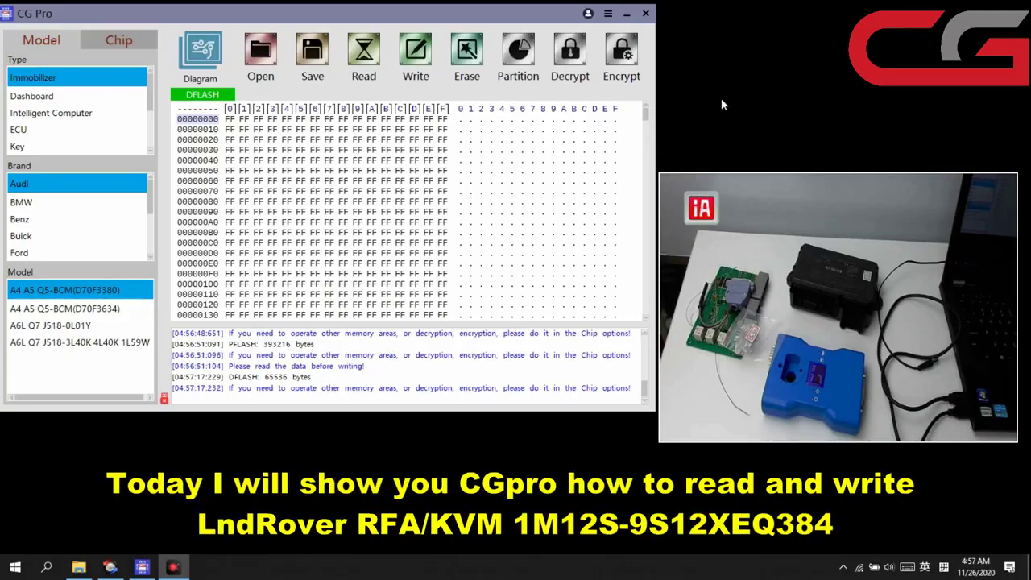
# - Select the Jaguar / Land Rover model RFA-1M12S (PFLASH Backup) under the Intelligent Computer type
pyautogui.click(51, 113)
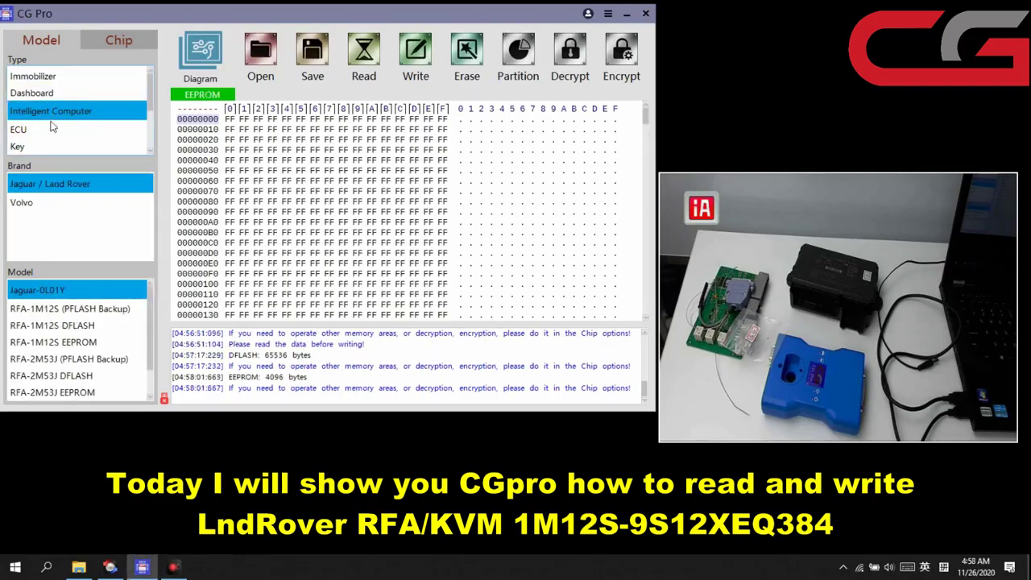
pyautogui.click(26, 310)
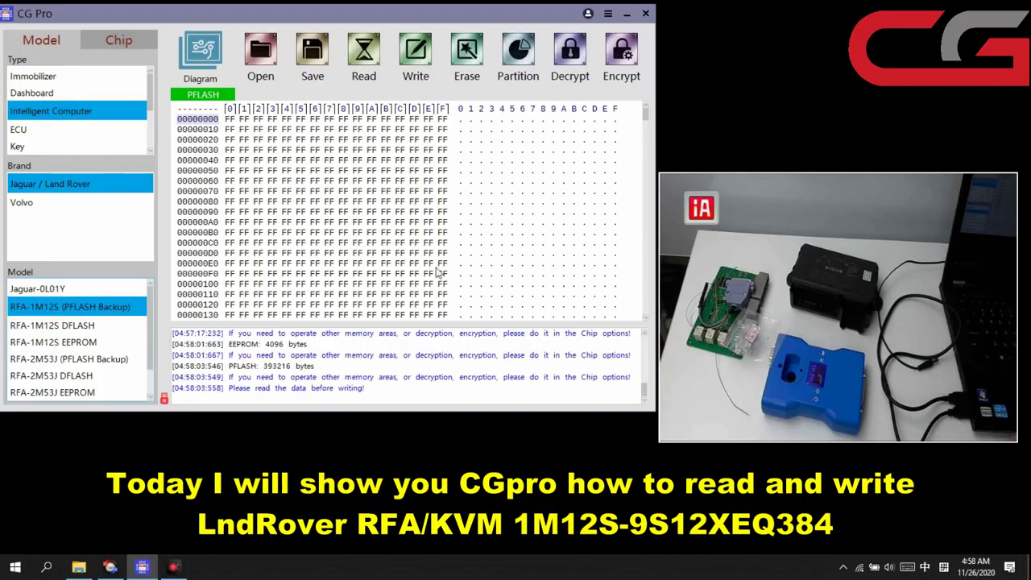
pyautogui.moveTo(702, 182)
pyautogui.moveTo(667, 195); pyautogui.dragTo(374, 213)
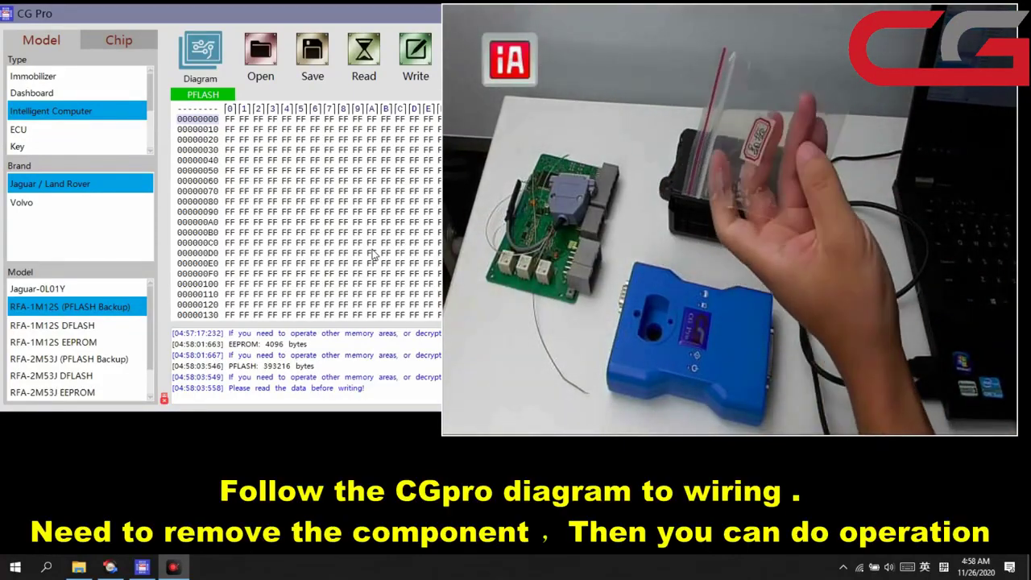
# - Examine the Land Rover RFA - 1M12S - 9S12XEQ384 wiring diagram for the component to remove and the wire connections, and return to the main view
pyautogui.click(200, 55)
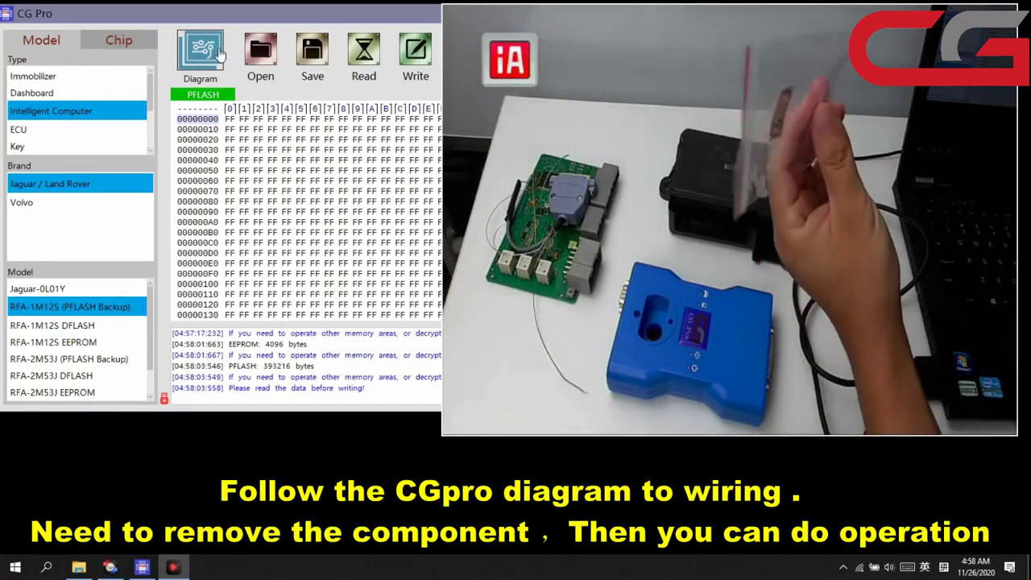
pyautogui.click(277, 40)
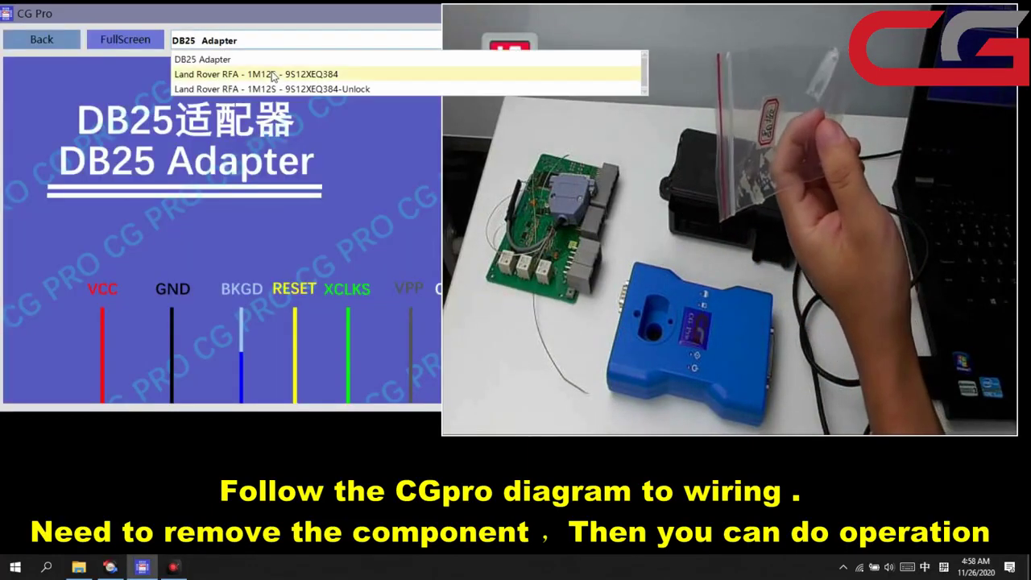
pyautogui.click(271, 67)
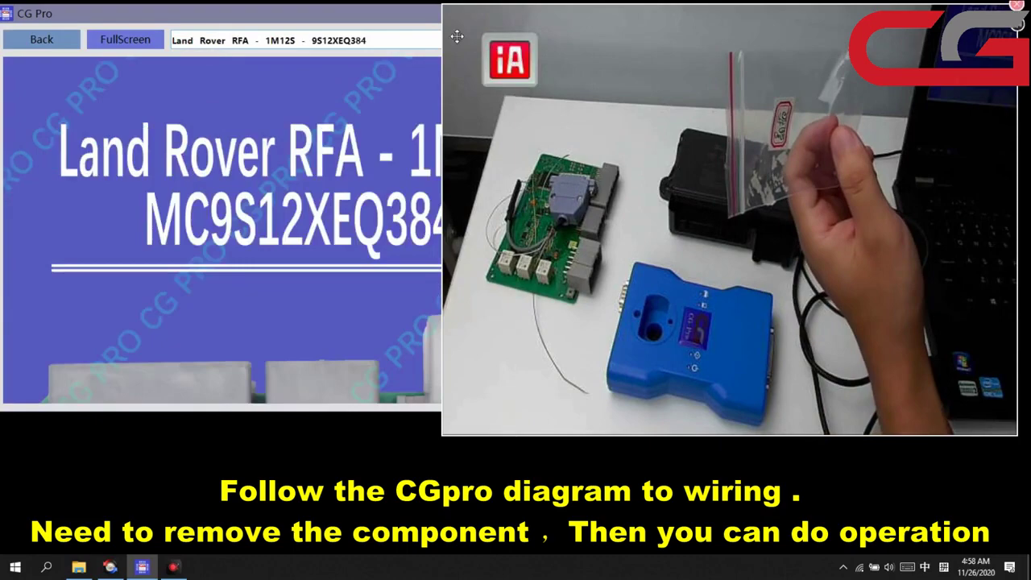
pyautogui.moveTo(443, 80); pyautogui.dragTo(591, 83)
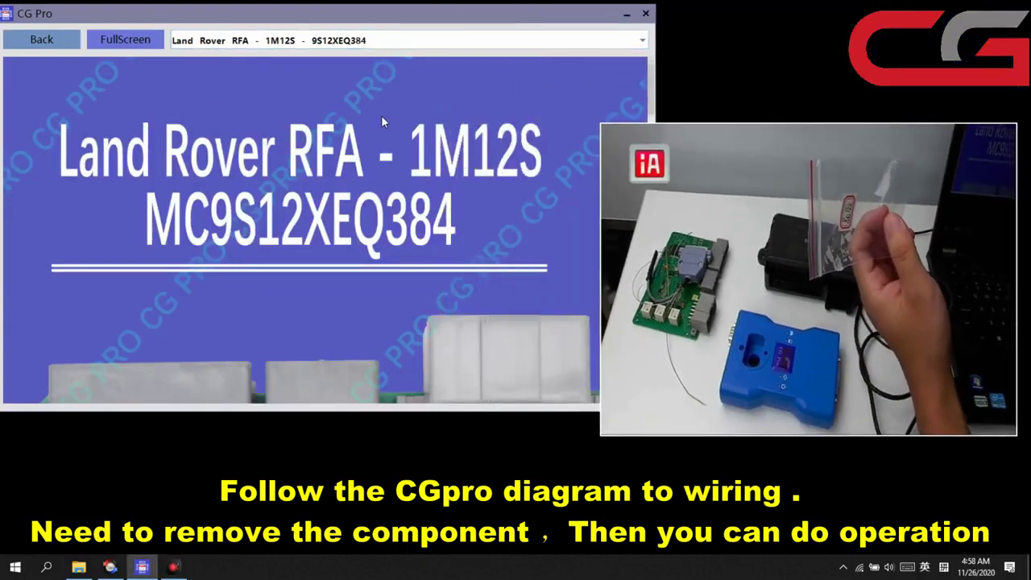
pyautogui.scroll(-5, 381, 115)
pyautogui.scroll(-10, 377, 167)
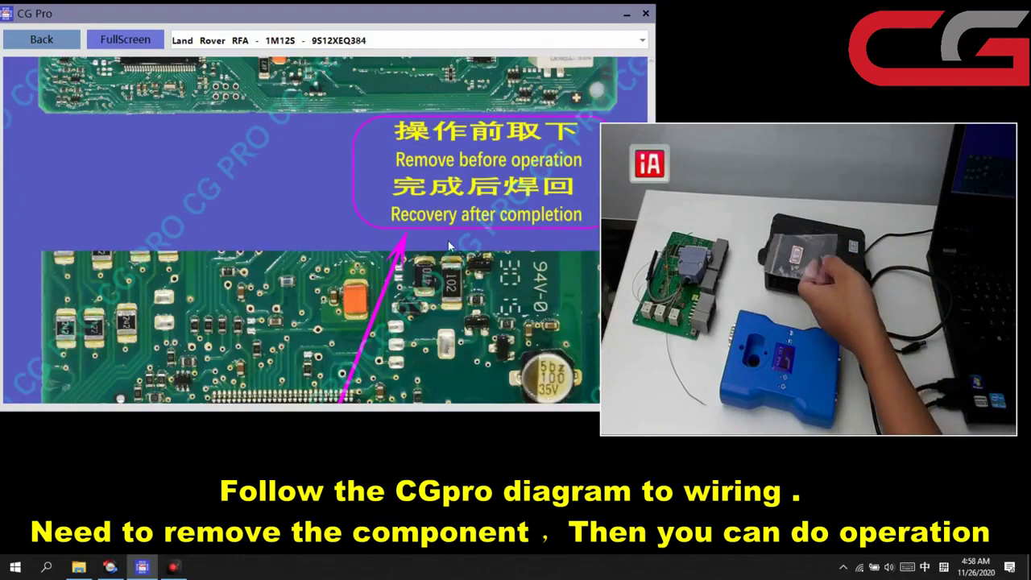
pyautogui.scroll(-10, 448, 241)
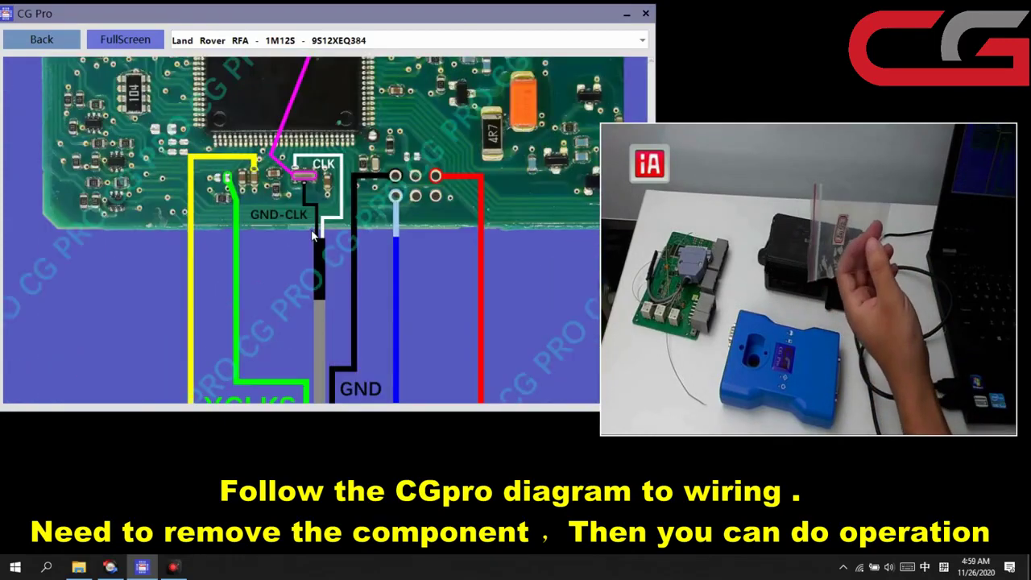
pyautogui.scroll(1, 313, 235)
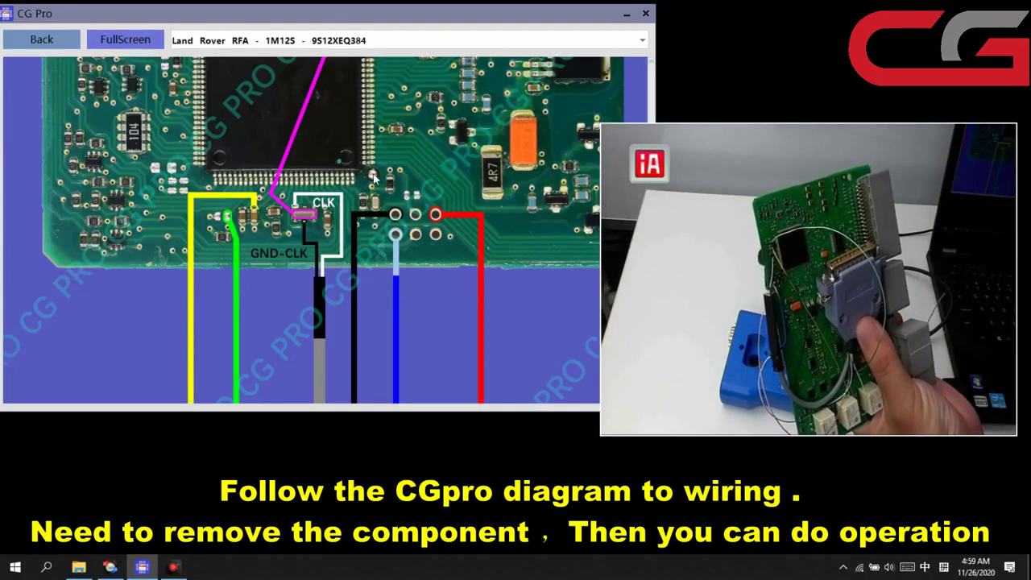
pyautogui.moveTo(498, 105); pyautogui.dragTo(658, 115)
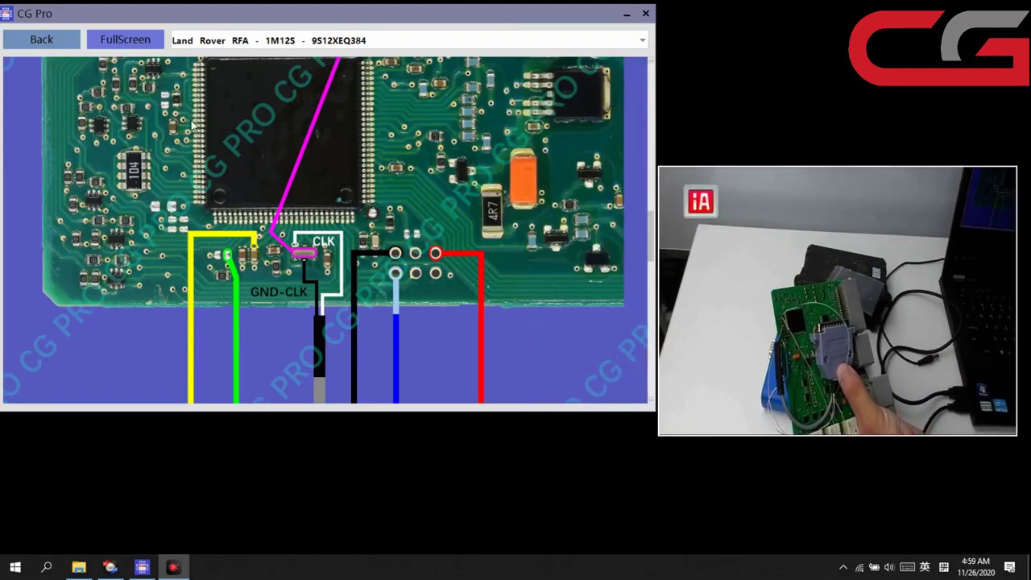
pyautogui.click(68, 46)
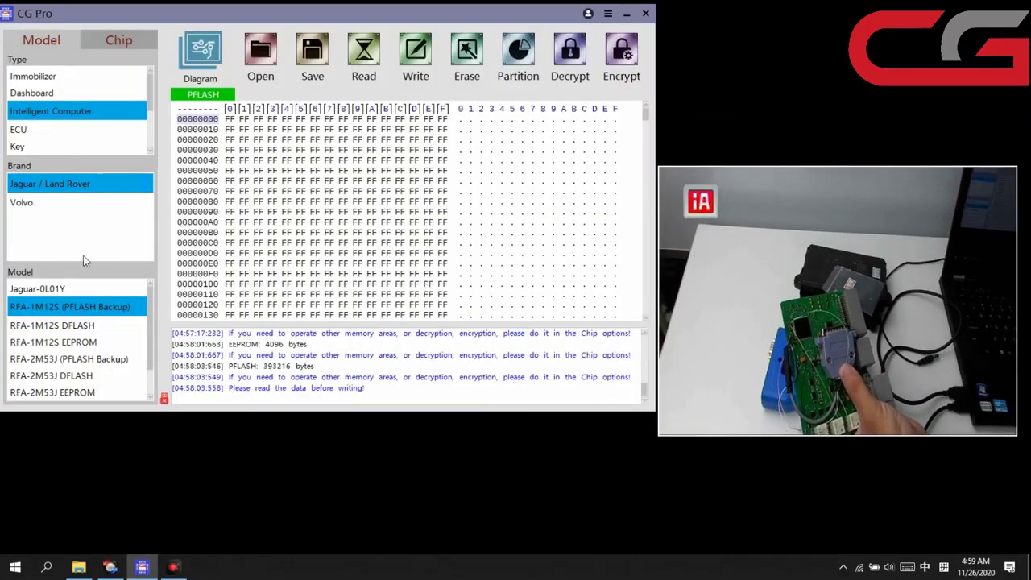
# - Go through the RFA-1M12S DFLASH, EEPROM and PFLASH Backup entries, ending on RFA-1M12S DFLASH
pyautogui.click(72, 326)
pyautogui.click(72, 341)
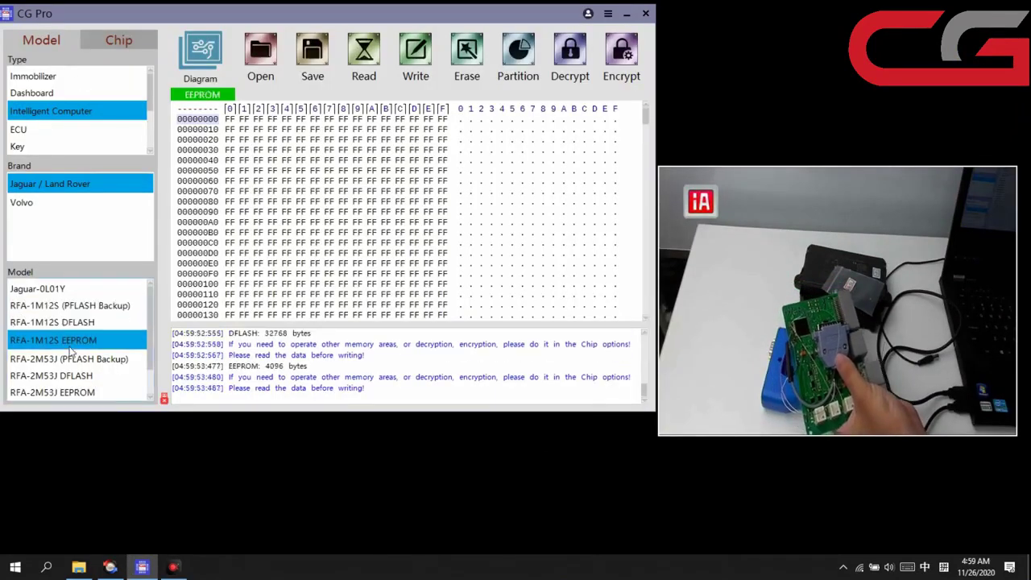
pyautogui.click(82, 310)
pyautogui.click(87, 324)
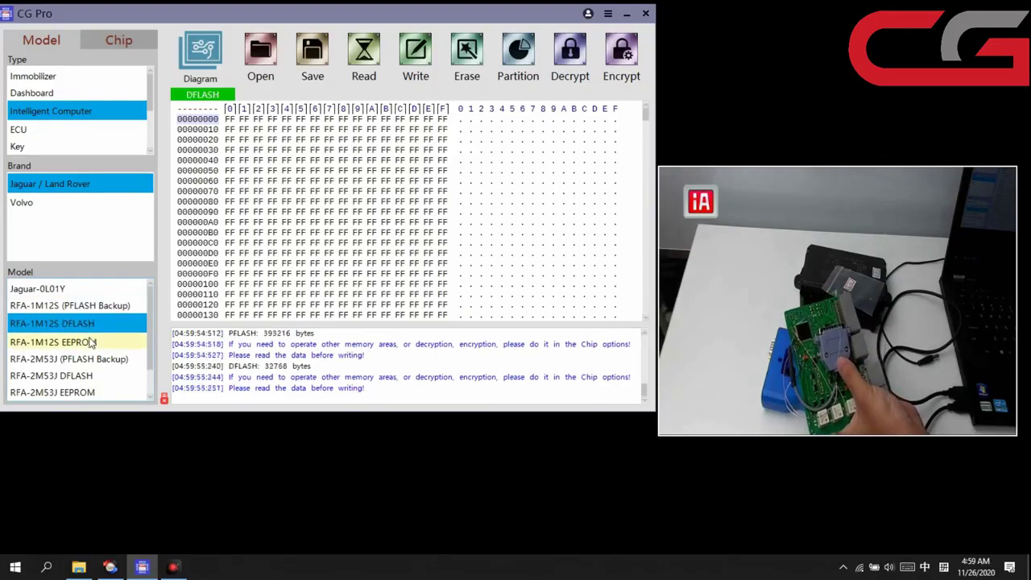
# - Check the Land Rover RFA - 1M12S - 9S12XEQ384 diagram for the DFLASH entry and leave the diagram view
pyautogui.click(201, 52)
pyautogui.click(288, 42)
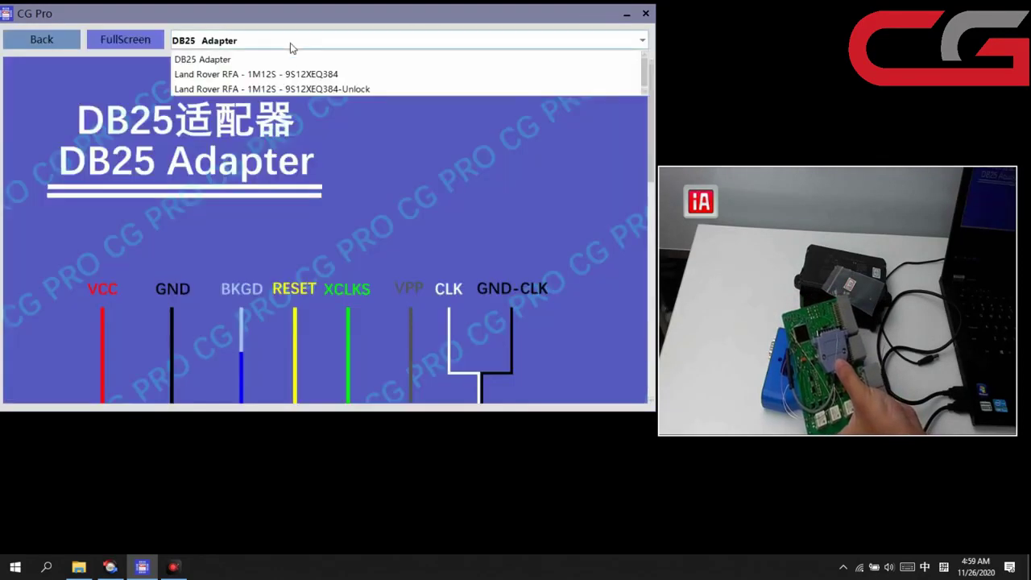
pyautogui.click(284, 78)
pyautogui.scroll(-10, 302, 199)
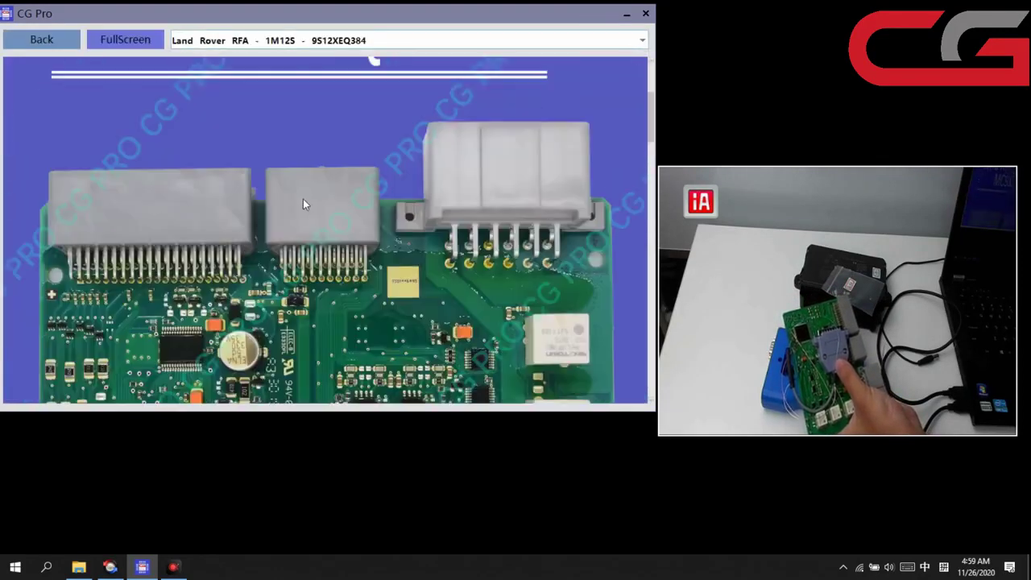
pyautogui.scroll(8, 319, 198)
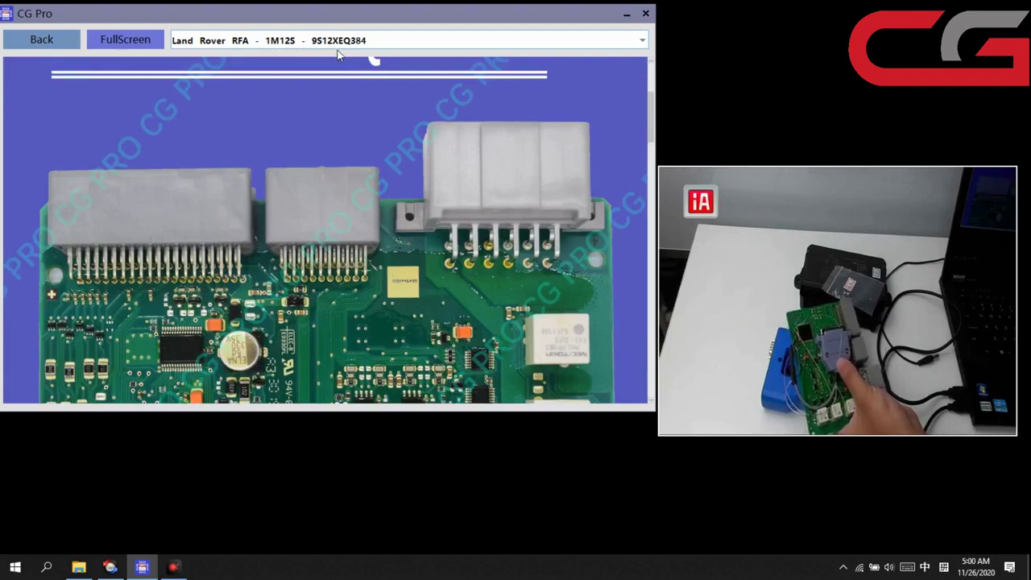
pyautogui.click(55, 40)
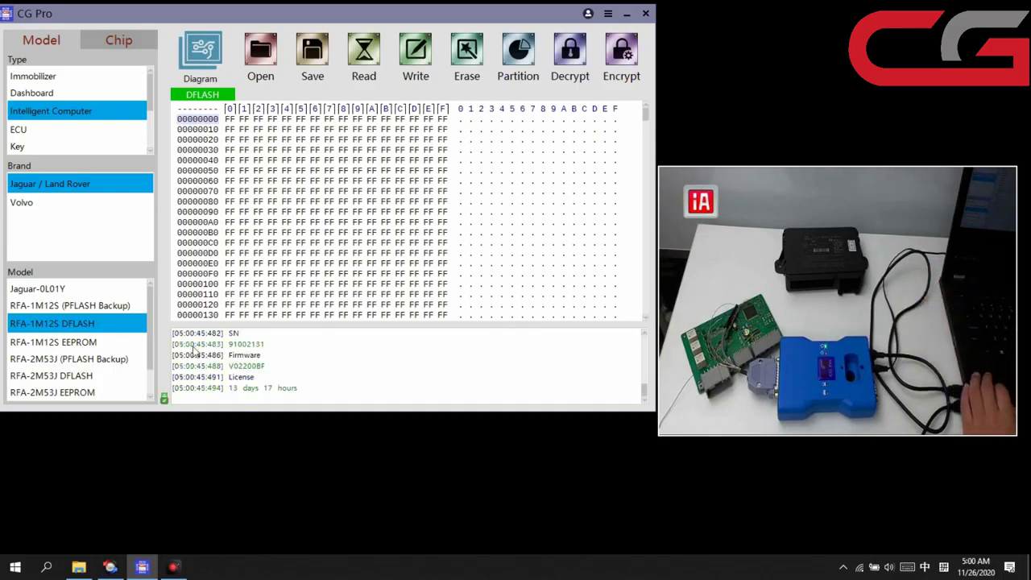
# - Read the module's PFLASH data using the RFA-1M12S (PFLASH Backup) model and proceed to saving it
pyautogui.click(94, 306)
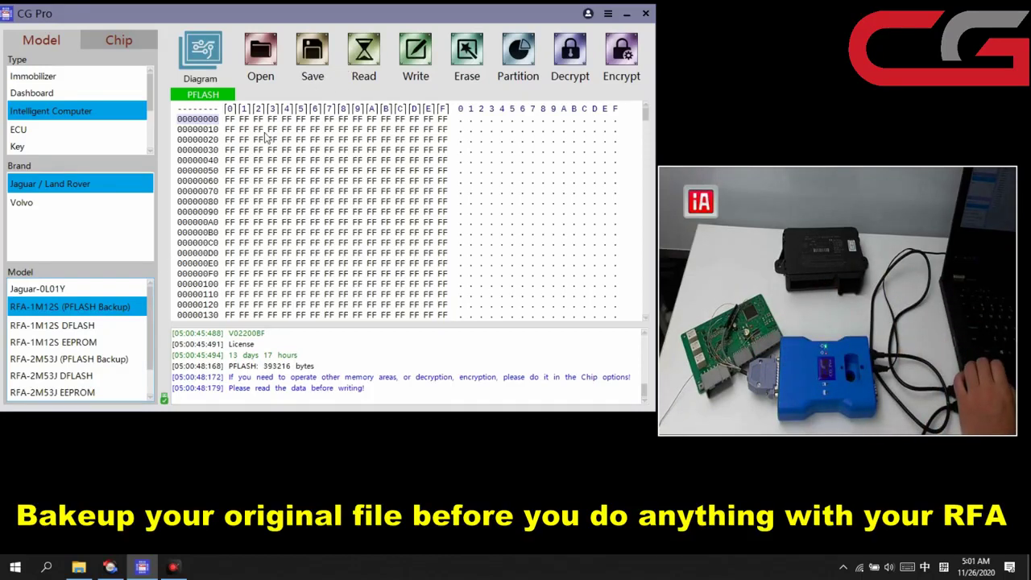
pyautogui.click(365, 54)
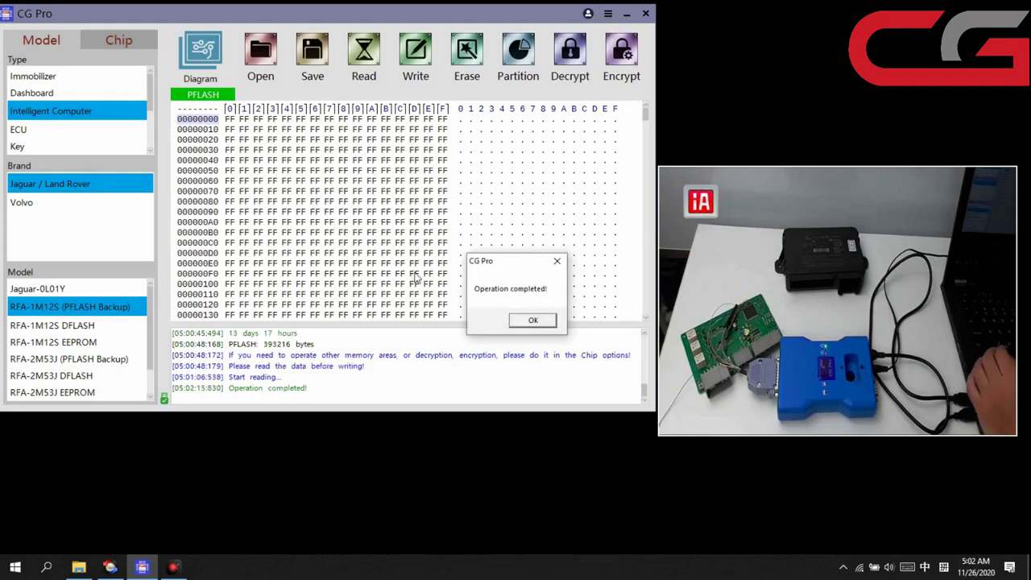
pyautogui.click(533, 322)
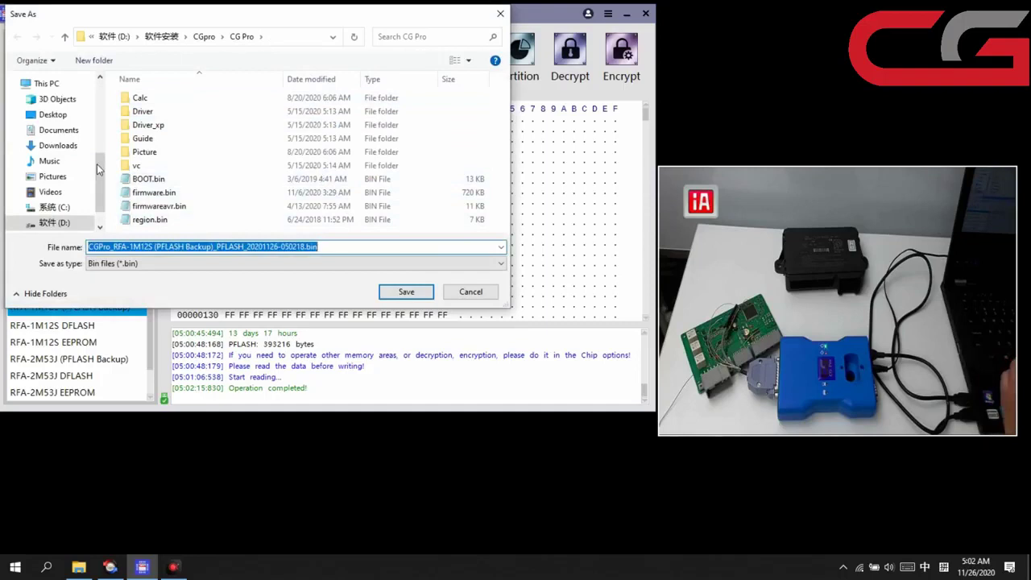
# - Create a folder named "original RFA file" inside the landrover RFA folder on the Desktop for the backup
pyautogui.moveTo(97, 164); pyautogui.dragTo(95, 87)
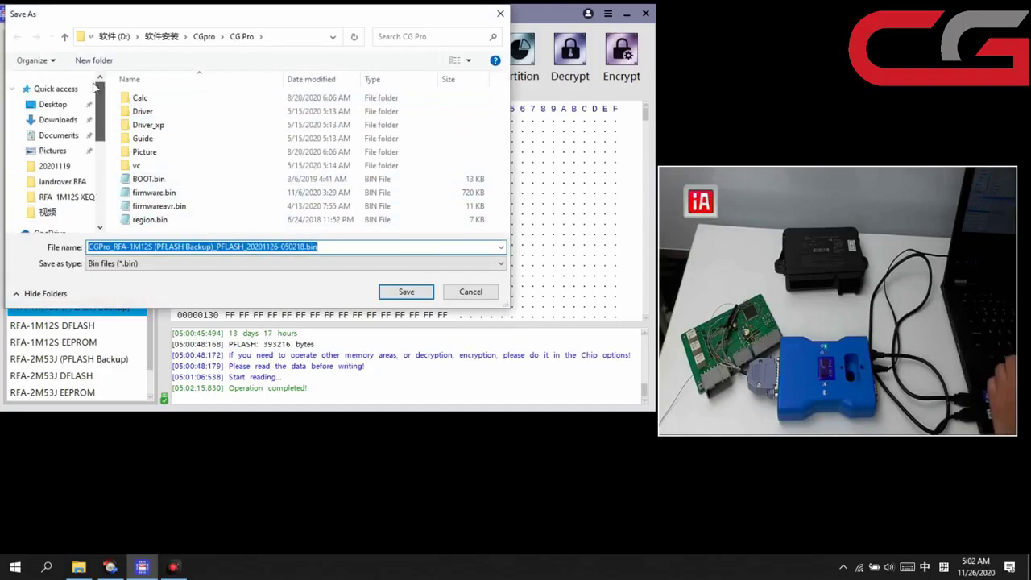
pyautogui.moveTo(102, 149)
pyautogui.mouseDown()
pyautogui.moveTo(99, 165)
pyautogui.moveTo(87, 153)
pyautogui.mouseUp()
pyautogui.click(76, 140)
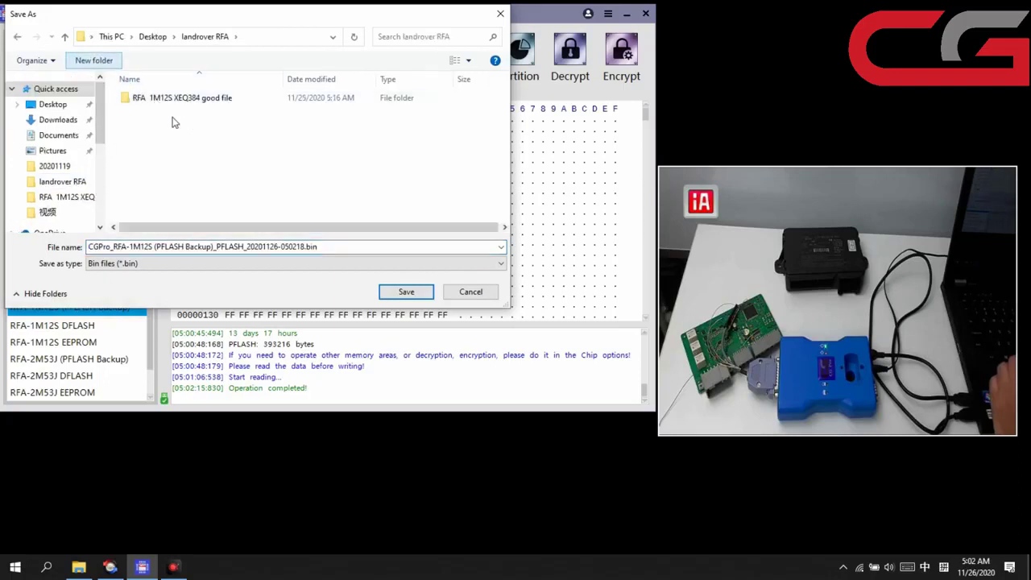
pyautogui.click(93, 61)
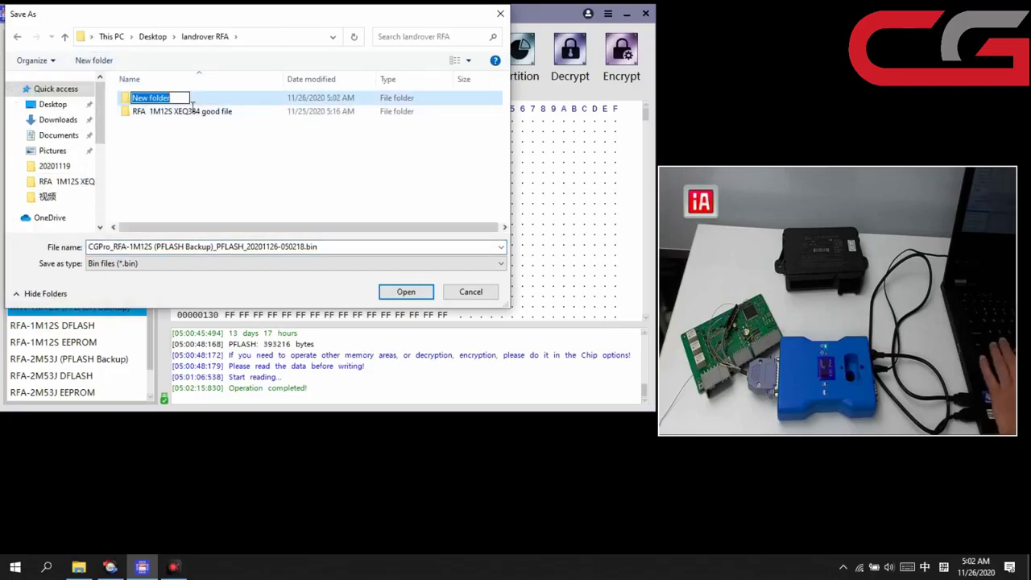
pyautogui.write('original')
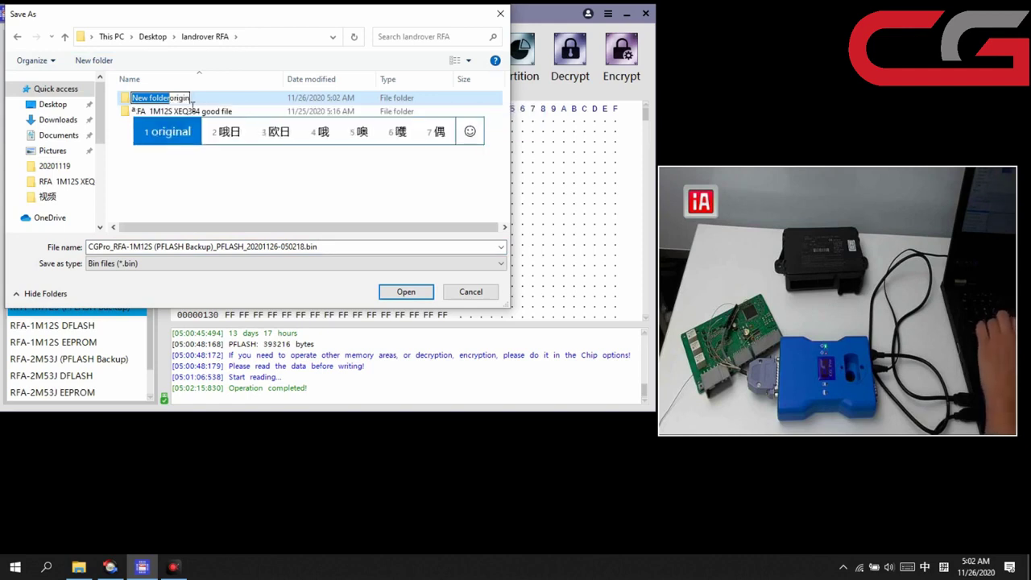
pyautogui.press('space')
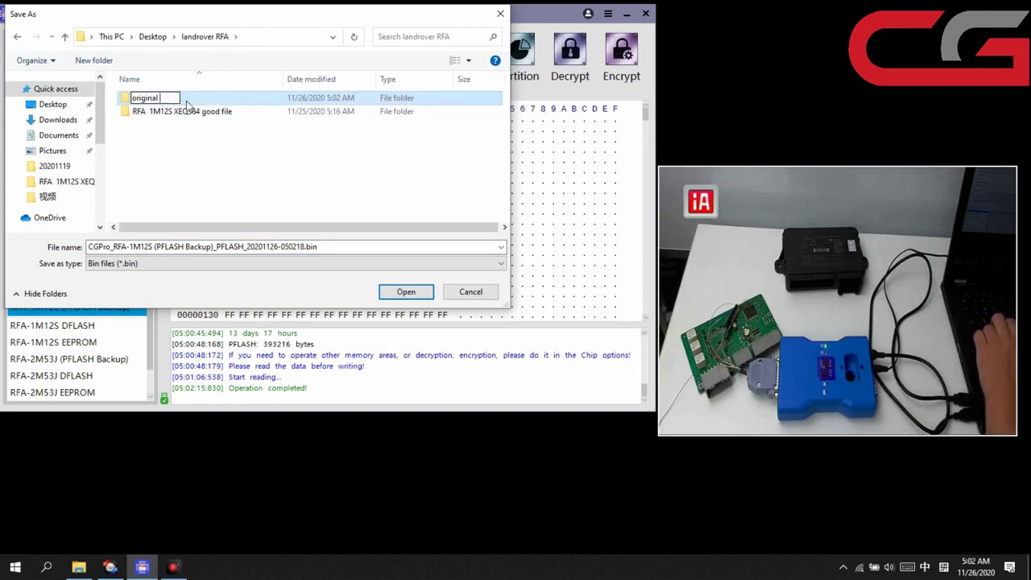
pyautogui.write('RFA')
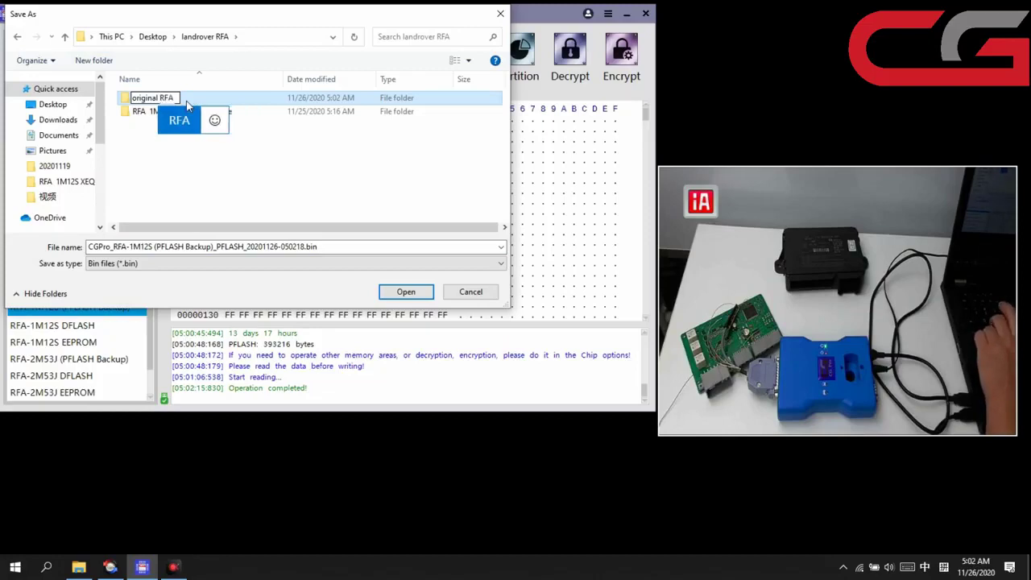
pyautogui.press('space')
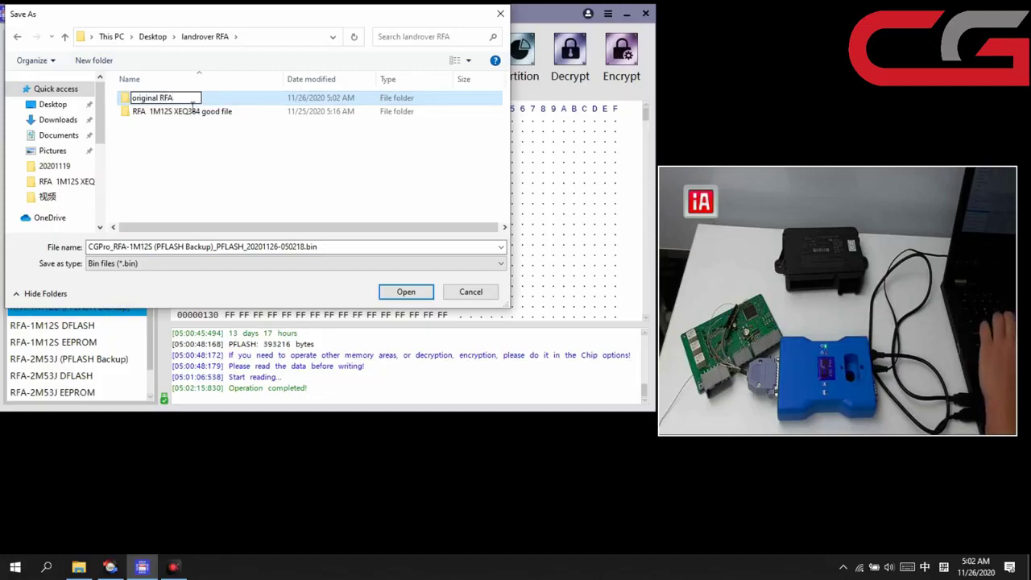
pyautogui.write('file')
pyautogui.press('space')
pyautogui.press('Return')
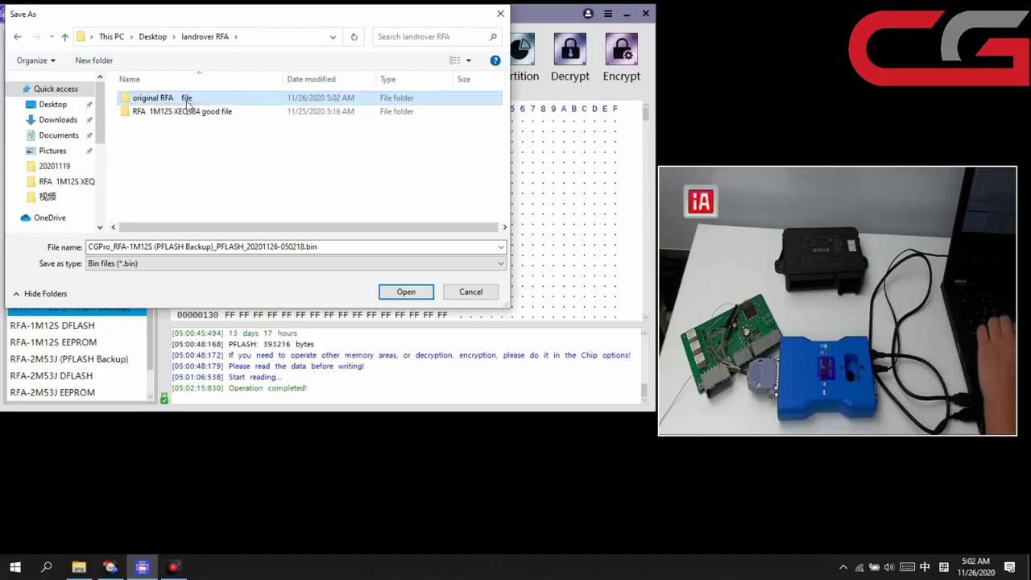
# - Save the PFLASH backup as a .bin file under its suggested name in the "original RFA file" folder
pyautogui.click(190, 112)
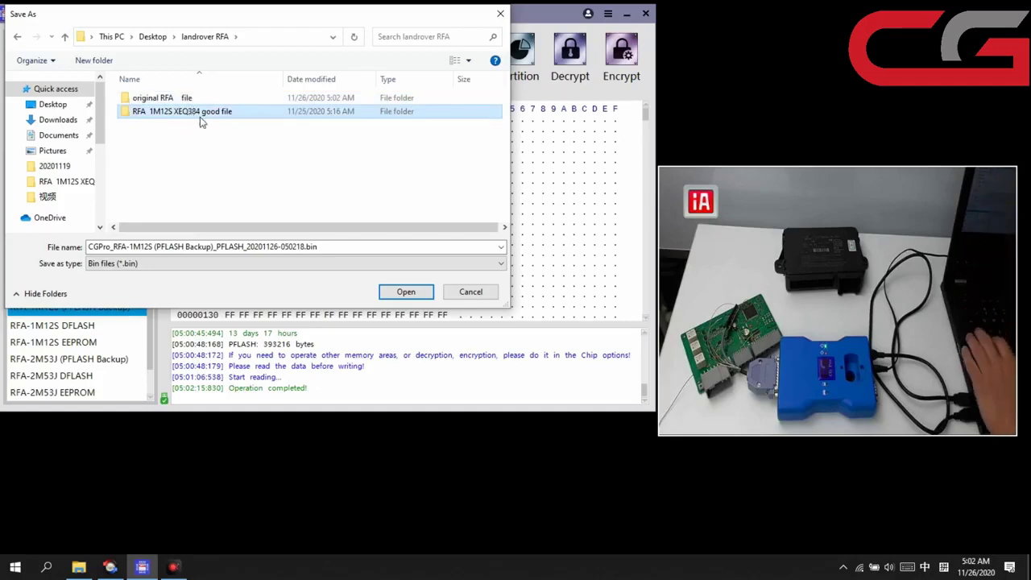
pyautogui.doubleClick(203, 103)
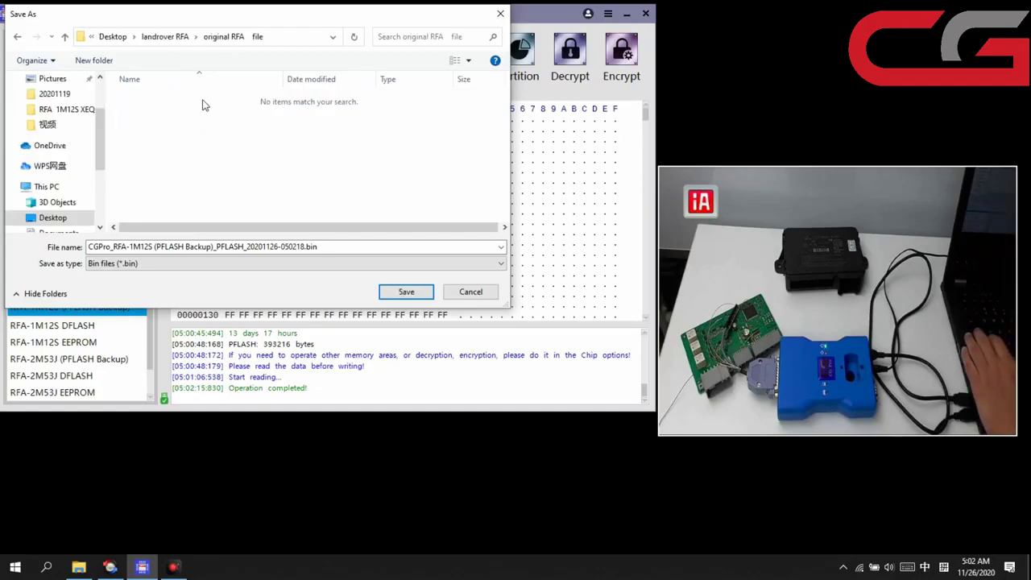
pyautogui.click(407, 293)
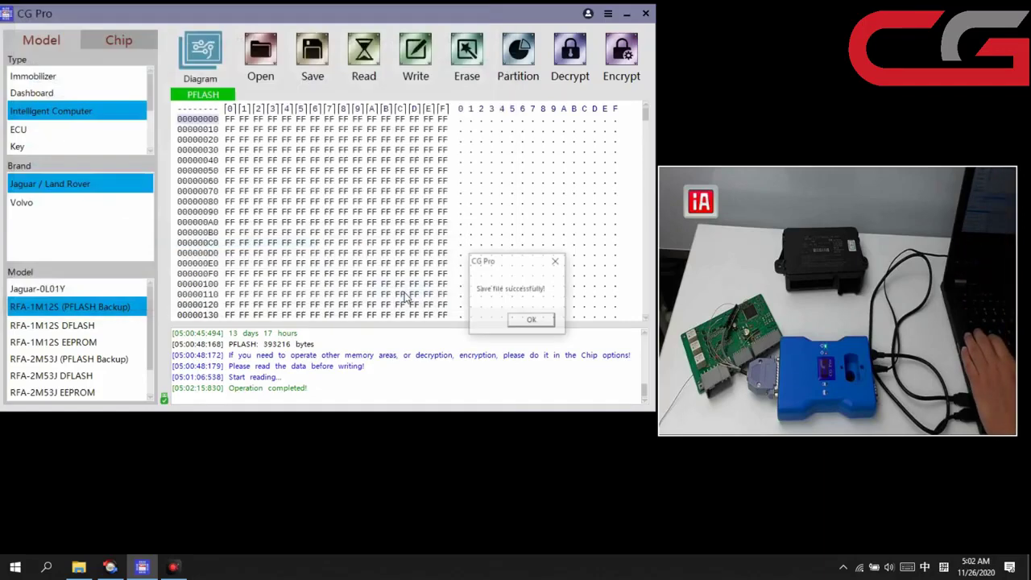
pyautogui.click(531, 320)
# - Read the module's DFLASH data using the RFA-1M12S DFLASH model and proceed to saving it
pyautogui.click(52, 324)
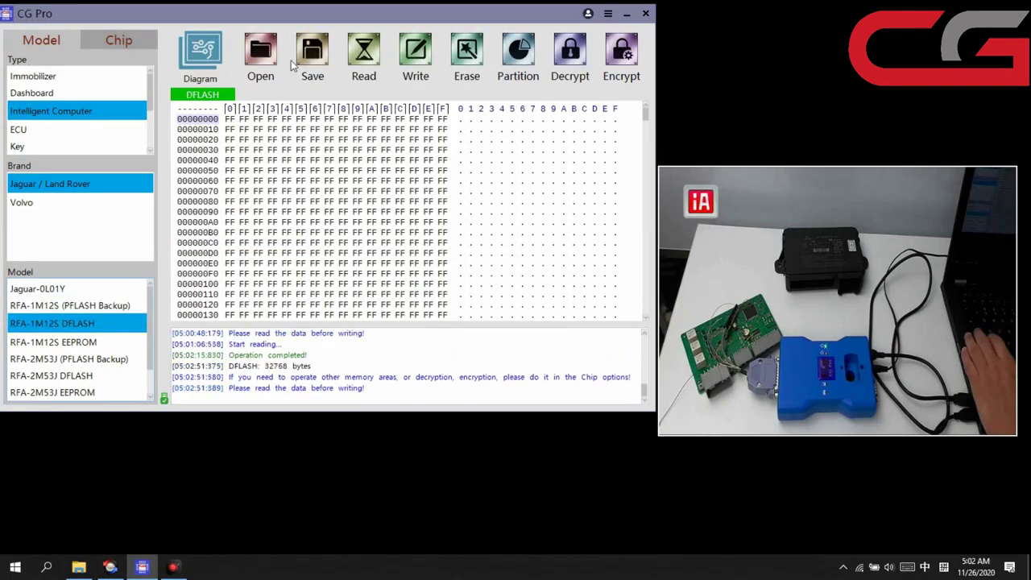
pyautogui.click(366, 61)
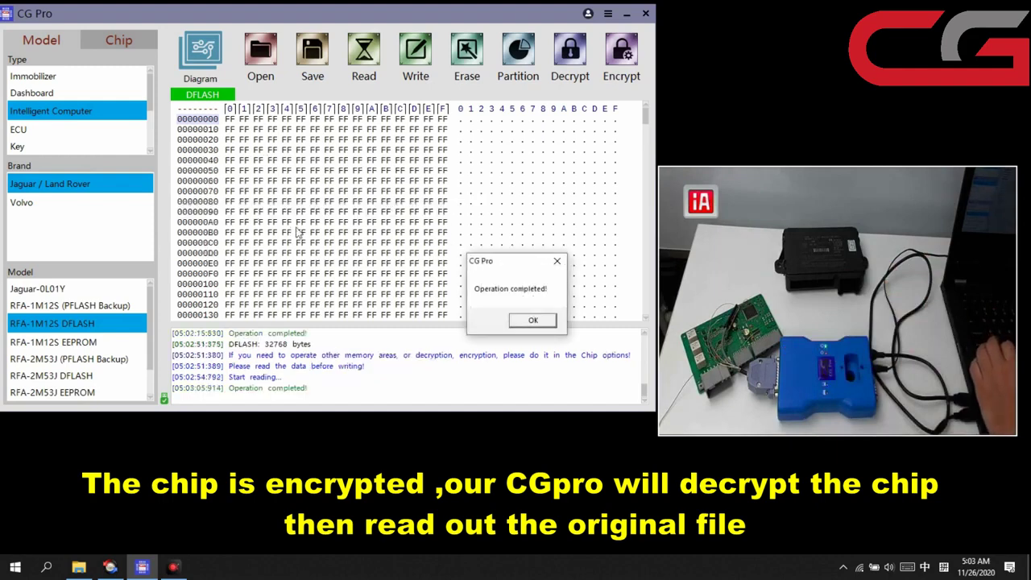
pyautogui.click(554, 321)
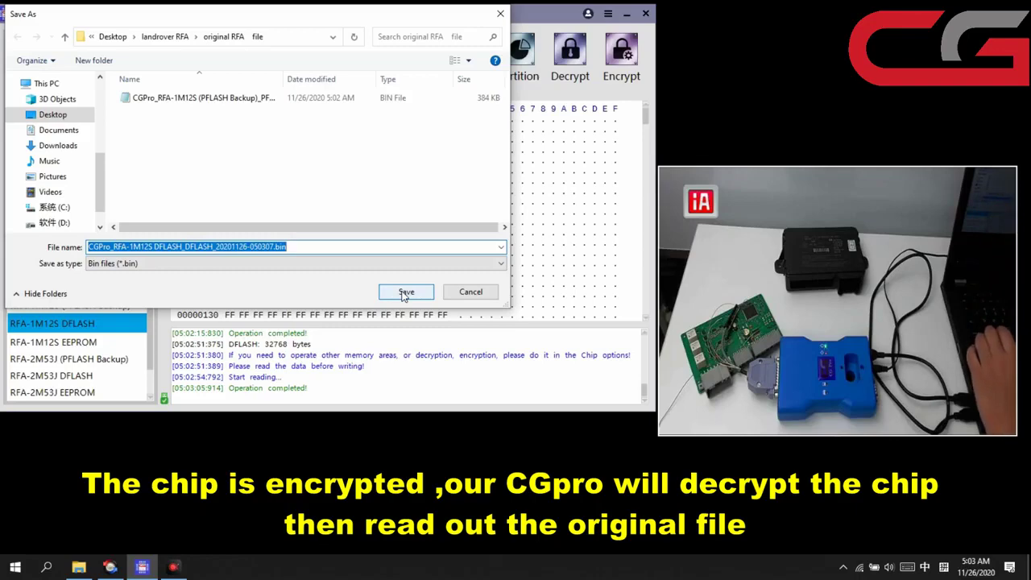
# - Save the DFLASH backup as a .bin file under its suggested name in the "original RFA file" folder
pyautogui.click(405, 292)
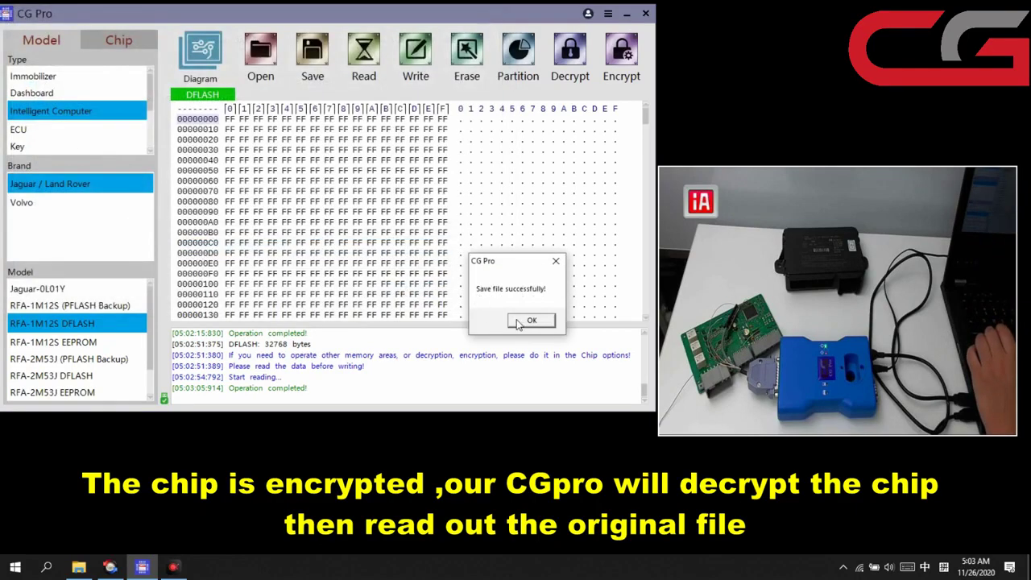
pyautogui.click(532, 320)
# - Read the module's EEPROM data using the RFA-1M12S EEPROM model and save it under its suggested name in the "original RFA file" folder
pyautogui.click(119, 341)
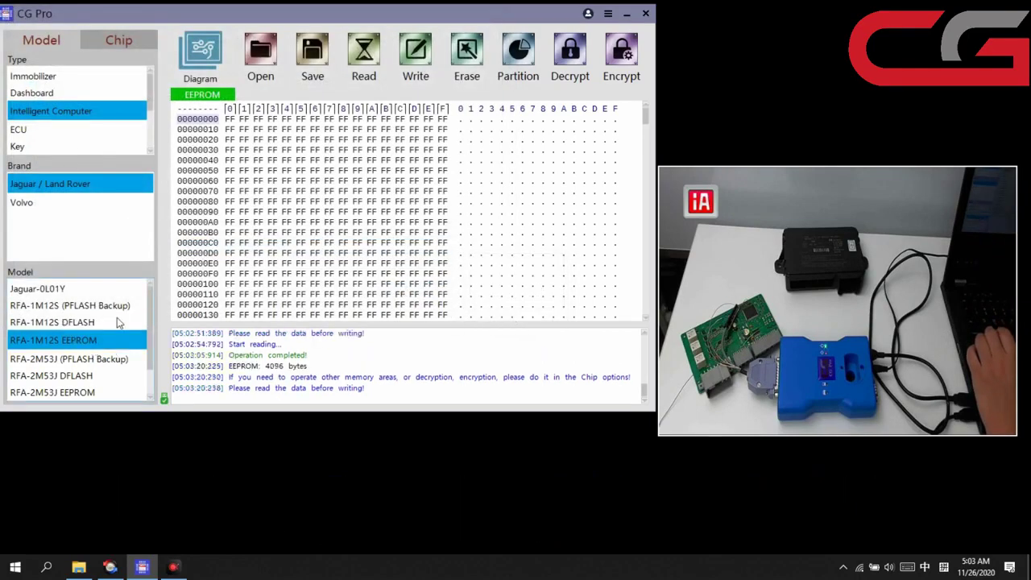
pyautogui.click(367, 54)
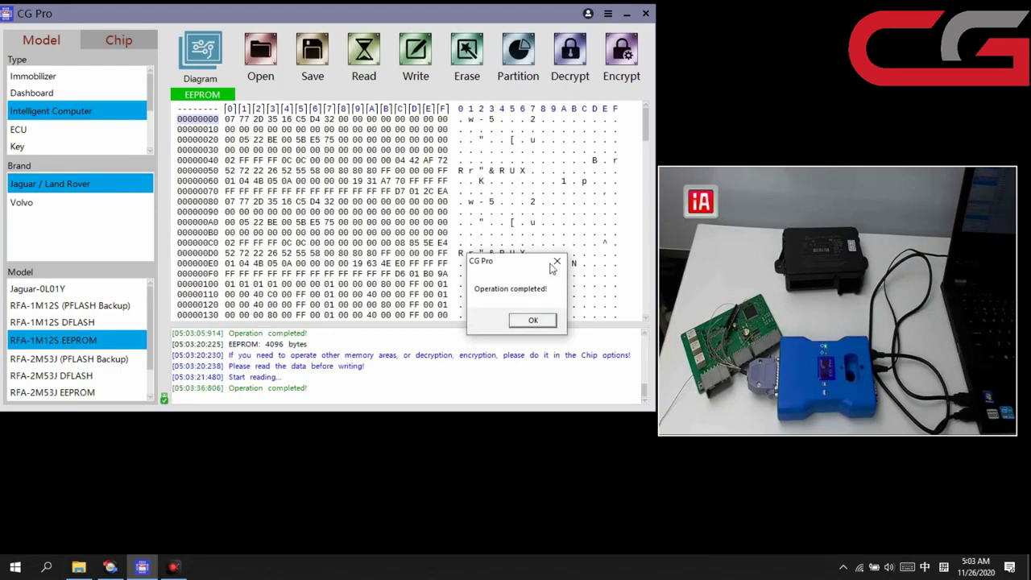
pyautogui.click(534, 320)
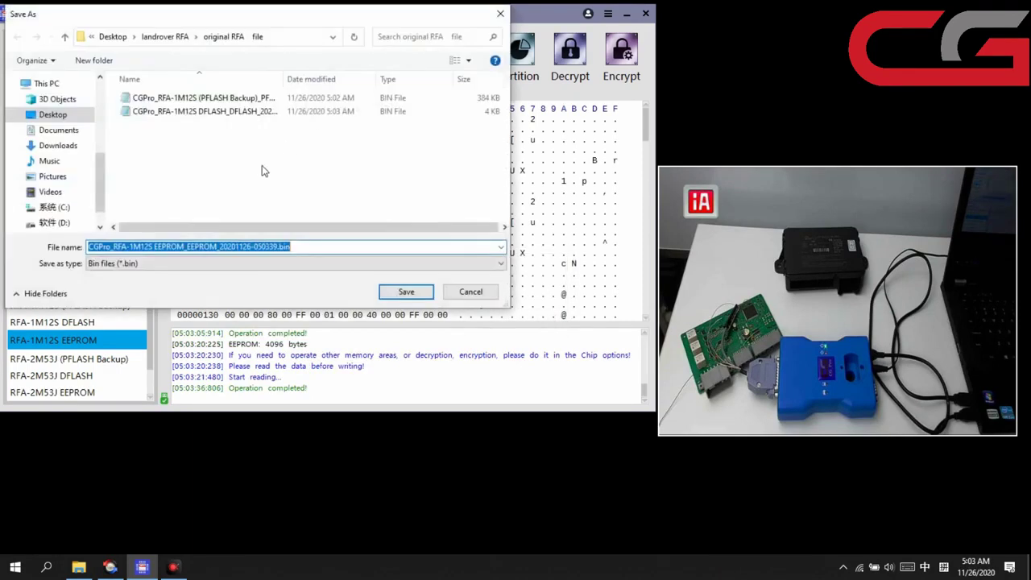
pyautogui.click(400, 292)
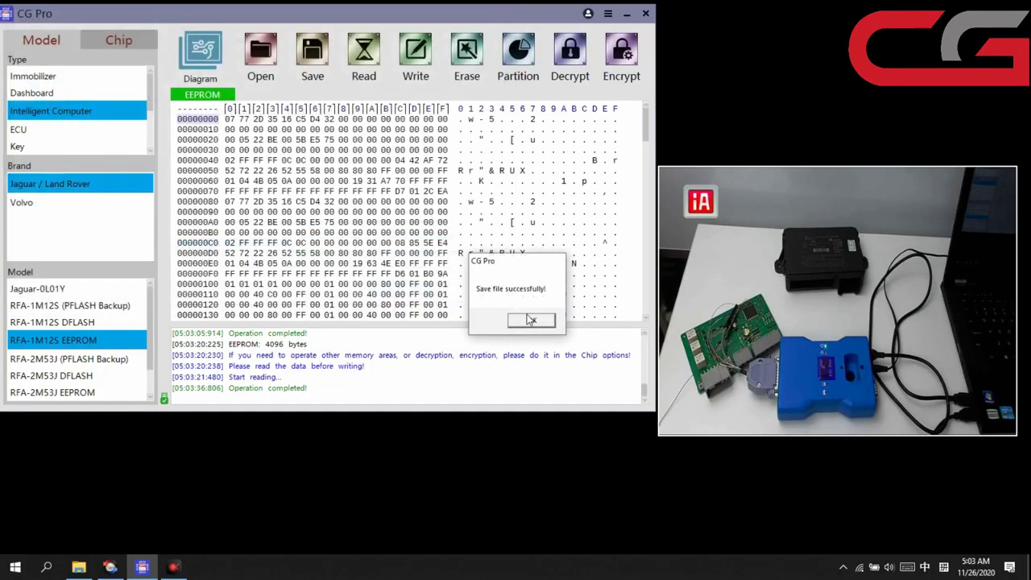
pyautogui.click(530, 320)
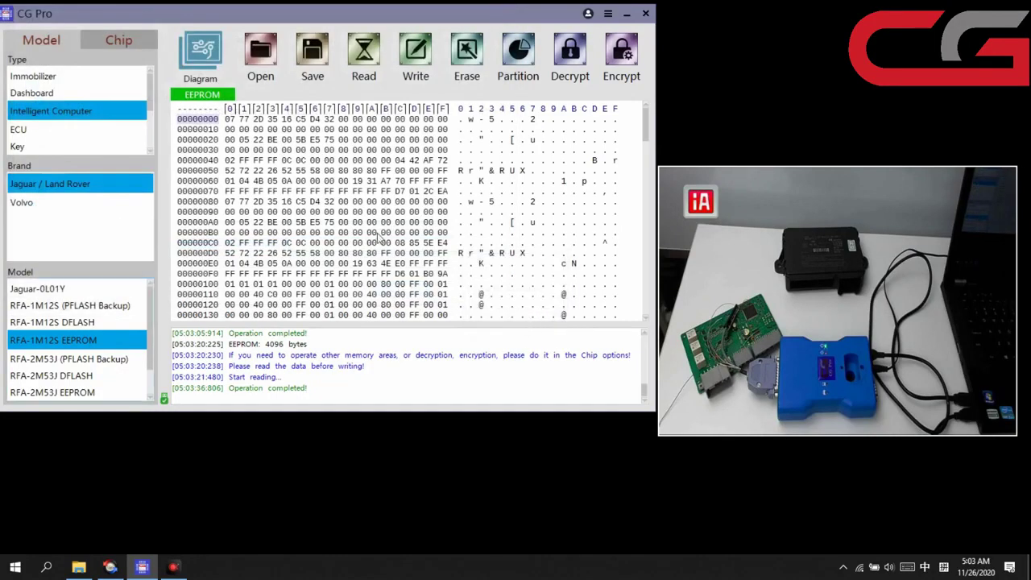
# - Try to open DFLASH.bin from the "RFA 1M12S XEQ384 good file" folder for the RFA-1M12S DFLASH model without reading the module first
pyautogui.click(76, 323)
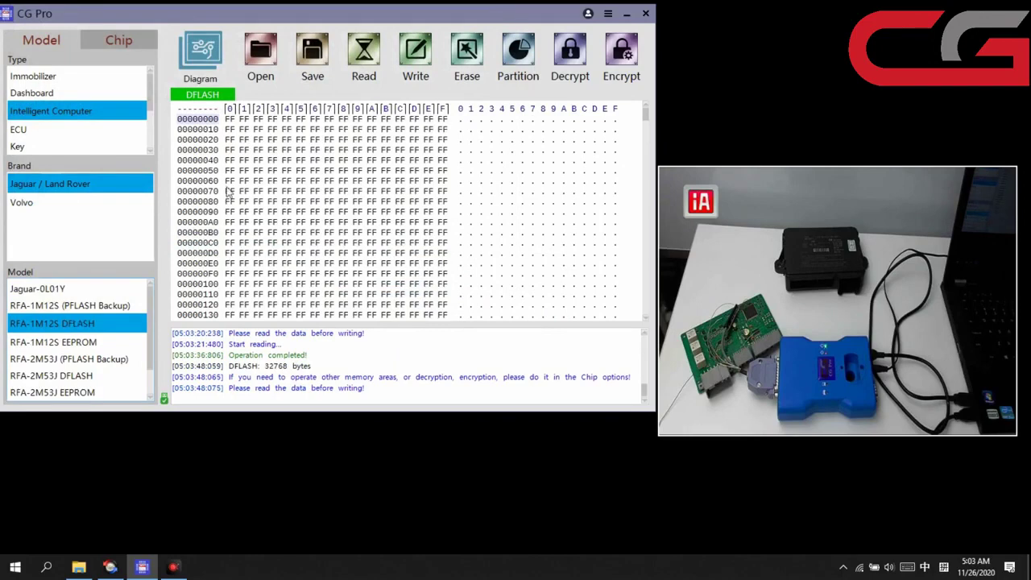
pyautogui.click(260, 54)
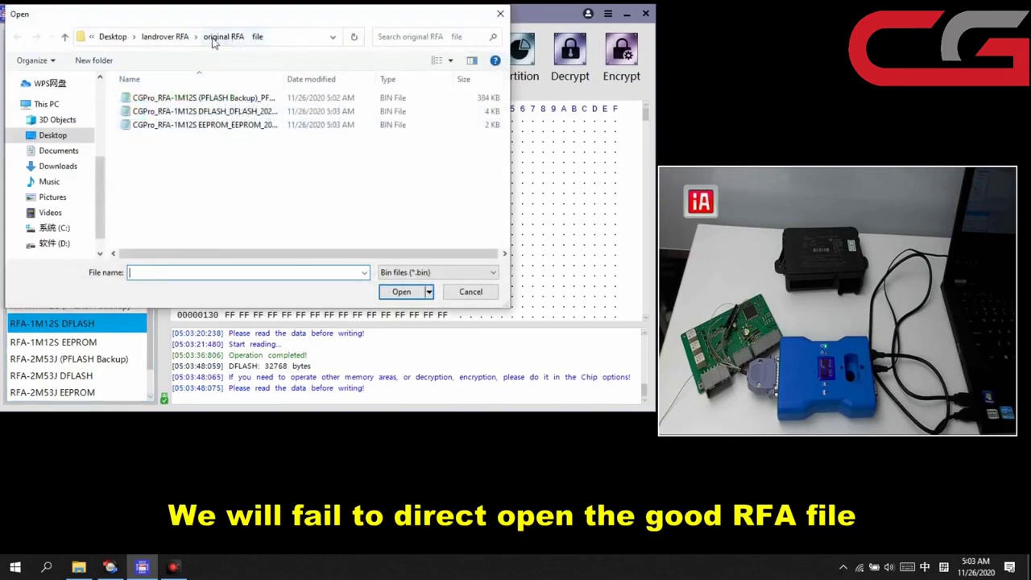
pyautogui.click(165, 36)
pyautogui.click(165, 119)
pyautogui.doubleClick(165, 119)
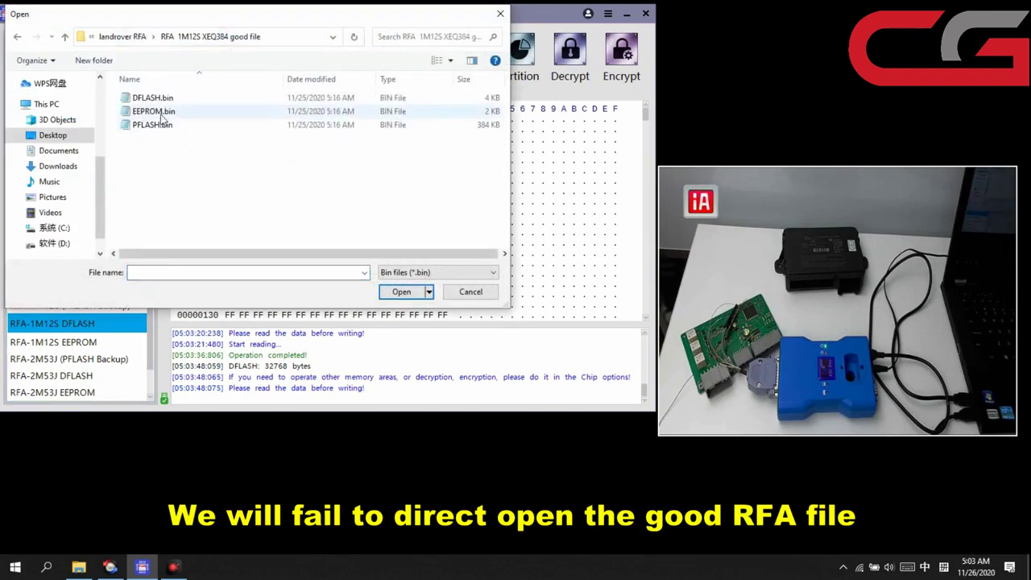
pyautogui.click(153, 97)
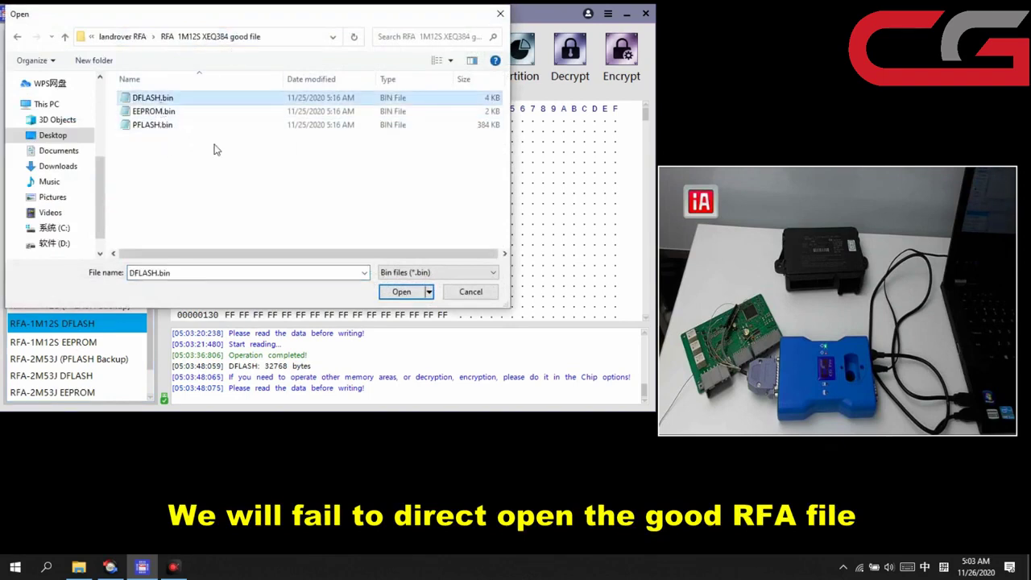
pyautogui.click(399, 292)
pyautogui.moveTo(453, 262); pyautogui.dragTo(190, 201)
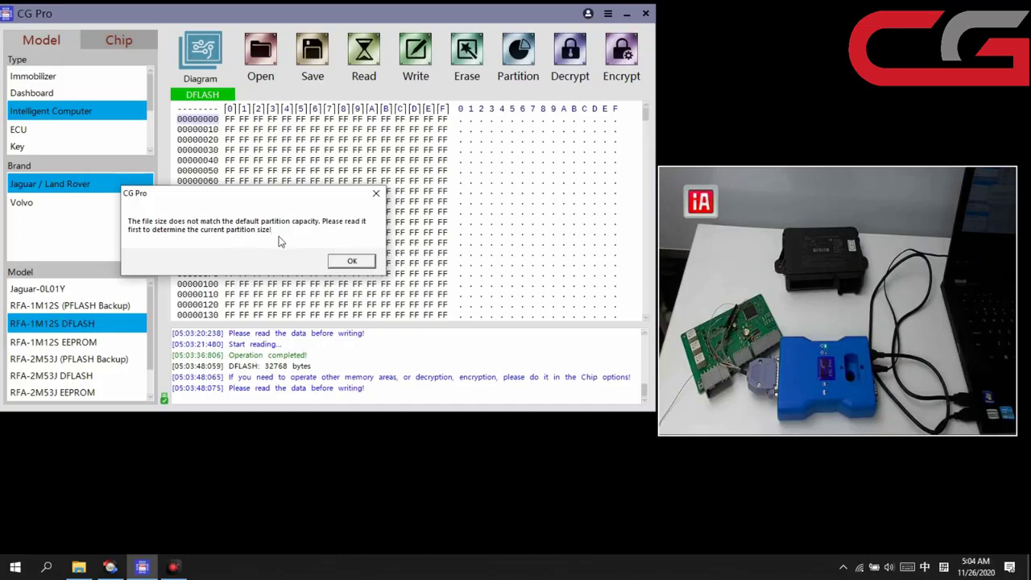
pyautogui.click(352, 262)
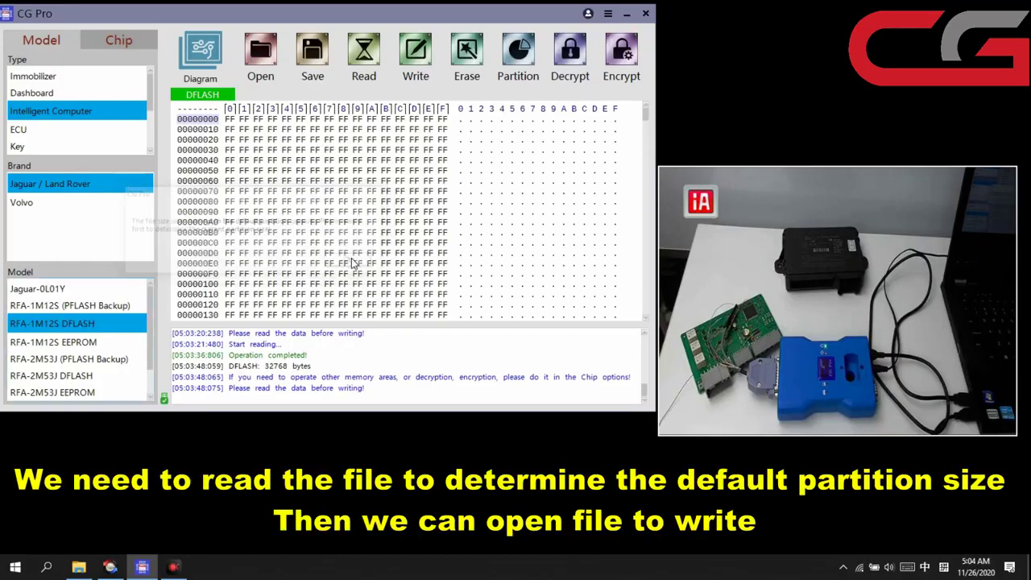
# - Read the module's PFLASH data again using the RFA-1M12S (PFLASH Backup) model
pyautogui.click(102, 307)
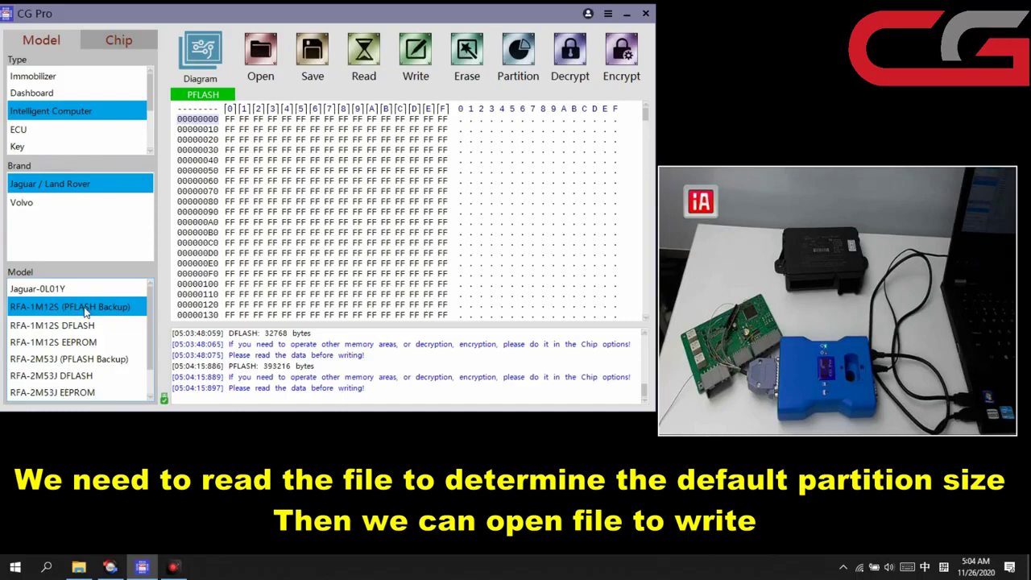
pyautogui.click(359, 61)
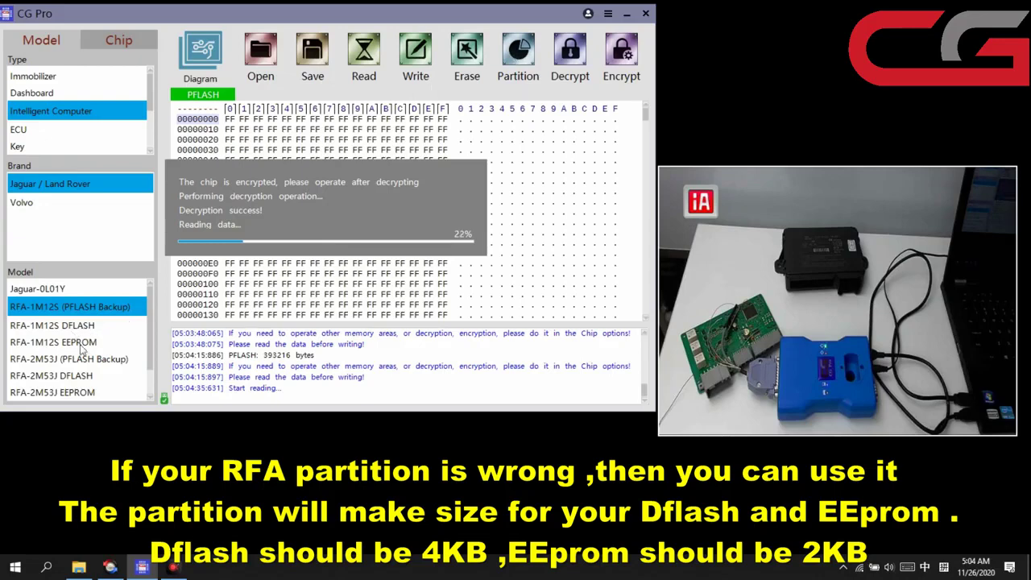
# - Compare the DFLASH and EEPROM file sizes in the "original RFA file" and "RFA 1M12S XEQ384 good file" folders in File Explorer
pyautogui.moveTo(81, 568)
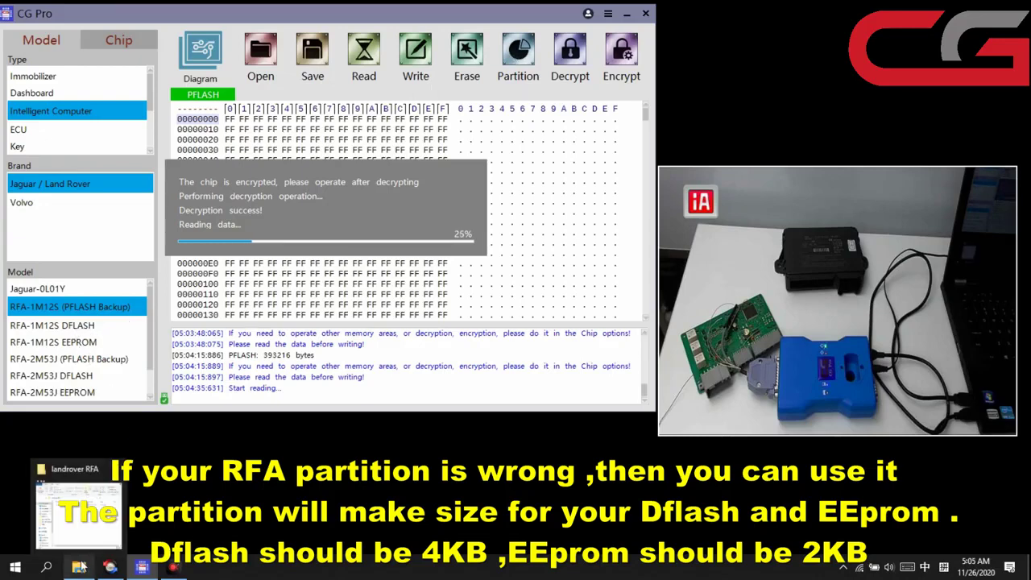
pyautogui.click(81, 515)
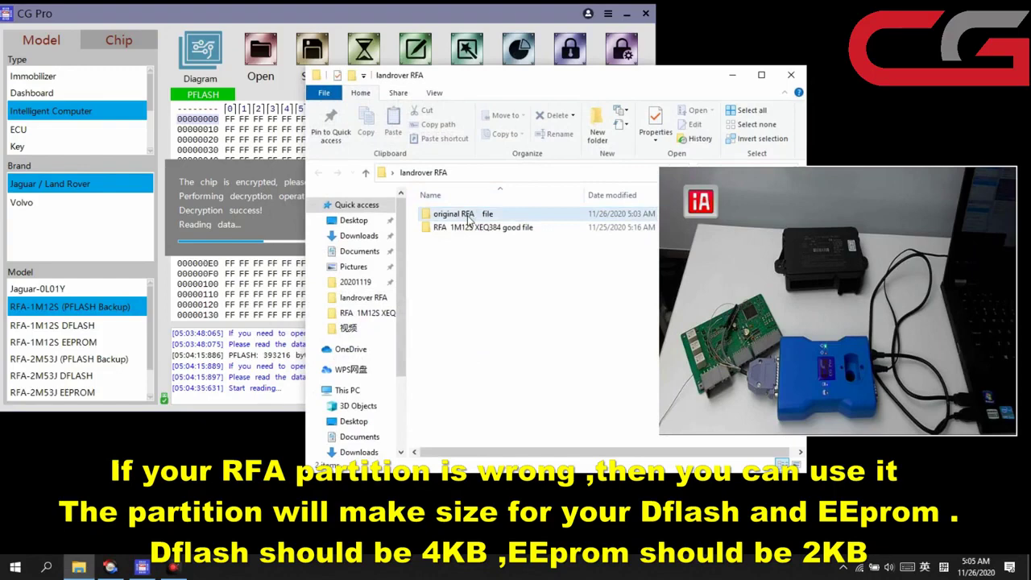
pyautogui.doubleClick(459, 214)
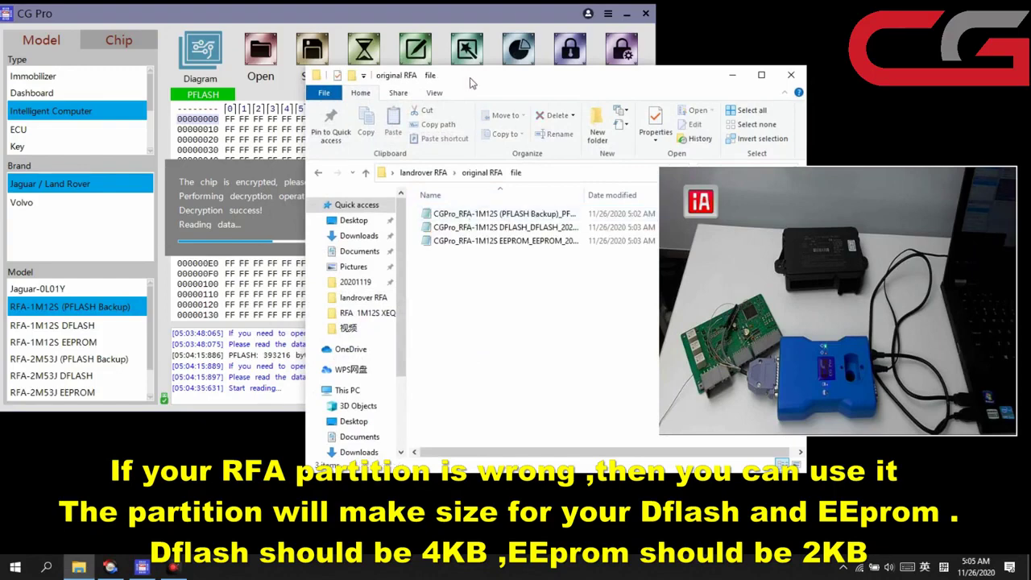
pyautogui.moveTo(464, 83); pyautogui.dragTo(272, 84)
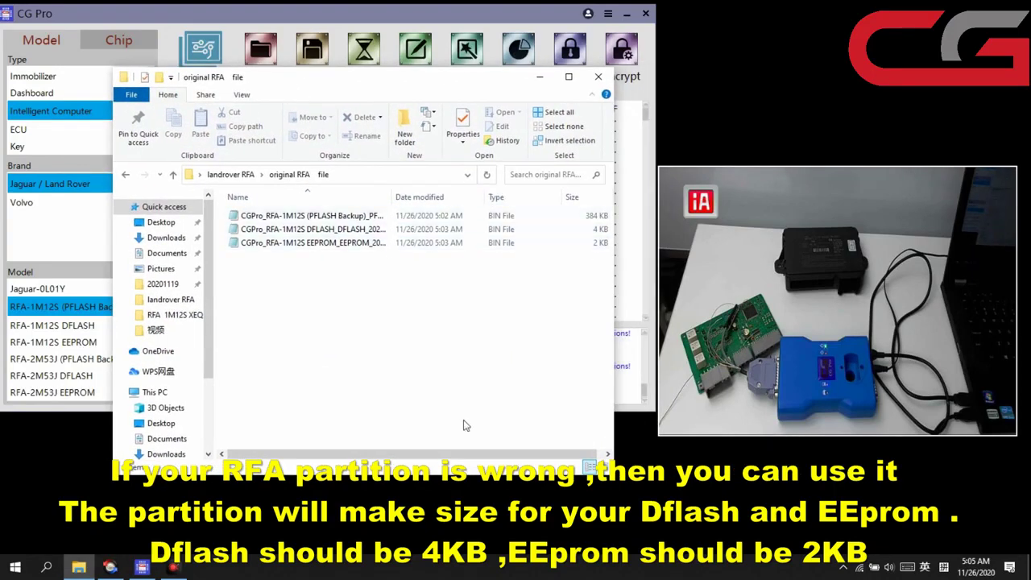
pyautogui.moveTo(427, 455); pyautogui.dragTo(435, 456)
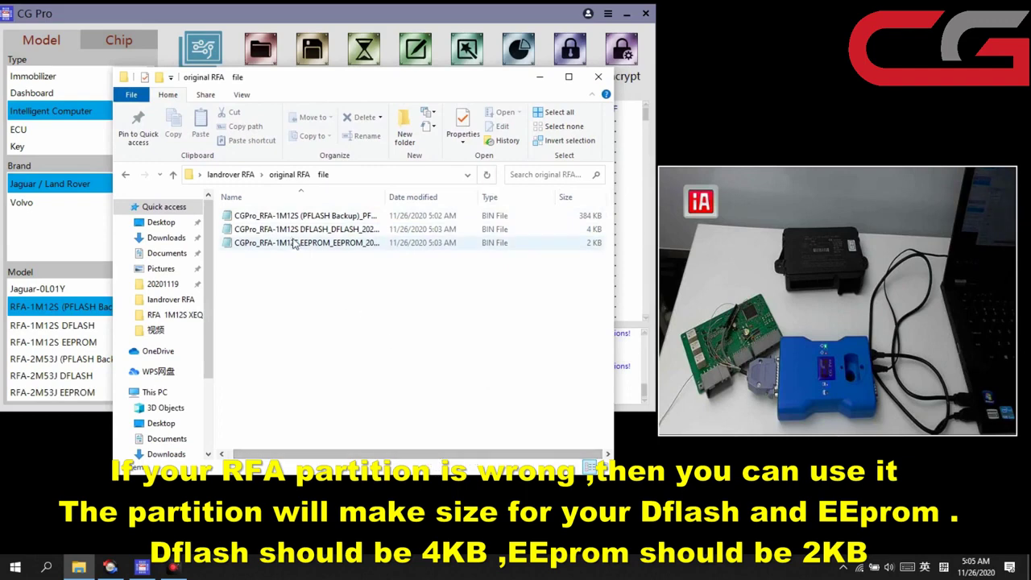
pyautogui.click(333, 232)
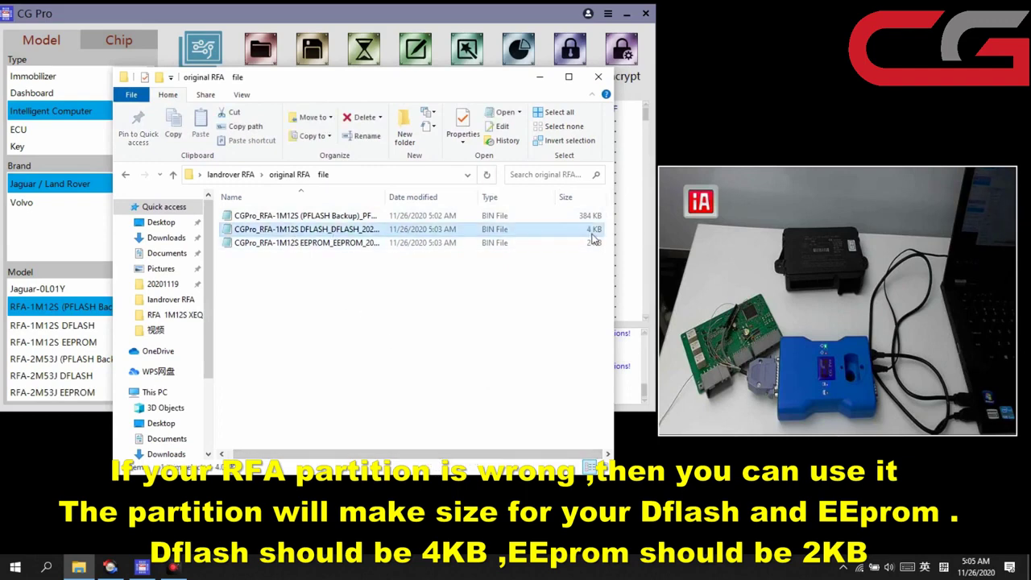
pyautogui.click(488, 244)
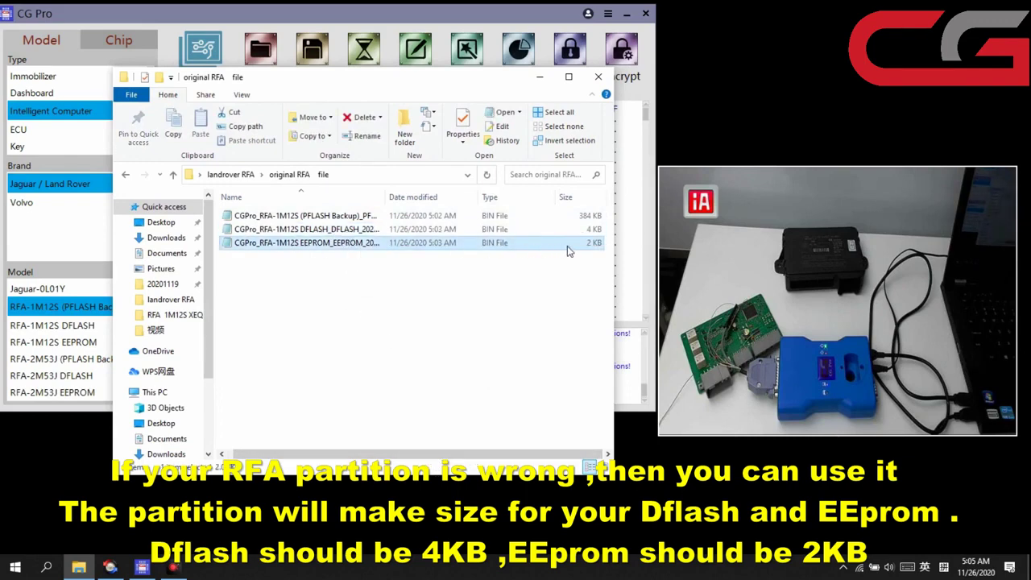
pyautogui.click(241, 176)
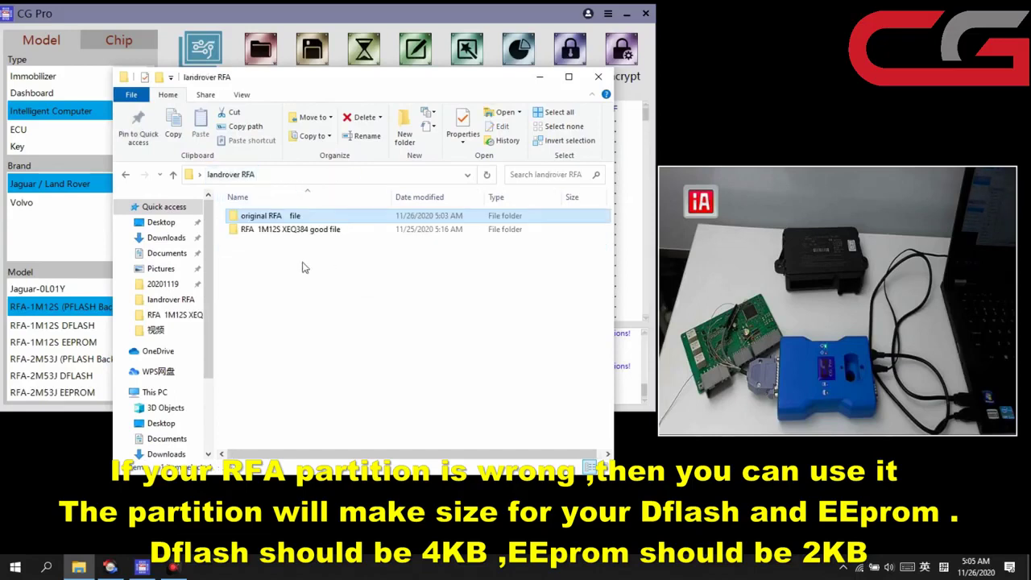
pyautogui.doubleClick(278, 230)
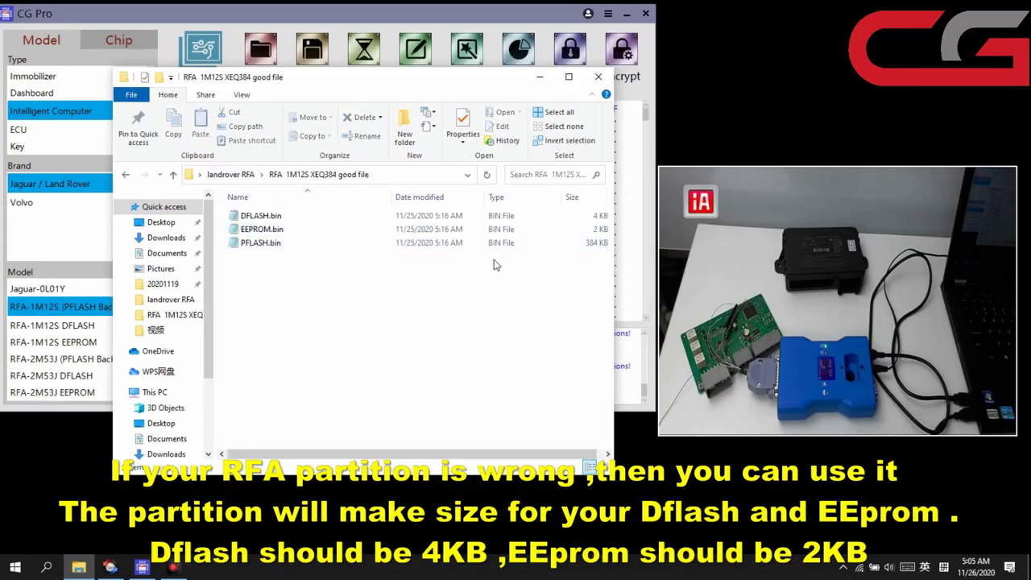
pyautogui.click(519, 218)
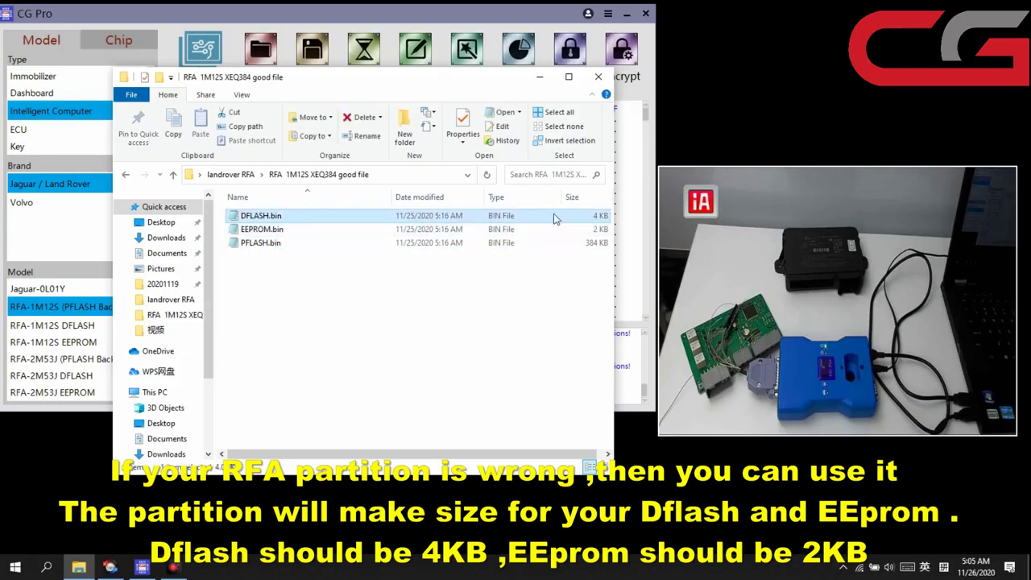
pyautogui.click(599, 76)
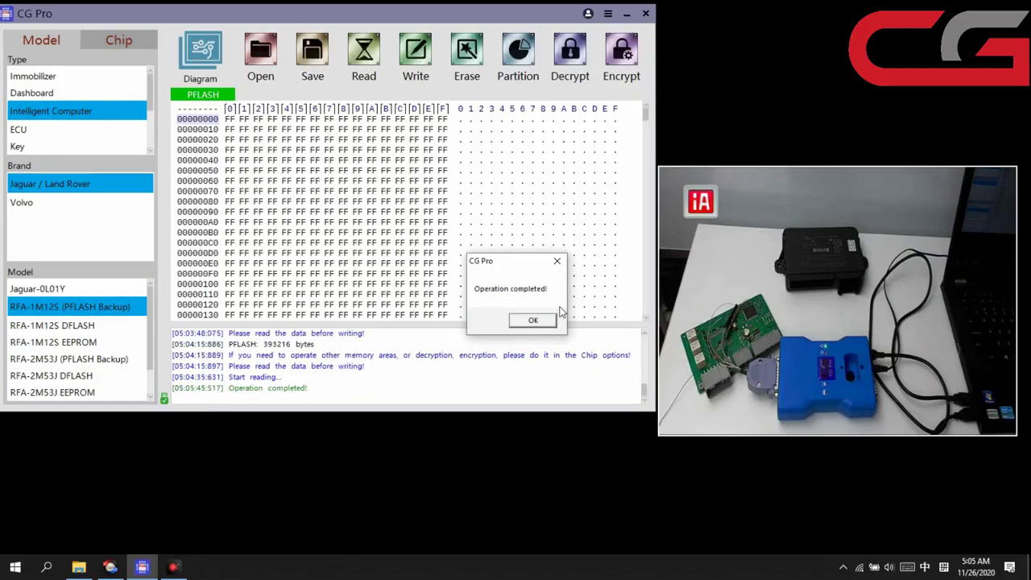
pyautogui.click(532, 320)
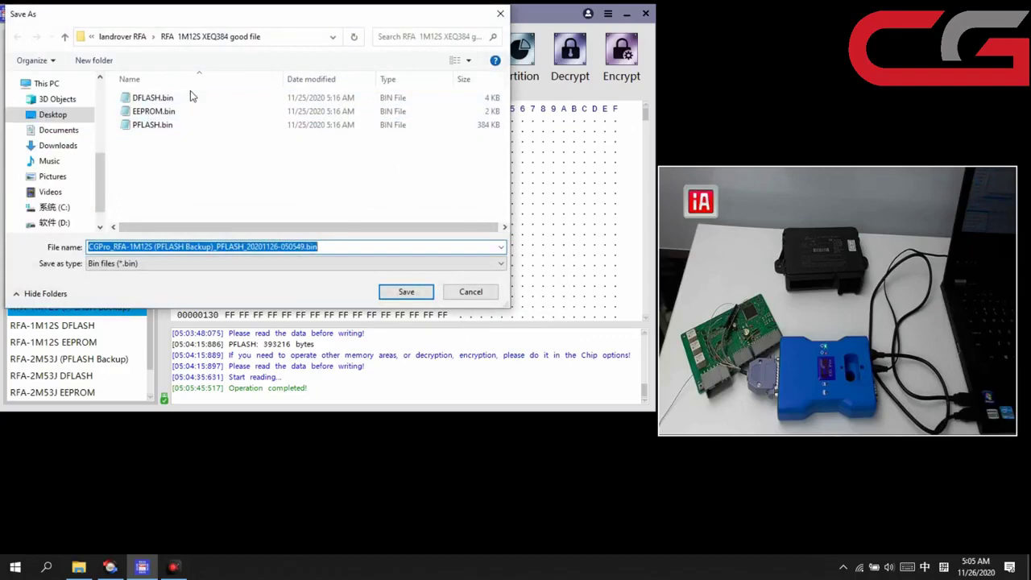
pyautogui.click(140, 38)
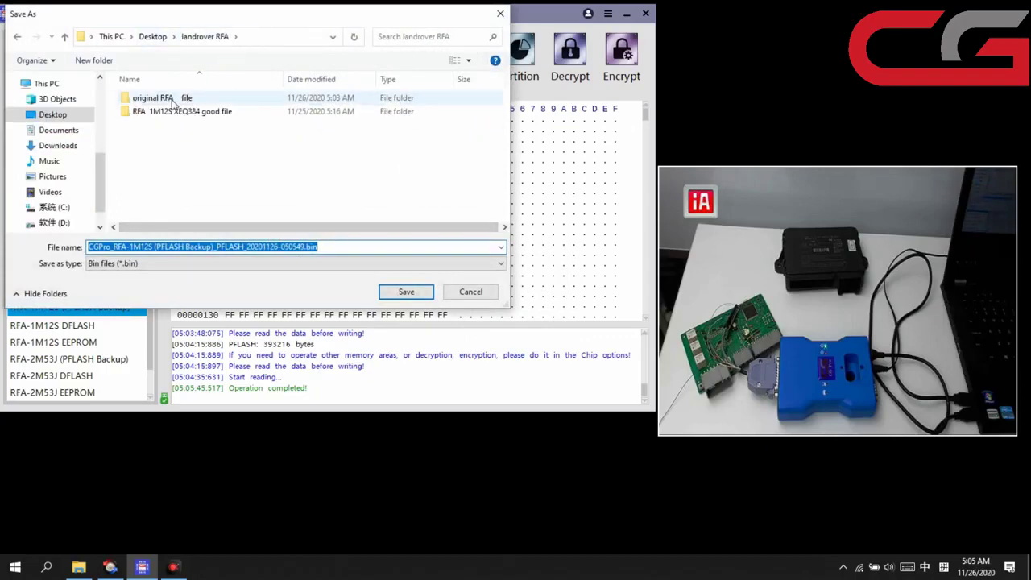
pyautogui.click(153, 97)
pyautogui.click(471, 294)
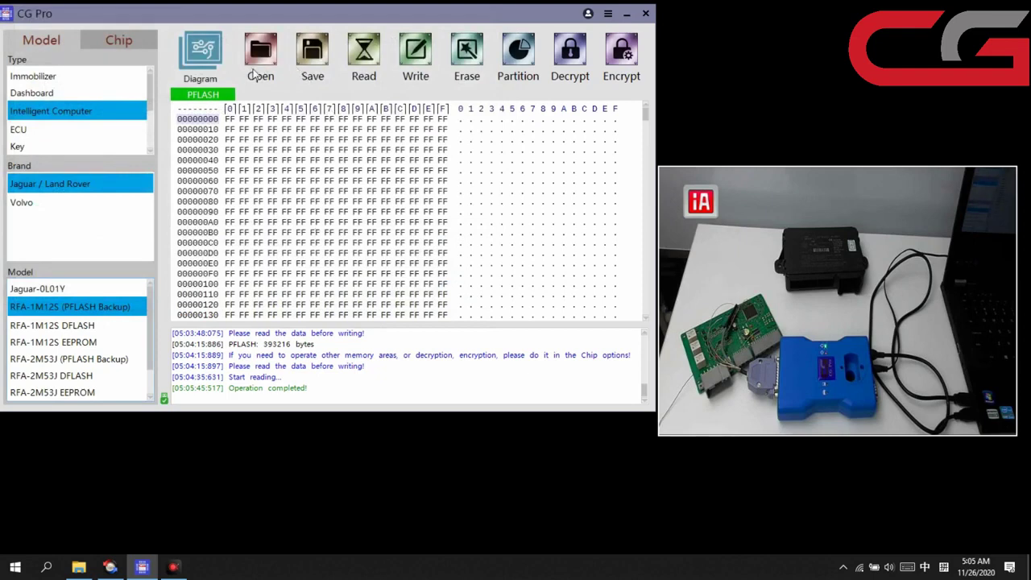
# - Open PFLASH.bin from the "RFA 1M12S XEQ384 good file" folder inside landrover RFA
pyautogui.click(274, 59)
pyautogui.click(143, 39)
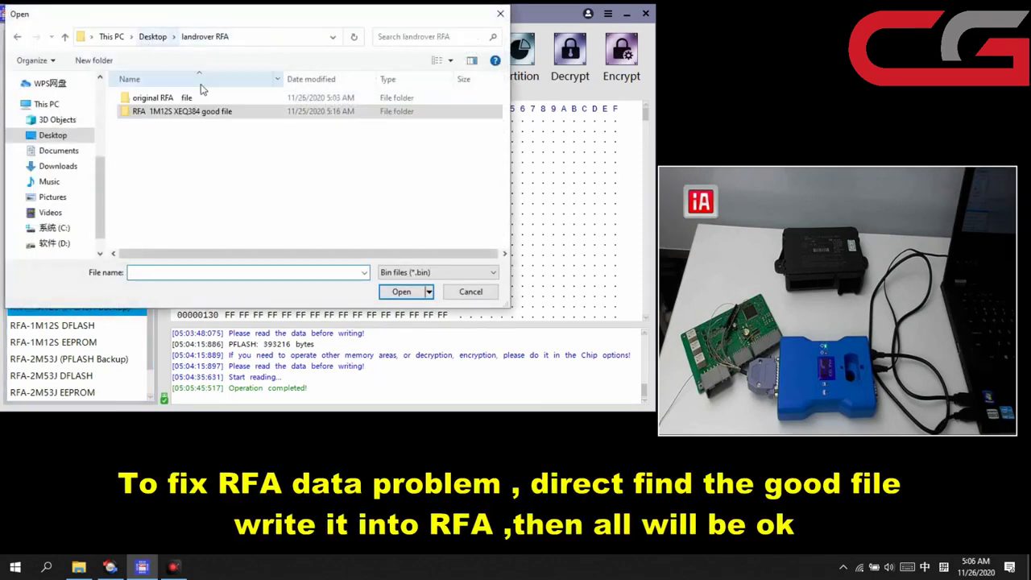
pyautogui.doubleClick(215, 118)
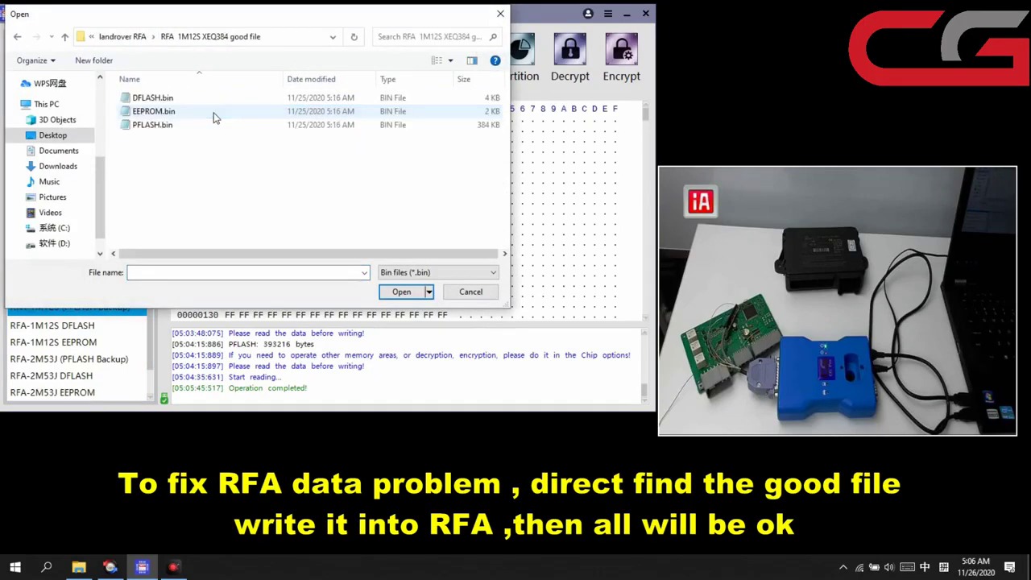
pyautogui.click(168, 126)
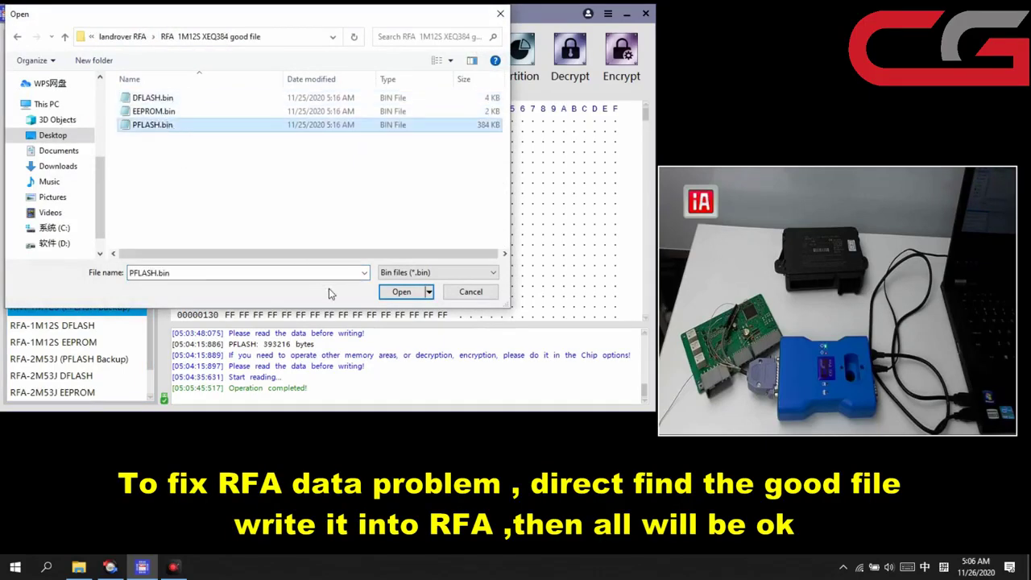
pyautogui.click(401, 291)
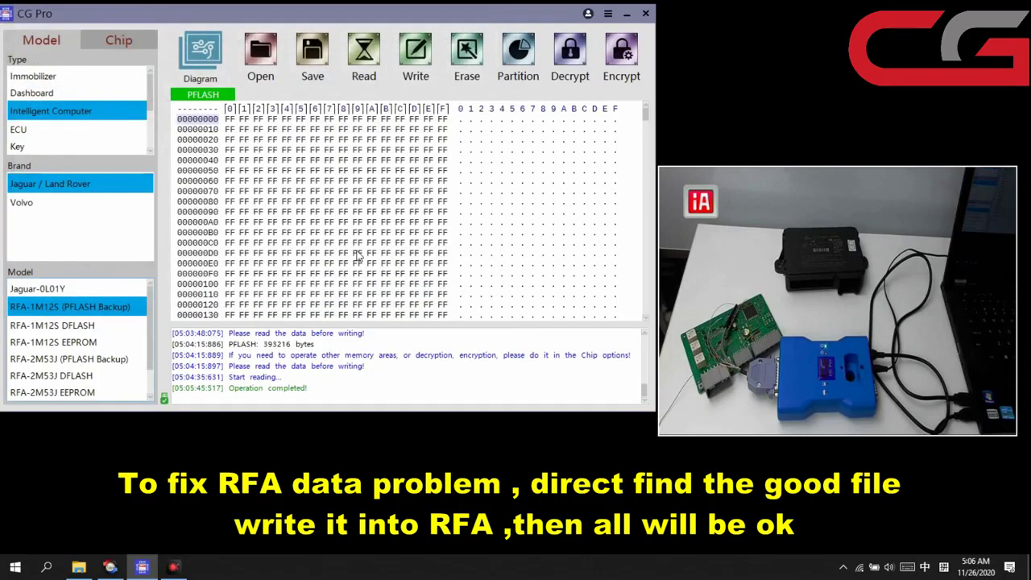
# - Write the loaded PFLASH data to the RFA module, accepting the reminder about saving the original data
pyautogui.click(418, 55)
pyautogui.moveTo(504, 272); pyautogui.dragTo(271, 223)
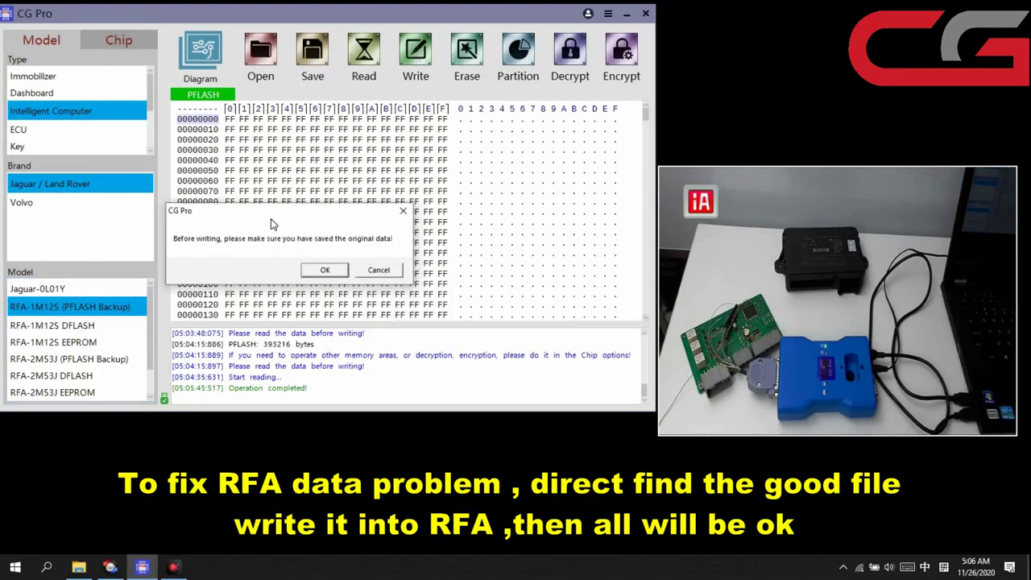
pyautogui.click(324, 270)
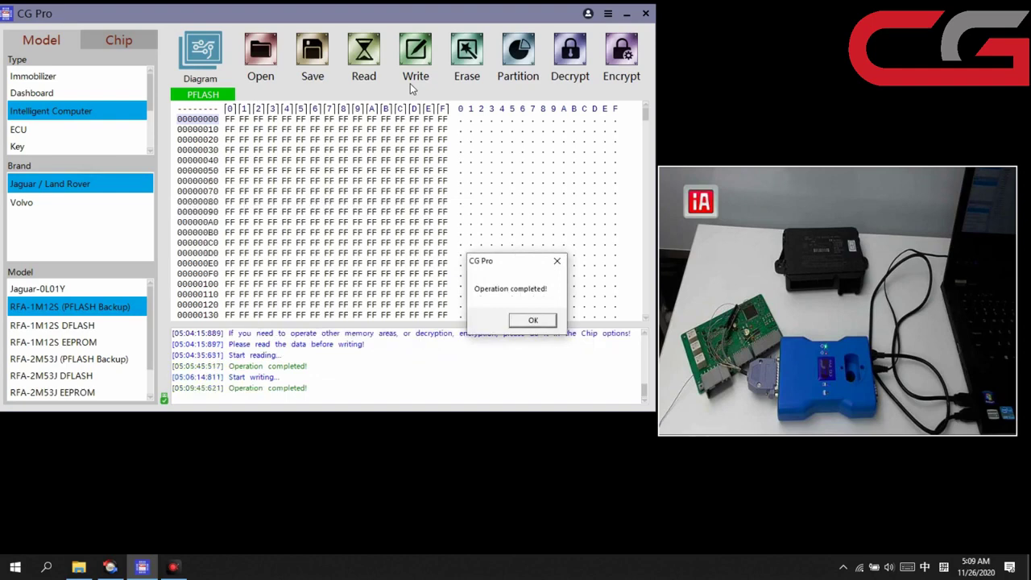
pyautogui.click(533, 320)
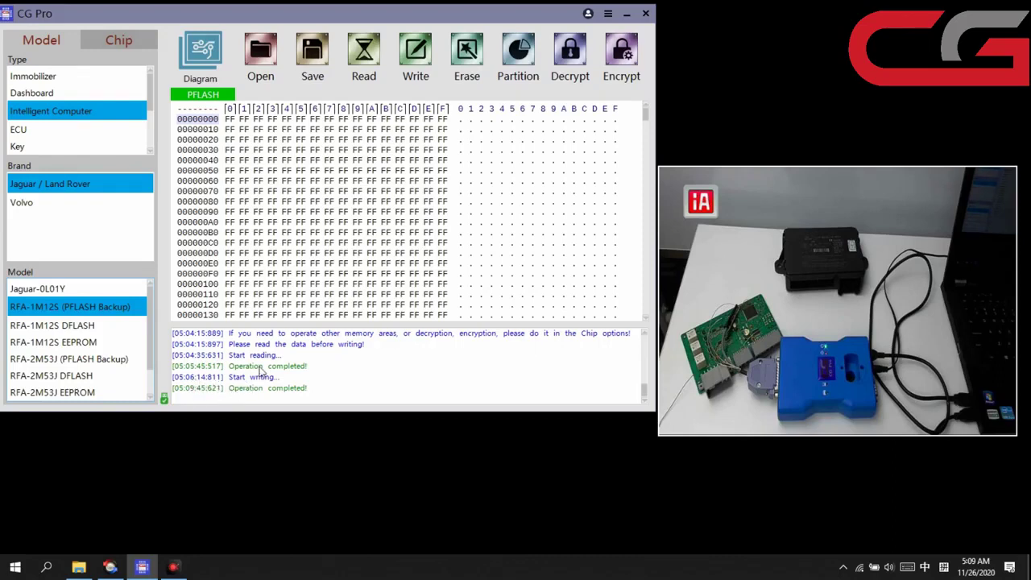
# - Try to open DFLASH.bin from the "RFA 1M12S XEQ384 good file" folder under the RFA-1M12S DFLASH model
pyautogui.click(84, 325)
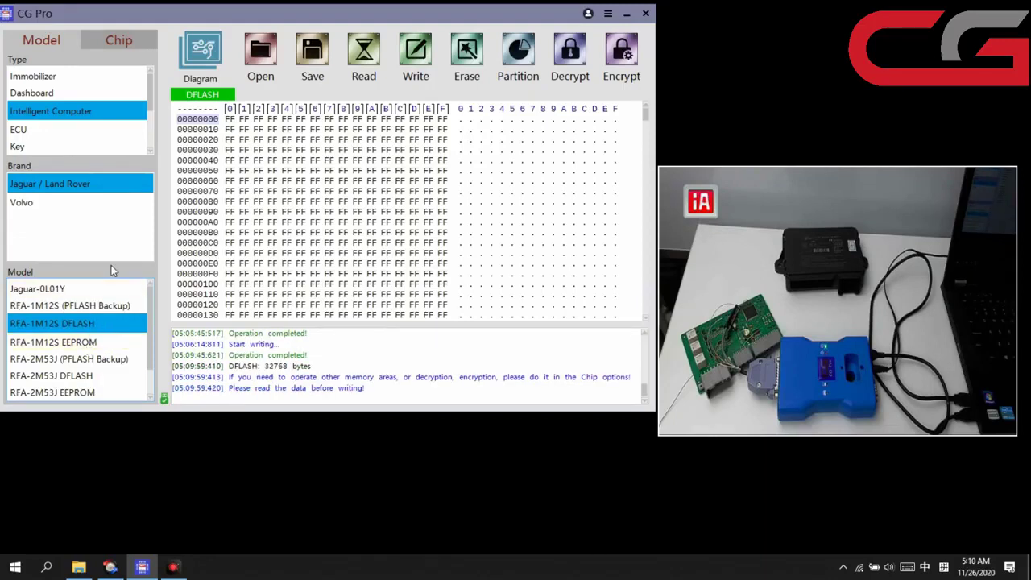
pyautogui.click(262, 53)
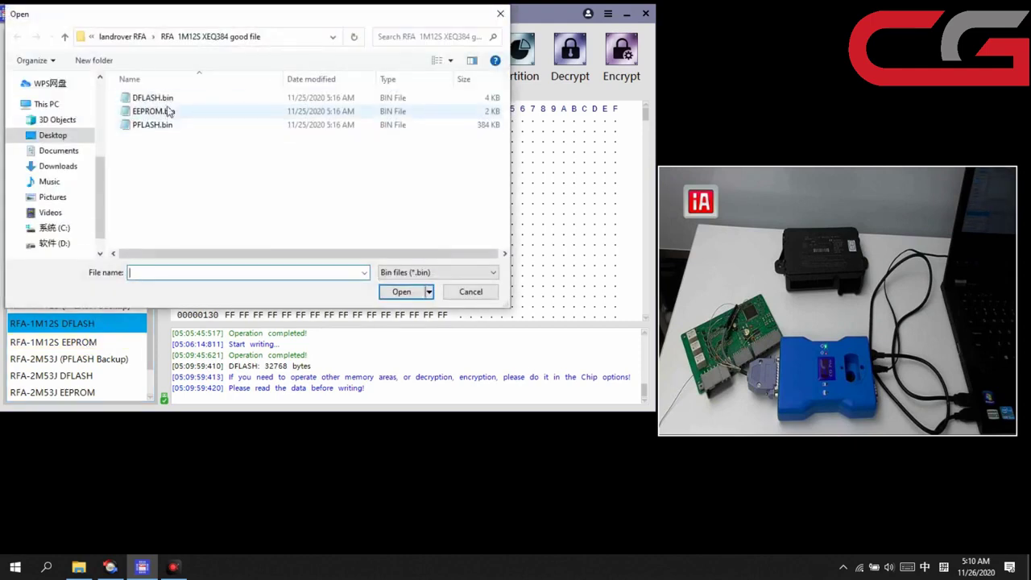
pyautogui.click(168, 99)
pyautogui.click(401, 291)
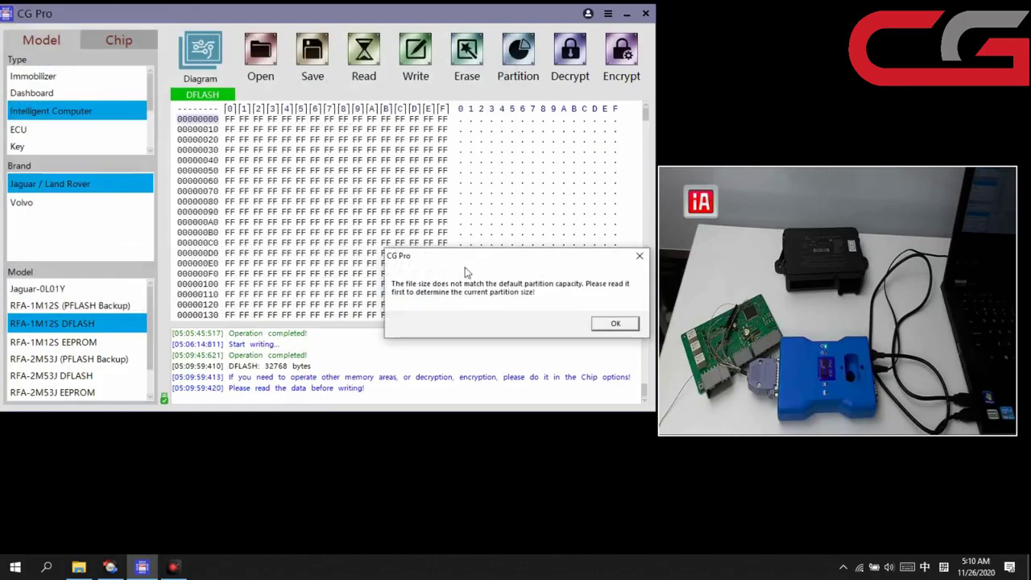
pyautogui.moveTo(437, 259); pyautogui.dragTo(202, 207)
pyautogui.click(380, 271)
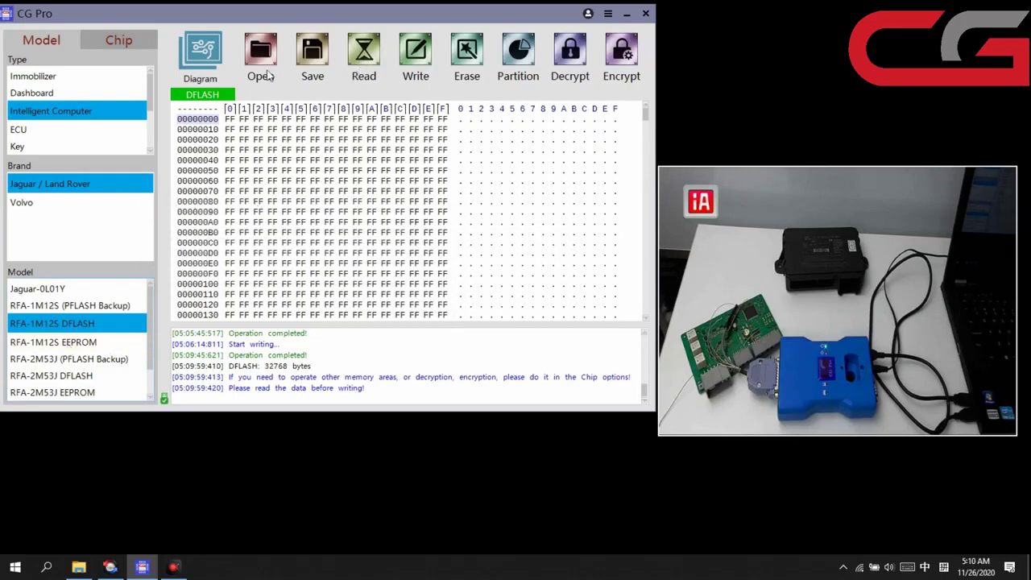
# - Select the RFA-1M12S DFLASH model again and open its partition resizing settings
pyautogui.click(68, 339)
pyautogui.click(68, 327)
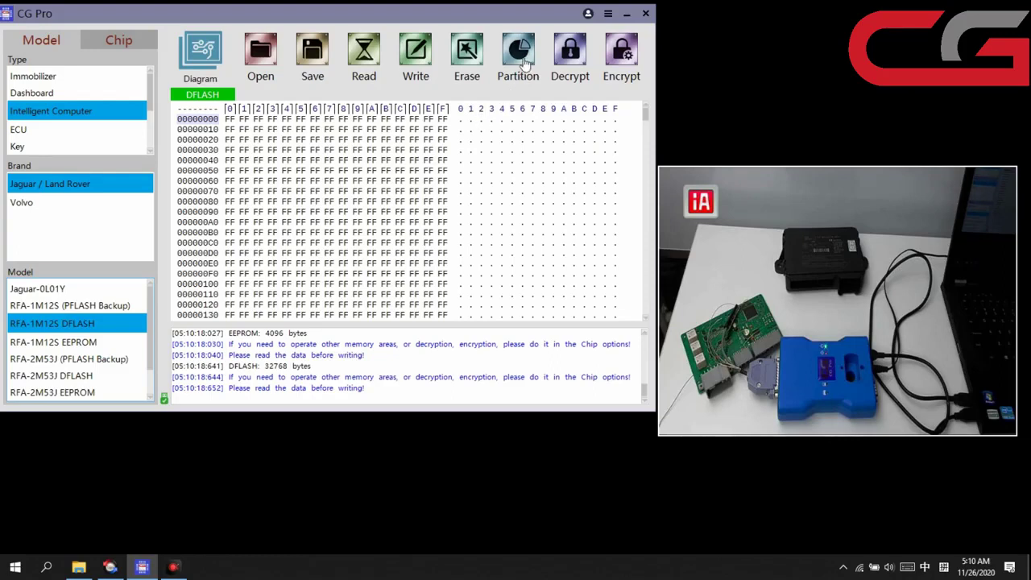
pyautogui.click(522, 63)
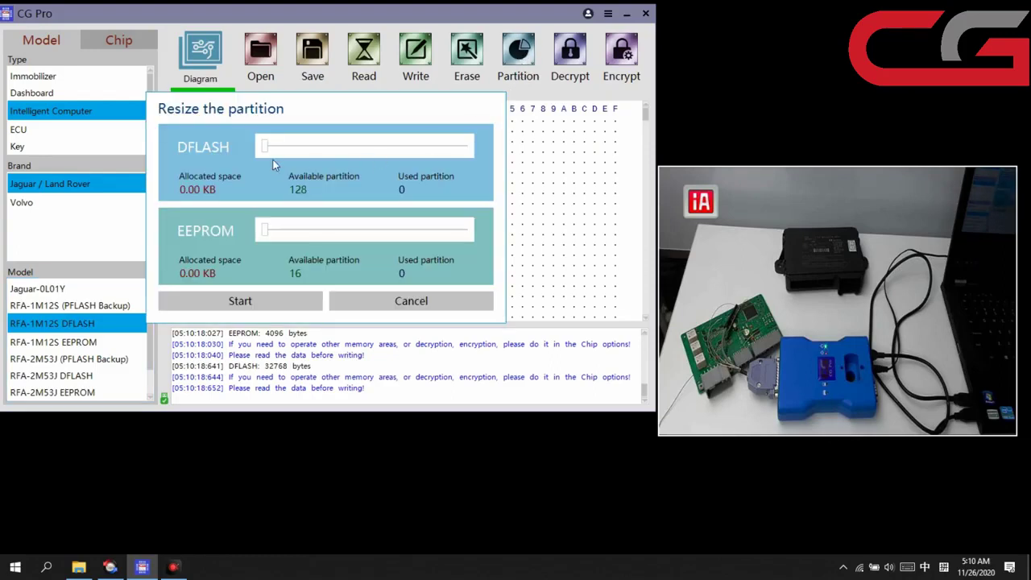
# - Check the DFLASH and EEPROM file sizes in the "original RFA file" folder in File Explorer
pyautogui.click(80, 567)
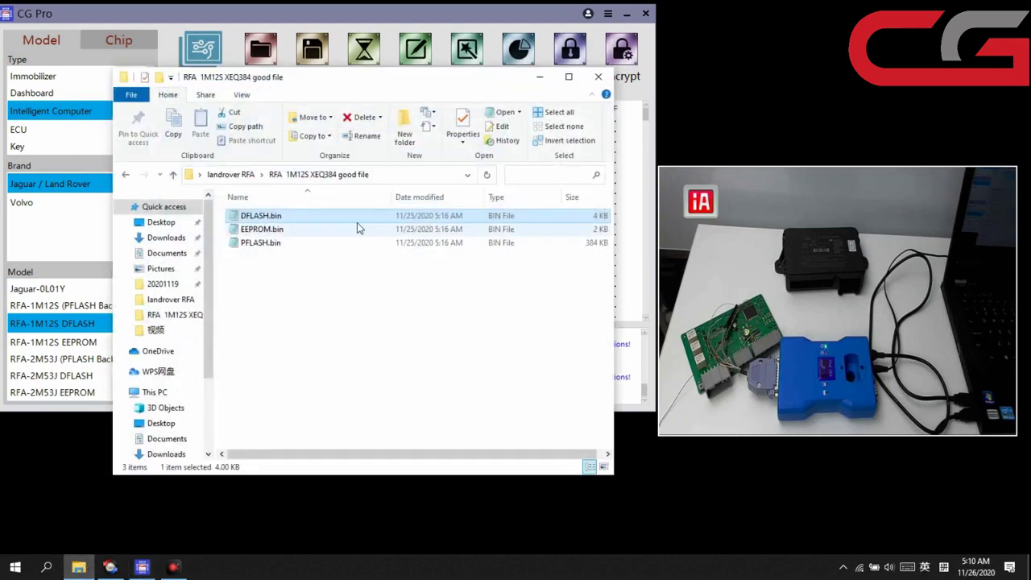
pyautogui.click(230, 174)
pyautogui.doubleClick(284, 215)
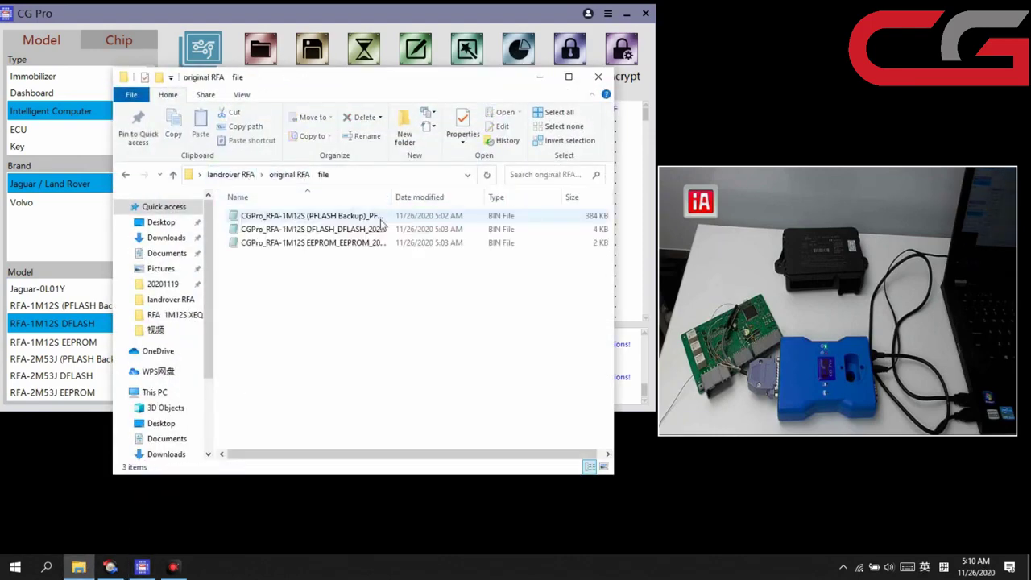
pyautogui.click(364, 229)
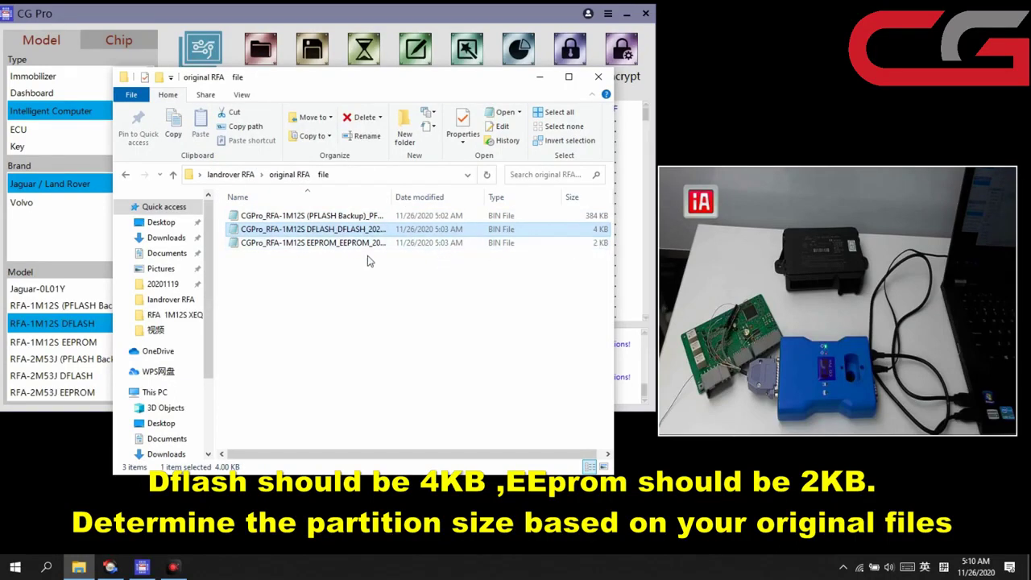
pyautogui.click(540, 76)
# - Resize the partitions to 4.00 KB for DFLASH and 2.00 KB for EEPROM, and run the partitioning
pyautogui.moveTo(264, 149); pyautogui.dragTo(295, 153)
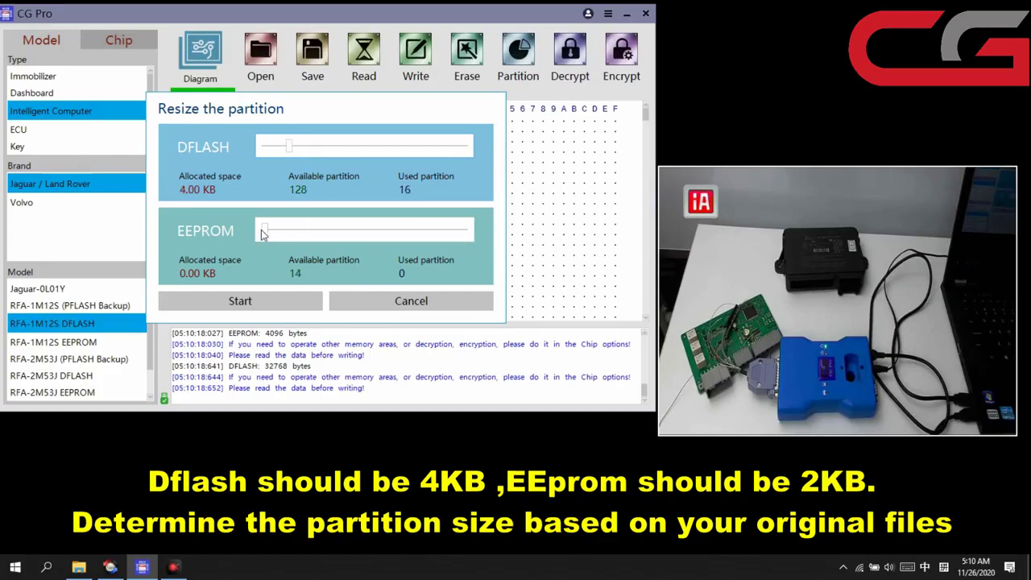
pyautogui.moveTo(265, 231); pyautogui.dragTo(384, 240)
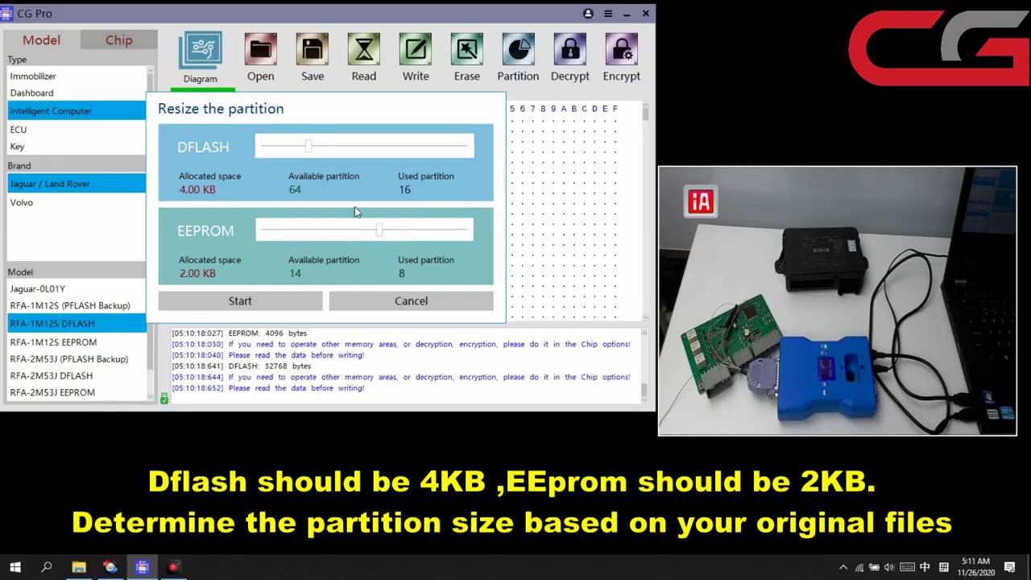
pyautogui.click(251, 302)
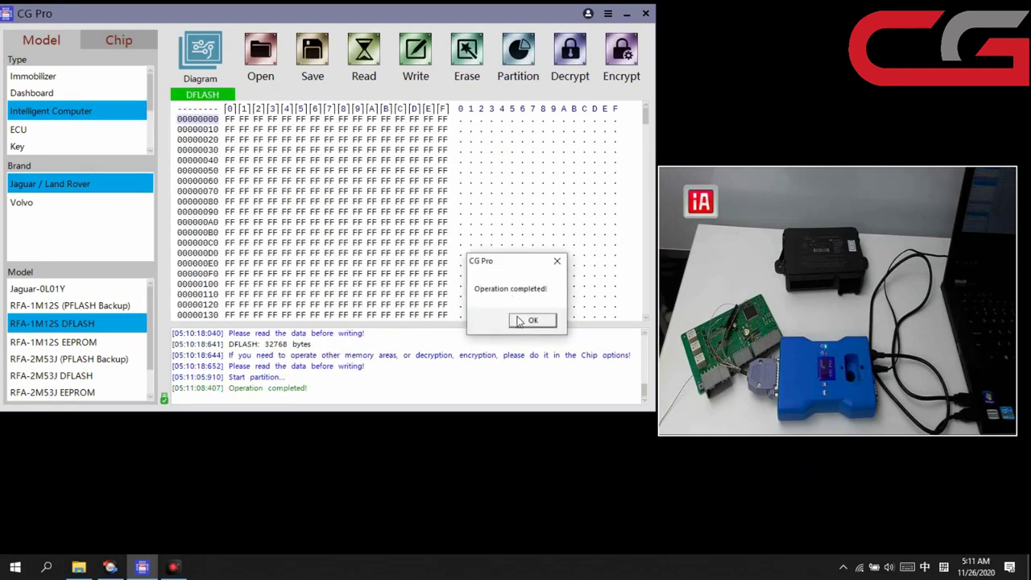
pyautogui.click(534, 322)
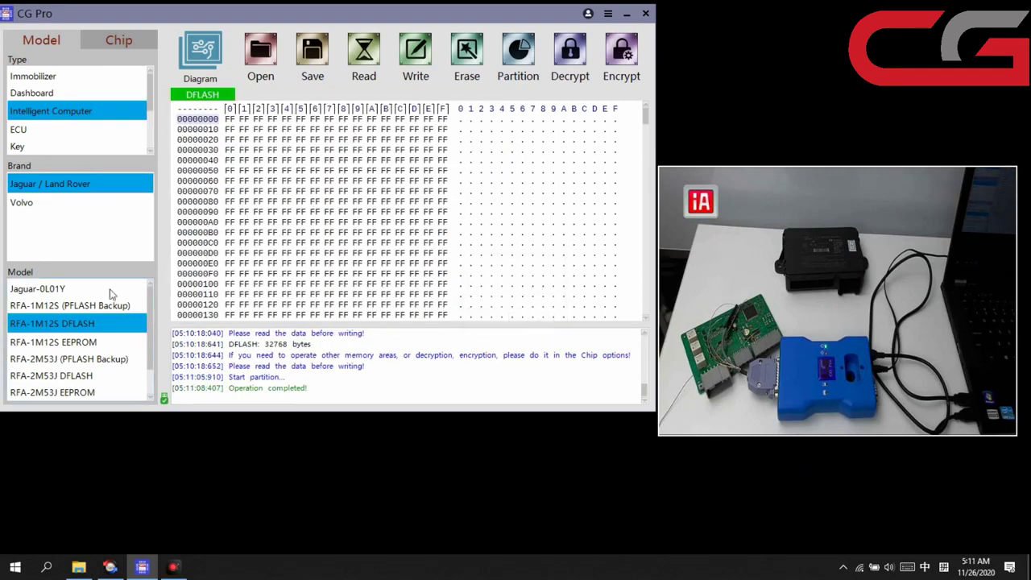
# - Read the DFLASH data from the repartitioned RFA module
pyautogui.click(367, 63)
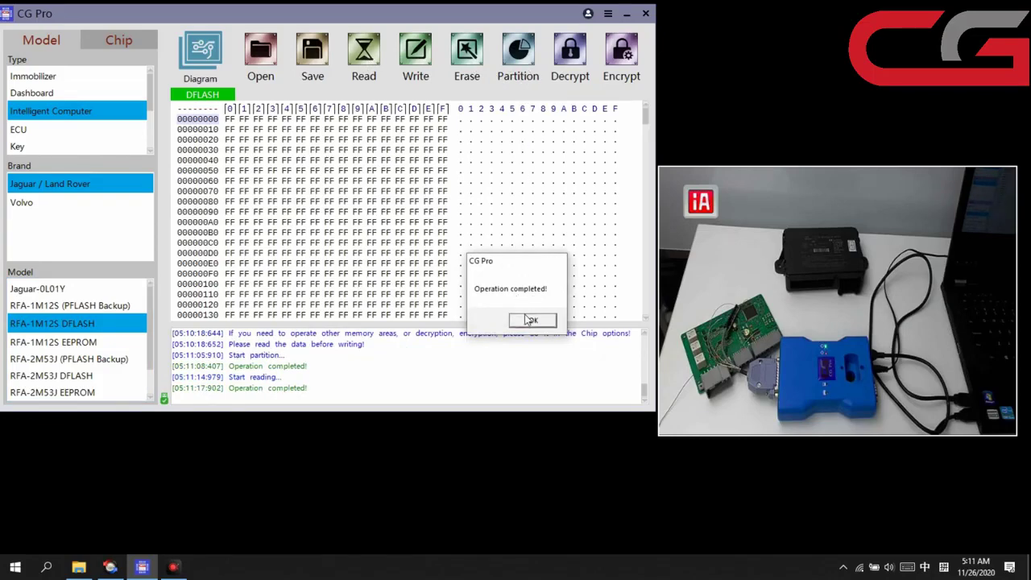
pyautogui.click(531, 320)
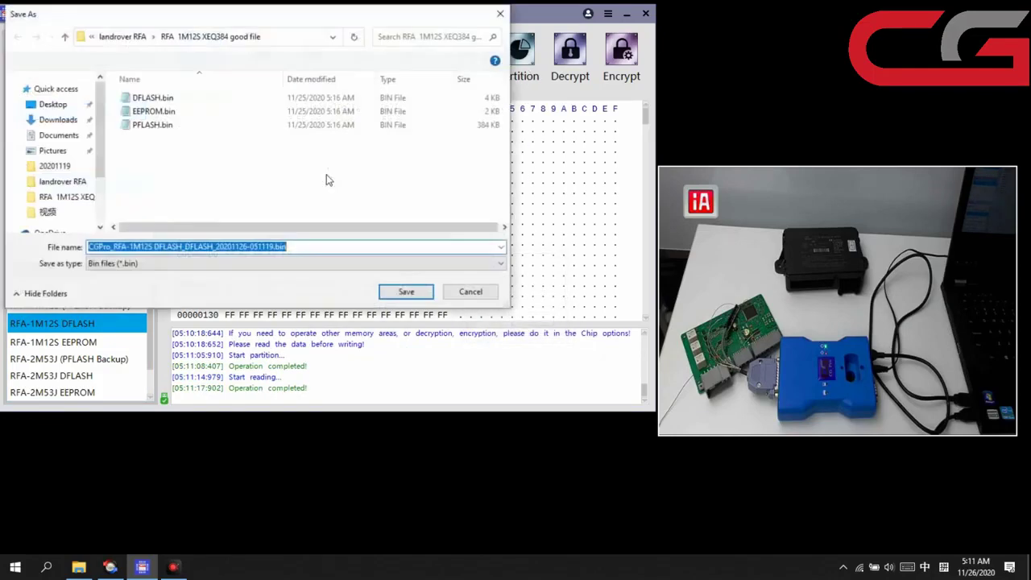
# - Create a folder named "after paritition file" inside landrover RFA for the data just read
pyautogui.click(123, 37)
pyautogui.click(93, 60)
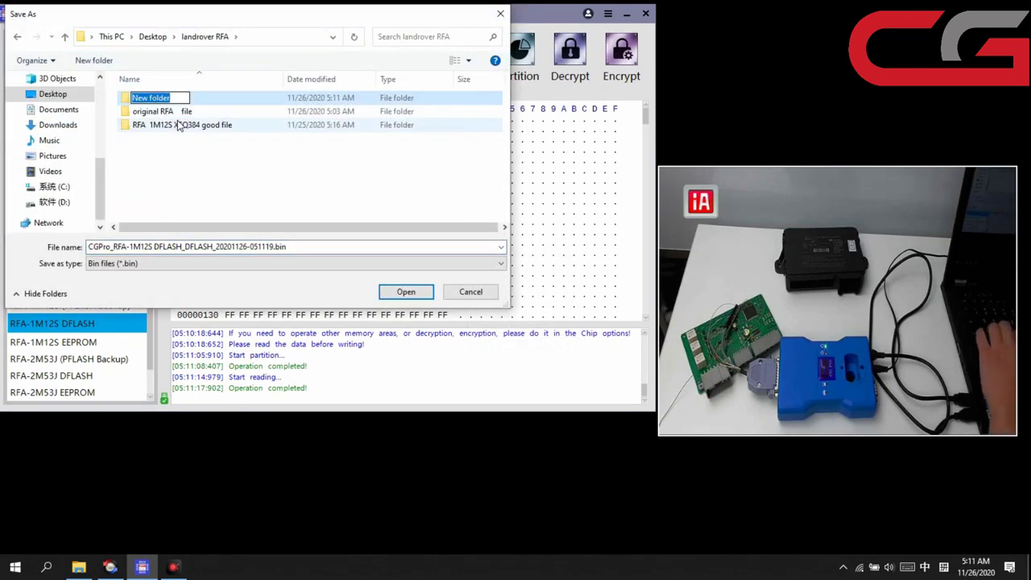
pyautogui.moveTo(213, 18); pyautogui.dragTo(184, 92)
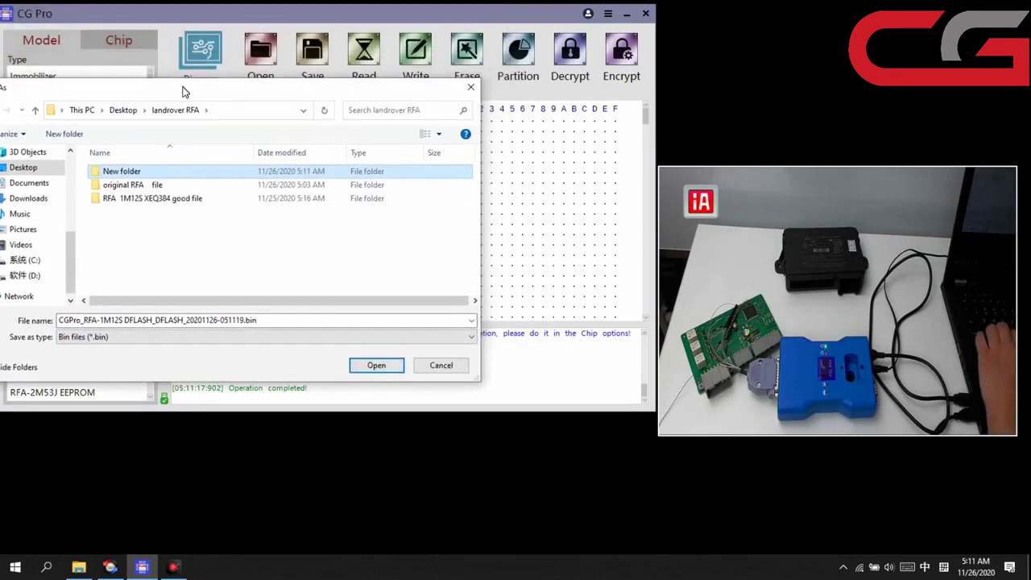
pyautogui.click(129, 177)
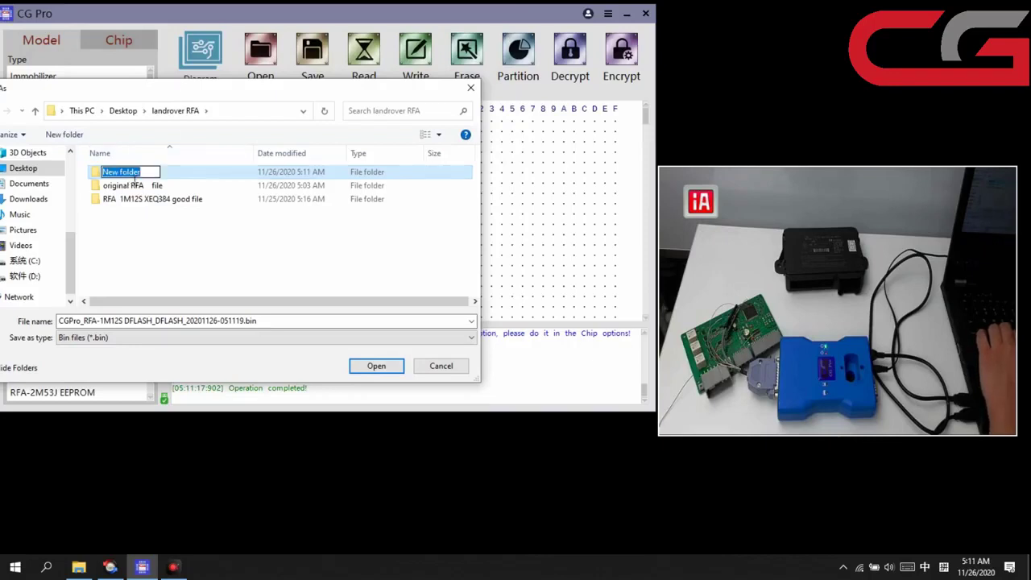
pyautogui.write('after')
pyautogui.press('Return')
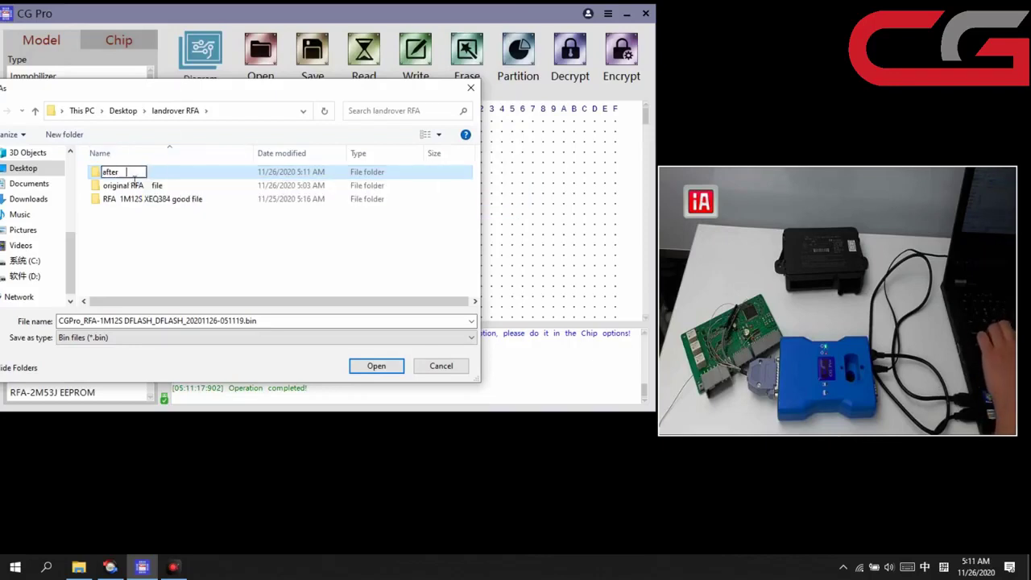
pyautogui.write('pa')
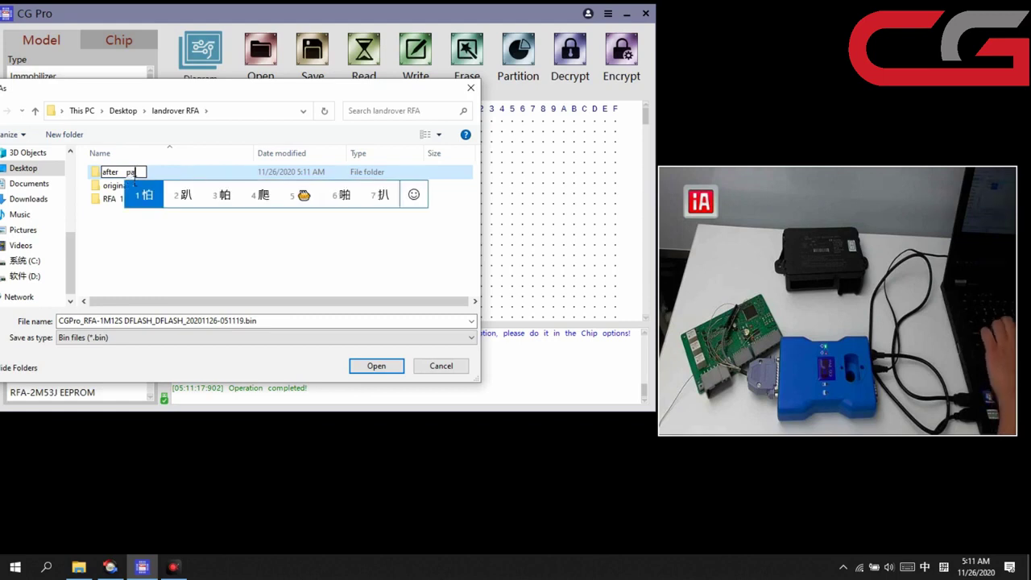
pyautogui.write('rit')
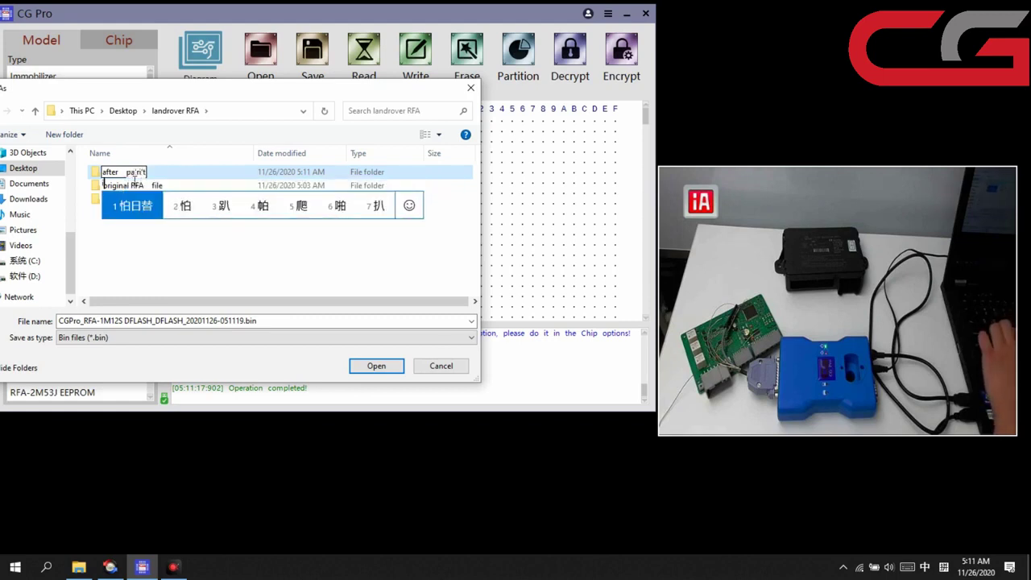
pyautogui.write('ition')
pyautogui.press('shift')
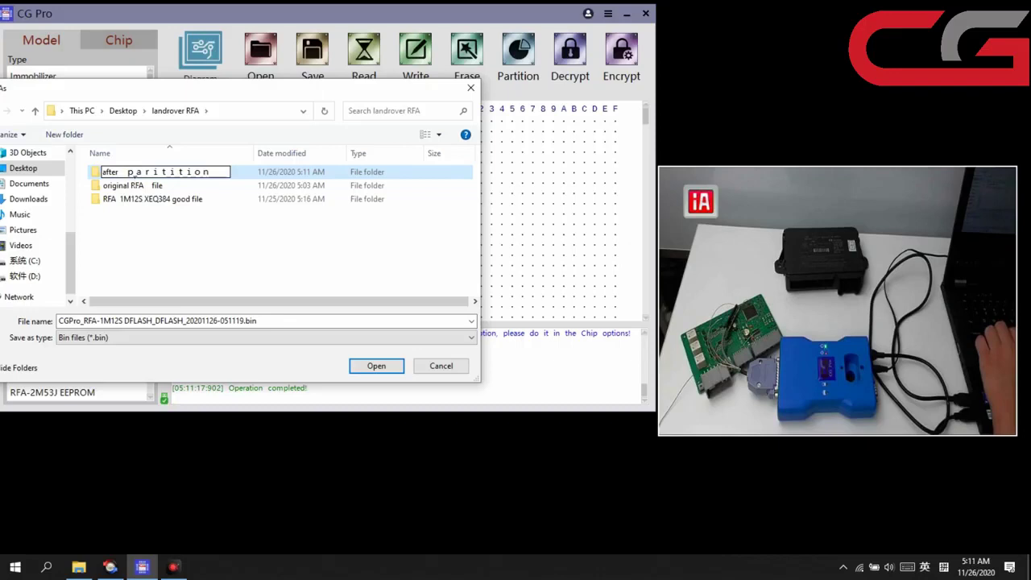
pyautogui.write('fiel=')
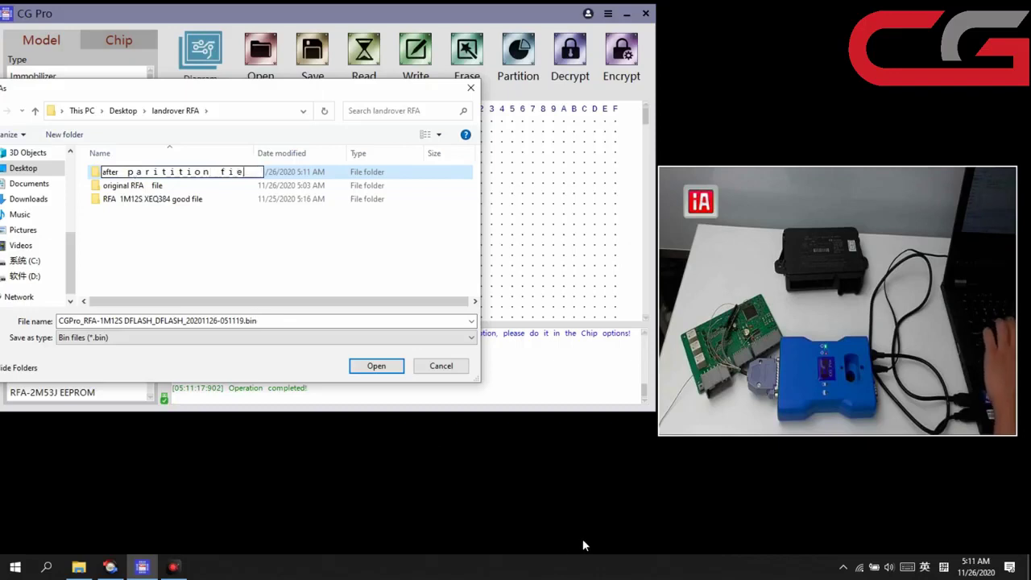
pyautogui.press('BackSpace')
pyautogui.press('BackSpace')
pyautogui.press('BackSpace')
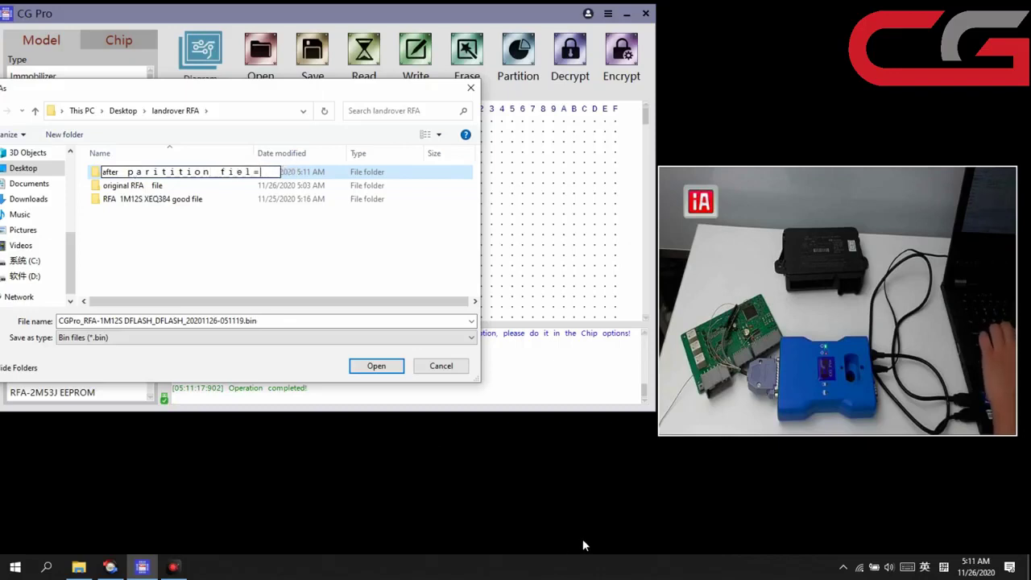
pyautogui.write('le')
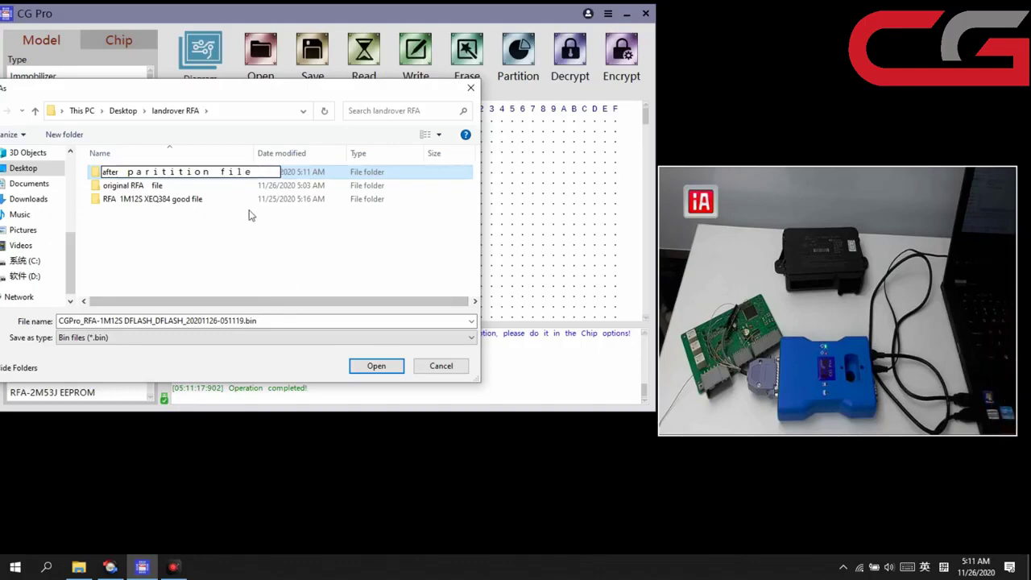
pyautogui.press('Return')
# - Save the DFLASH data under the suggested file name in the "after paritition file" folder
pyautogui.doubleClick(259, 179)
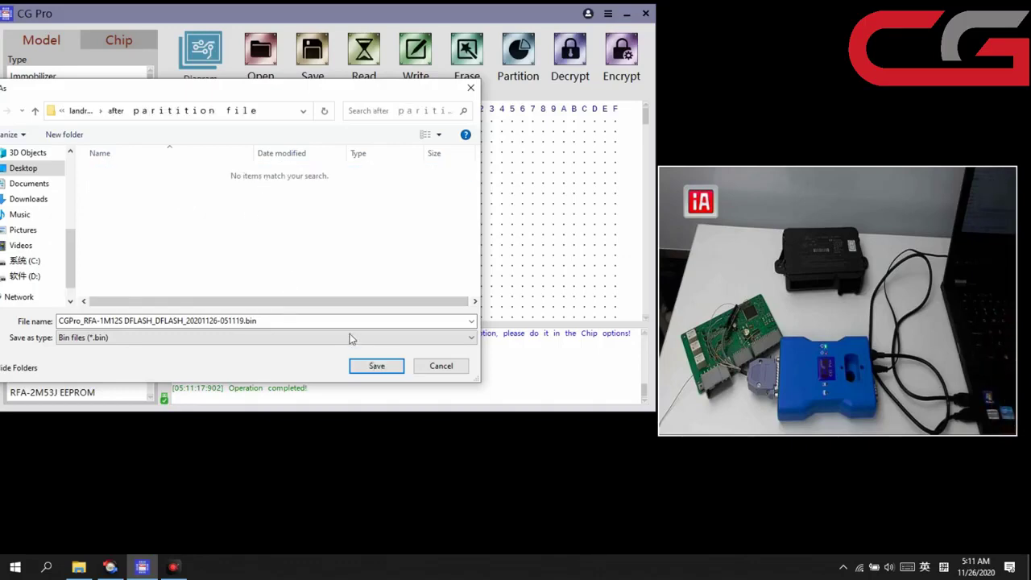
pyautogui.click(375, 366)
pyautogui.click(530, 321)
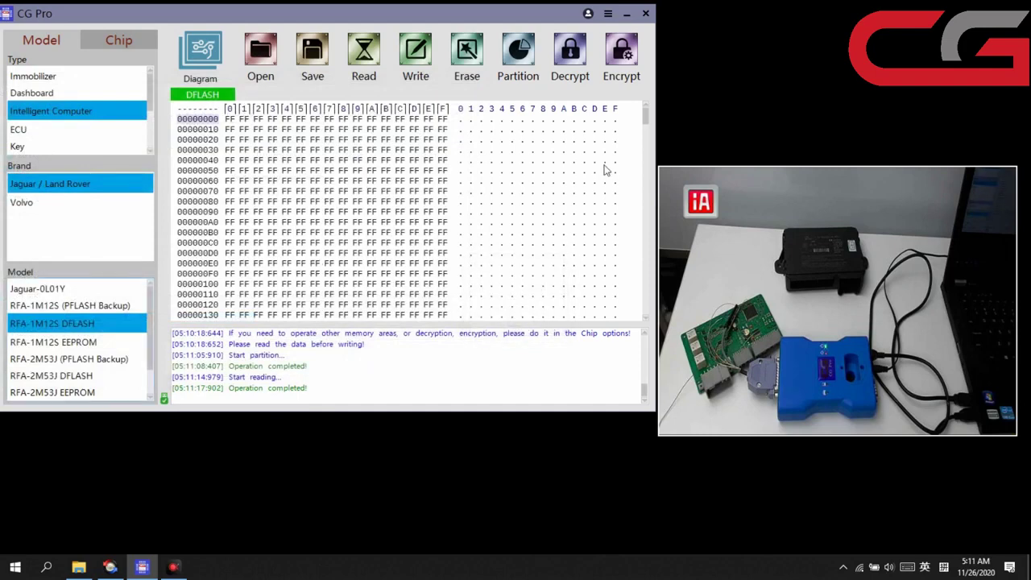
# - Open DFLASH.bin from the "RFA 1M12S XEQ384 good file" folder inside landrover RFA
pyautogui.moveTo(645, 119); pyautogui.dragTo(519, 101)
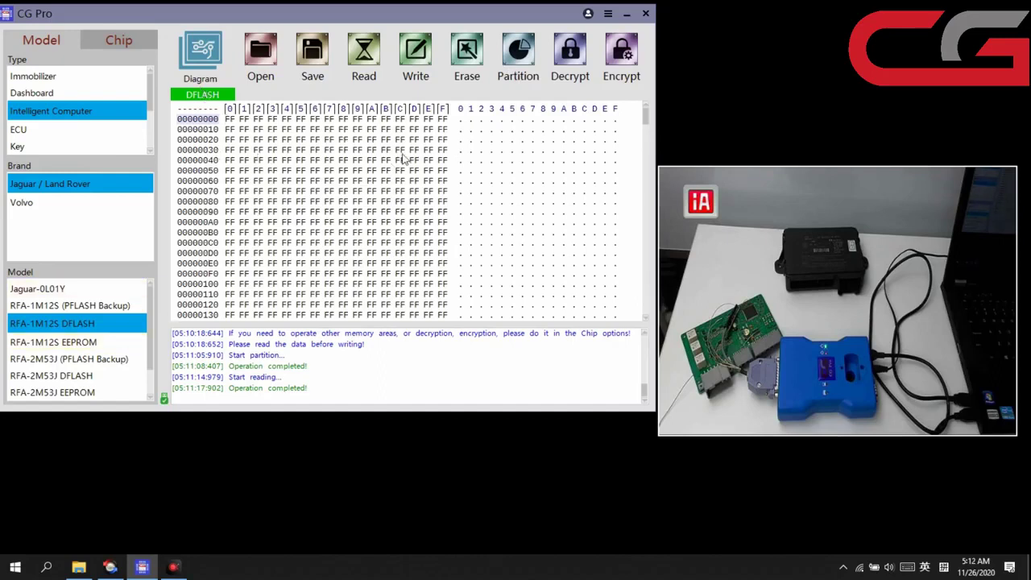
pyautogui.moveTo(647, 121); pyautogui.dragTo(598, 111)
pyautogui.click(255, 55)
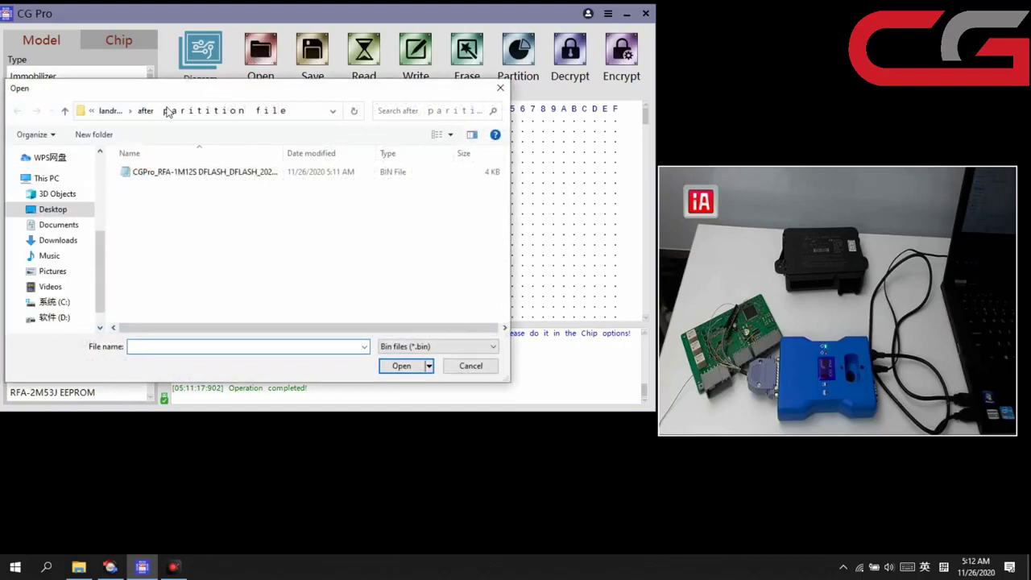
pyautogui.click(107, 110)
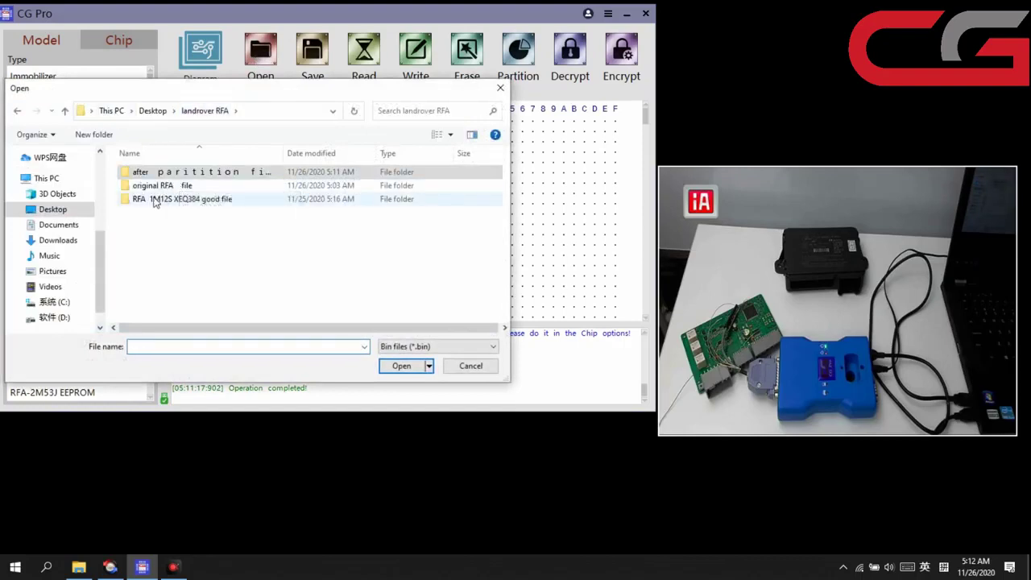
pyautogui.doubleClick(211, 205)
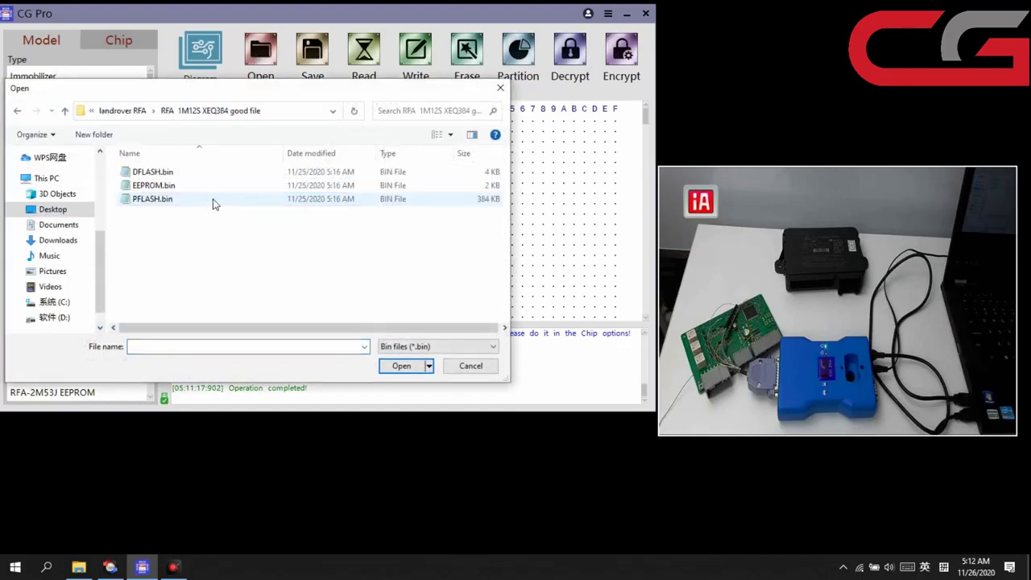
pyautogui.click(176, 173)
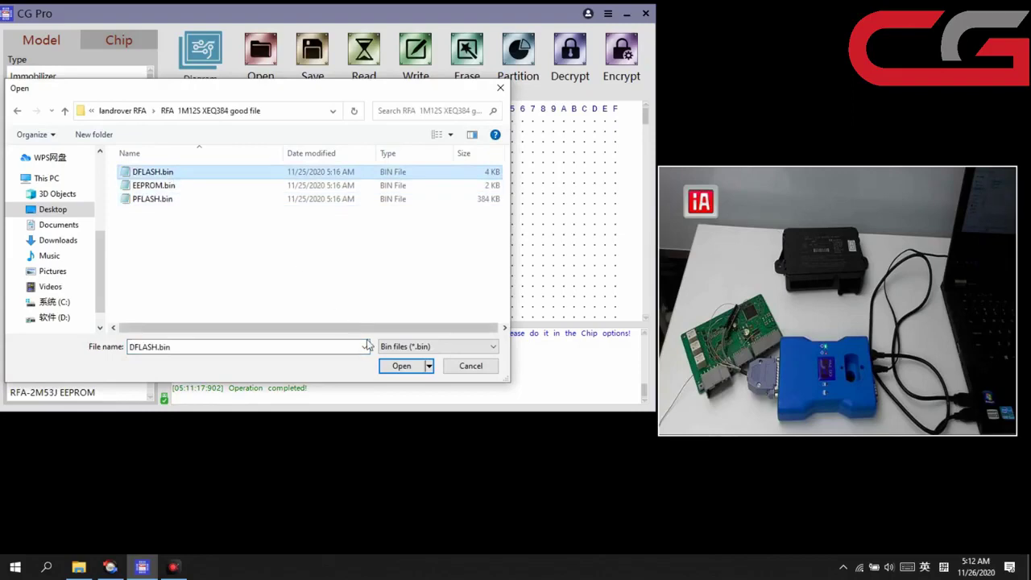
pyautogui.click(400, 366)
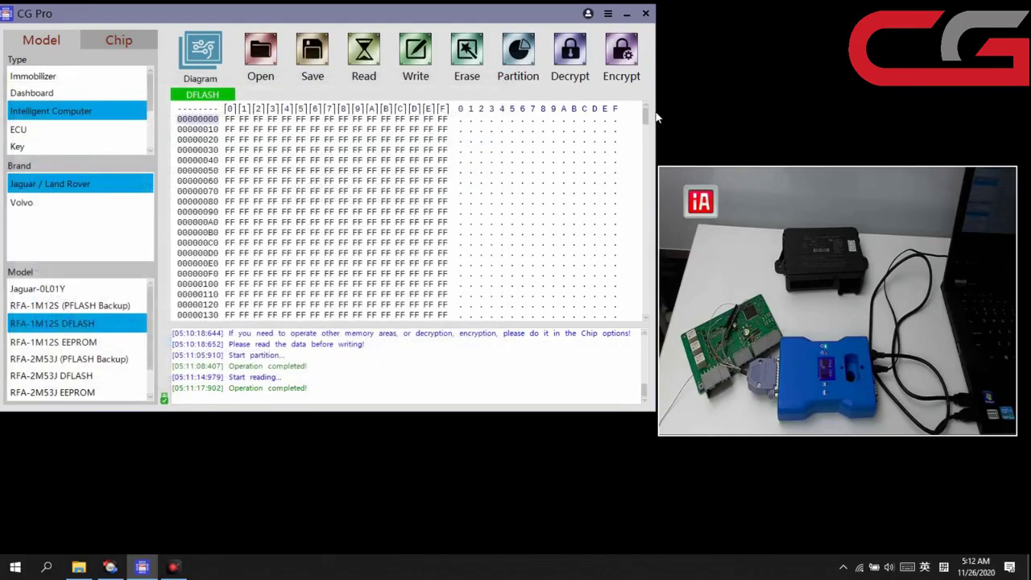
# - Write the opened good DFLASH data to the RFA-1M12S module
pyautogui.moveTo(649, 117); pyautogui.dragTo(648, 279)
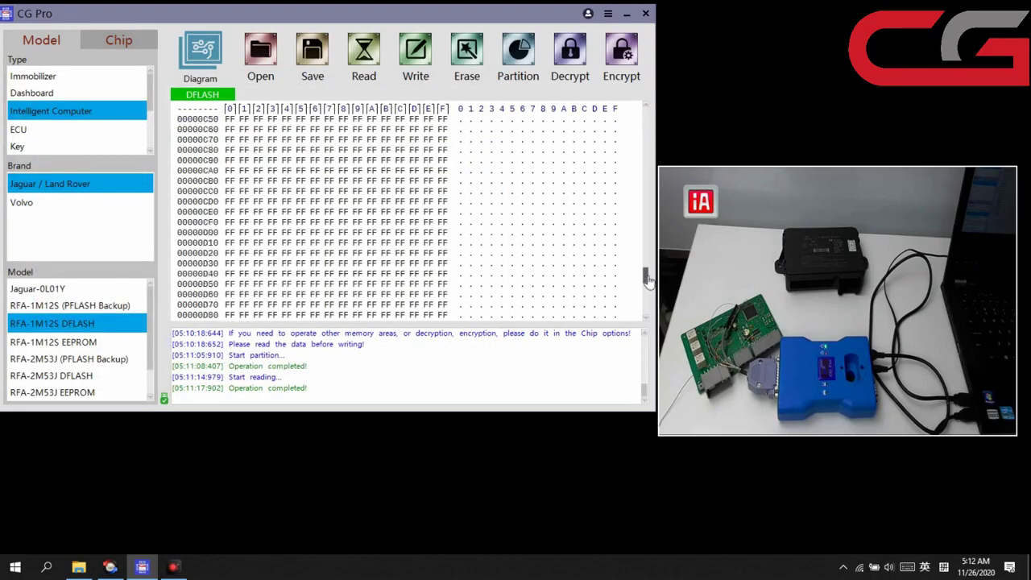
pyautogui.click(417, 58)
pyautogui.moveTo(487, 266); pyautogui.dragTo(306, 190)
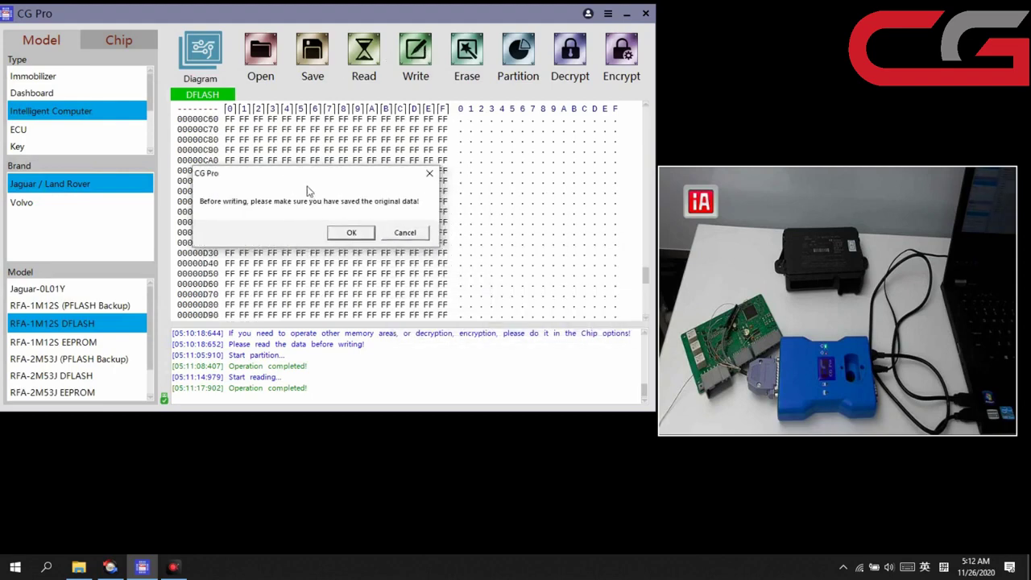
pyautogui.click(352, 233)
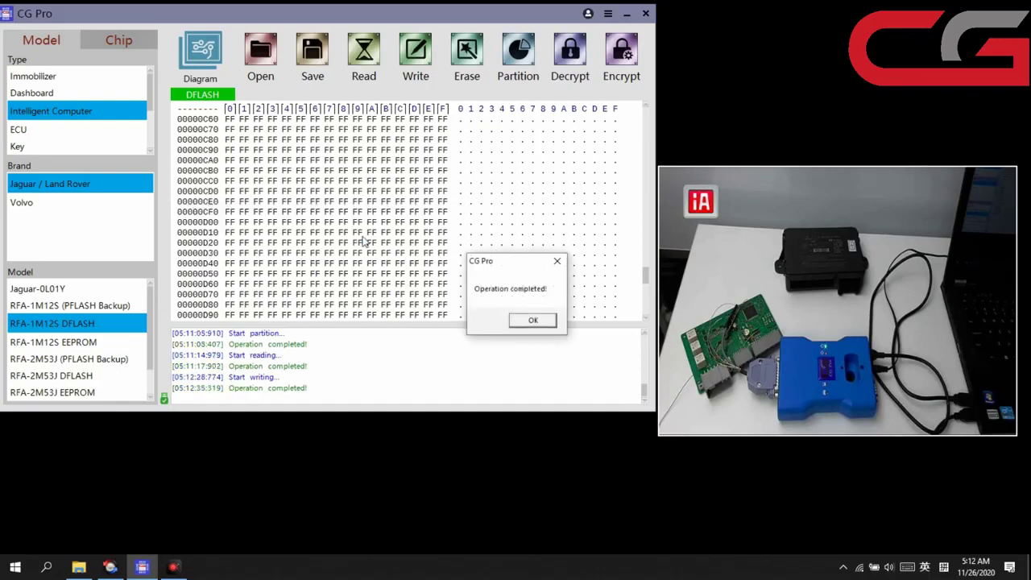
pyautogui.moveTo(490, 266); pyautogui.dragTo(320, 207)
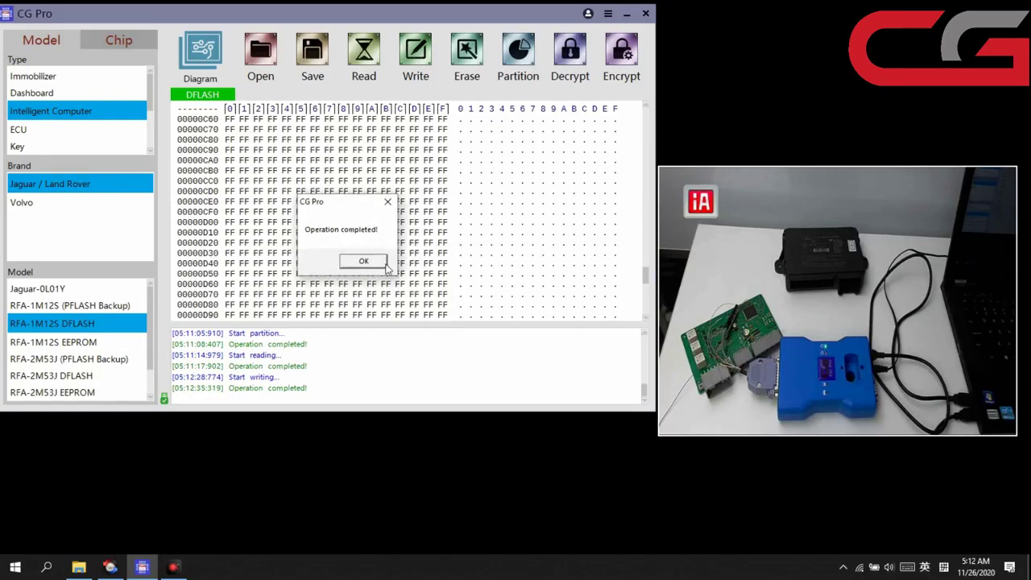
pyautogui.click(363, 261)
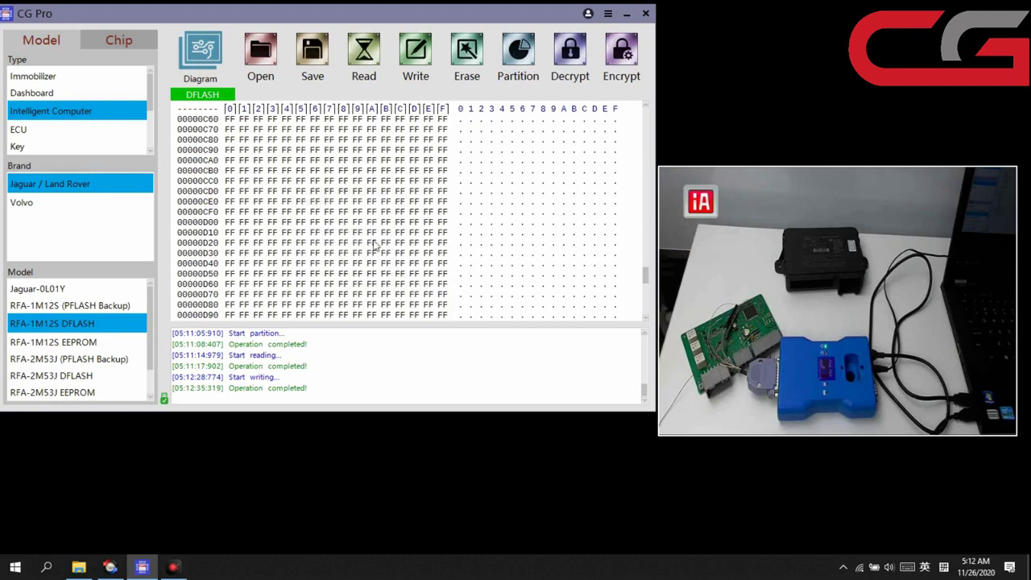
# - Switch to the RFA-1M12S EEPROM model and try to open EEPROM.bin from the "RFA 1M12S XEQ384 good file" folder
pyautogui.click(86, 342)
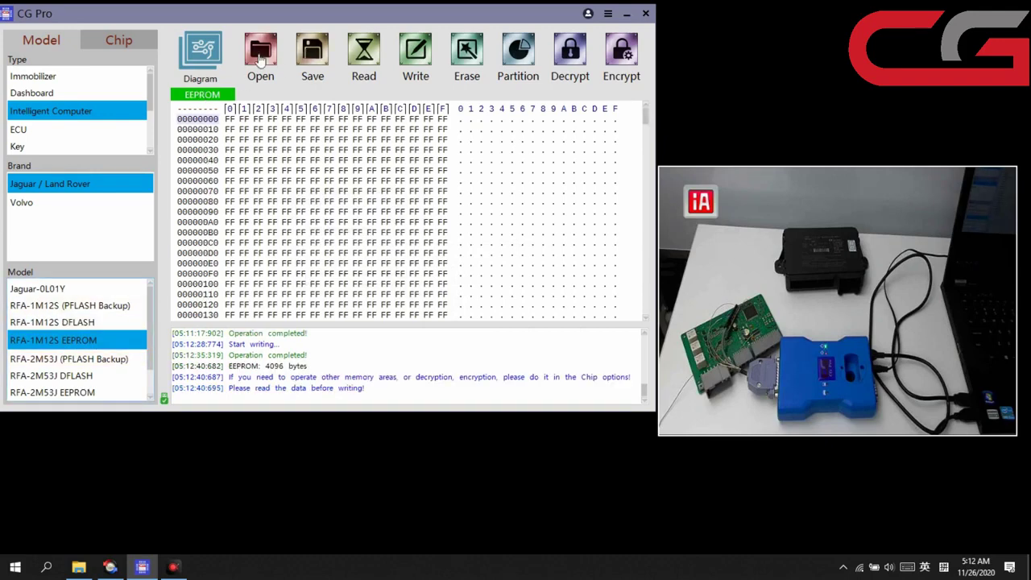
pyautogui.click(263, 56)
pyautogui.click(173, 190)
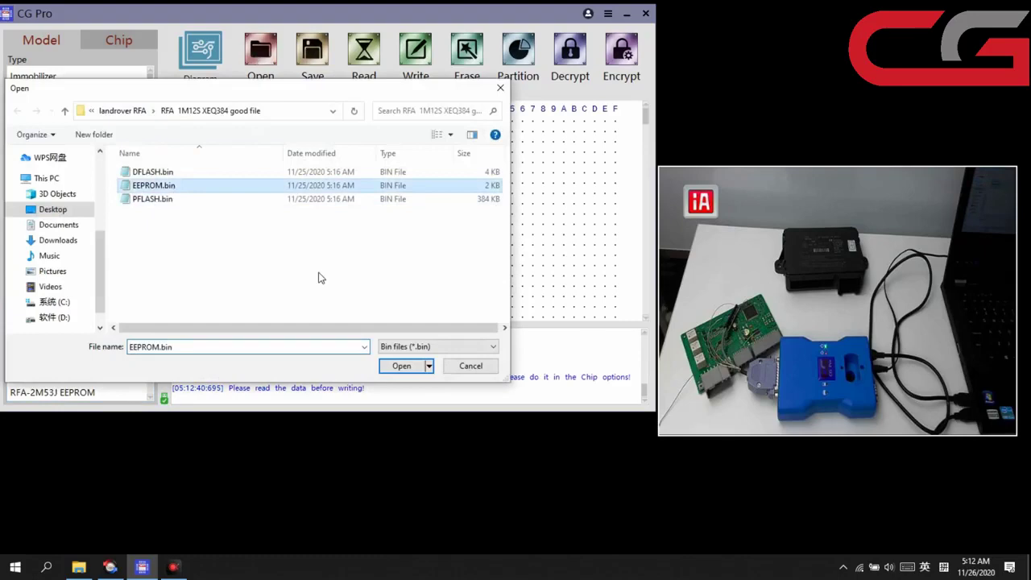
pyautogui.click(403, 367)
pyautogui.moveTo(443, 275); pyautogui.dragTo(202, 256)
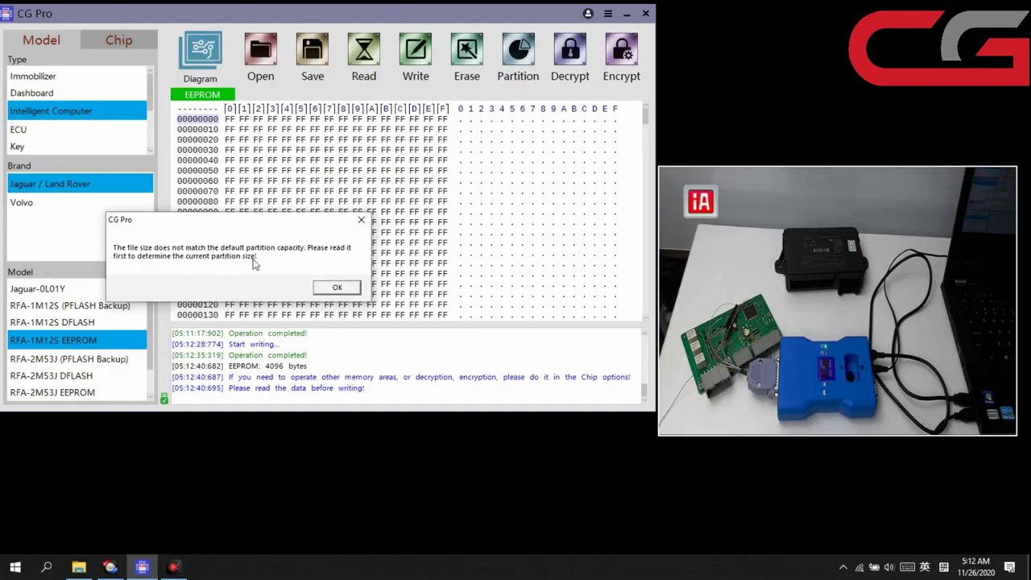
pyautogui.click(338, 288)
# - Read the module's EEPROM data and save it under the suggested file name in the "after paritition file" folder
pyautogui.click(364, 55)
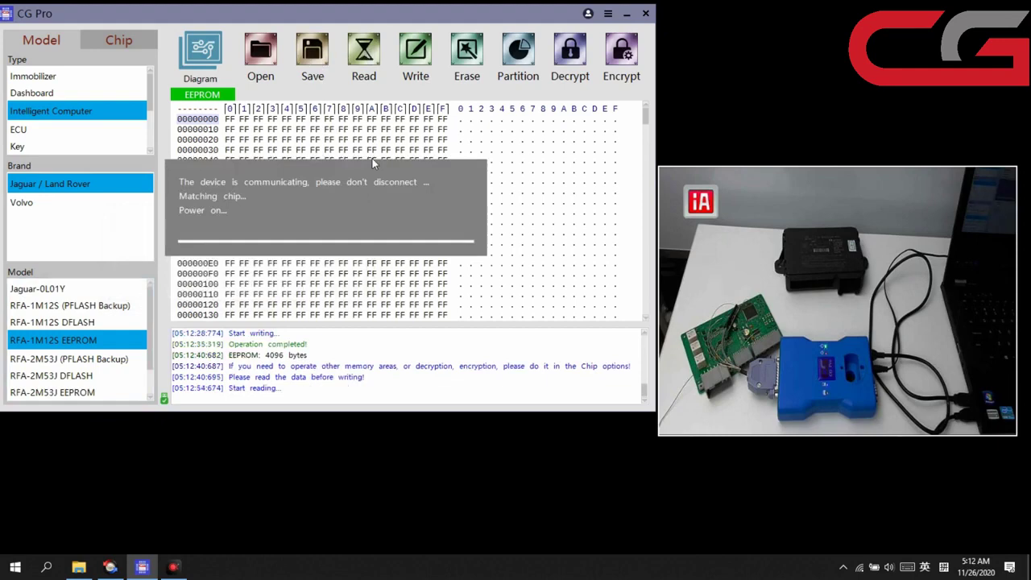
pyautogui.click(531, 320)
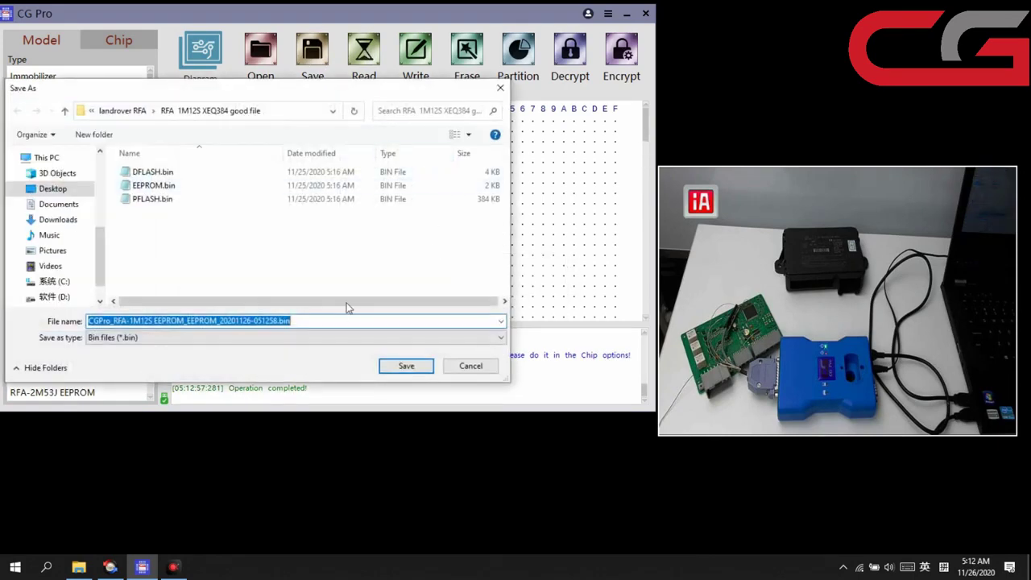
pyautogui.click(123, 111)
pyautogui.click(165, 174)
pyautogui.doubleClick(165, 174)
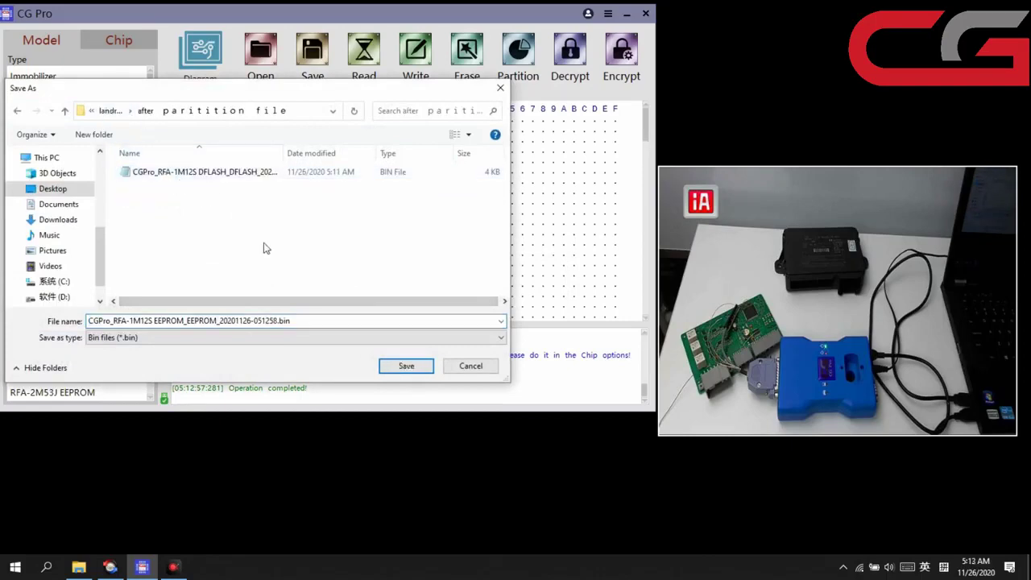
pyautogui.click(405, 365)
pyautogui.click(545, 322)
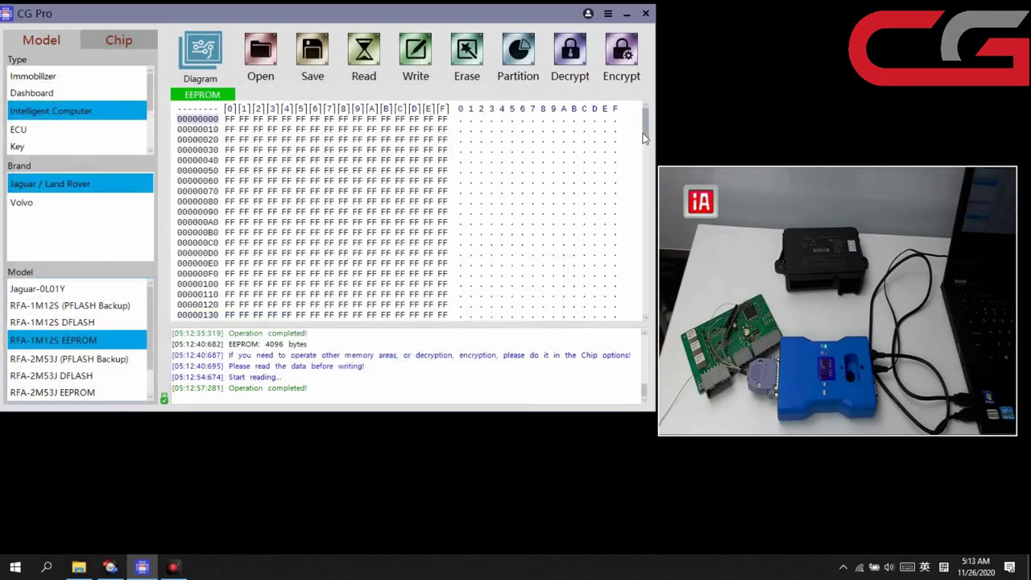
# - Open EEPROM.bin from the "RFA 1M12S XEQ384 good file" folder inside landrover RFA
pyautogui.moveTo(647, 137); pyautogui.dragTo(400, 135)
pyautogui.click(271, 61)
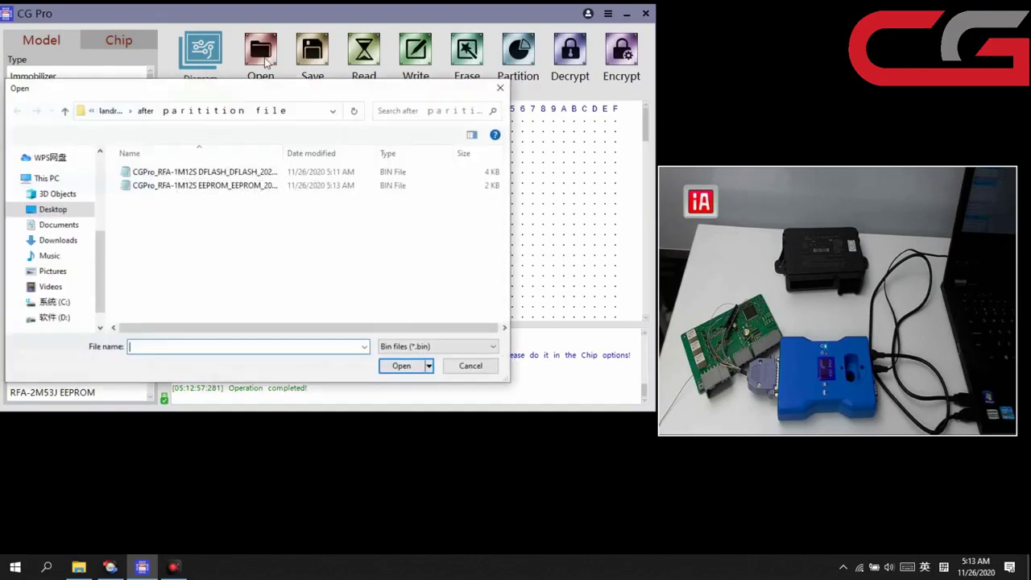
pyautogui.click(111, 105)
pyautogui.doubleClick(182, 199)
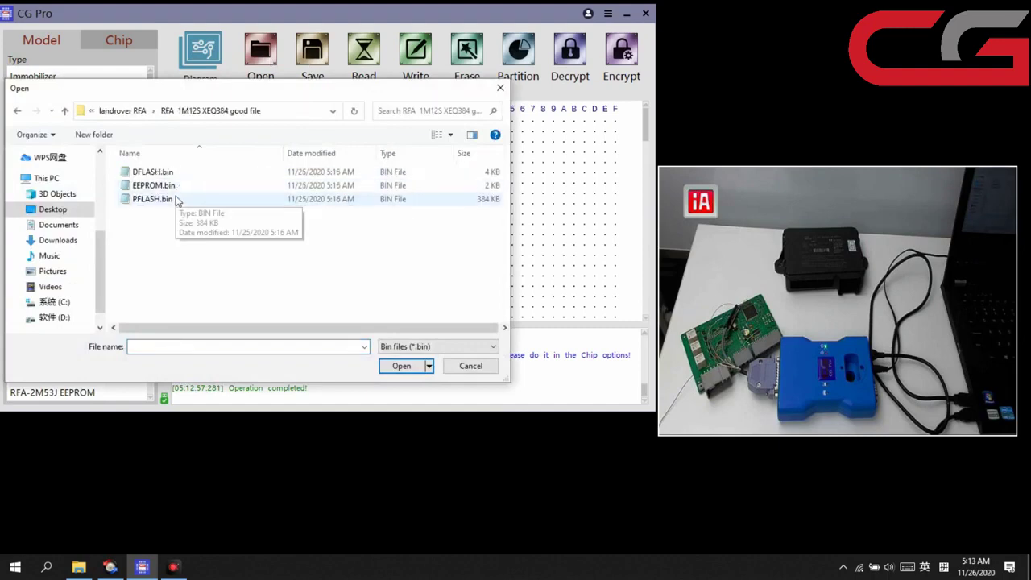
pyautogui.click(172, 186)
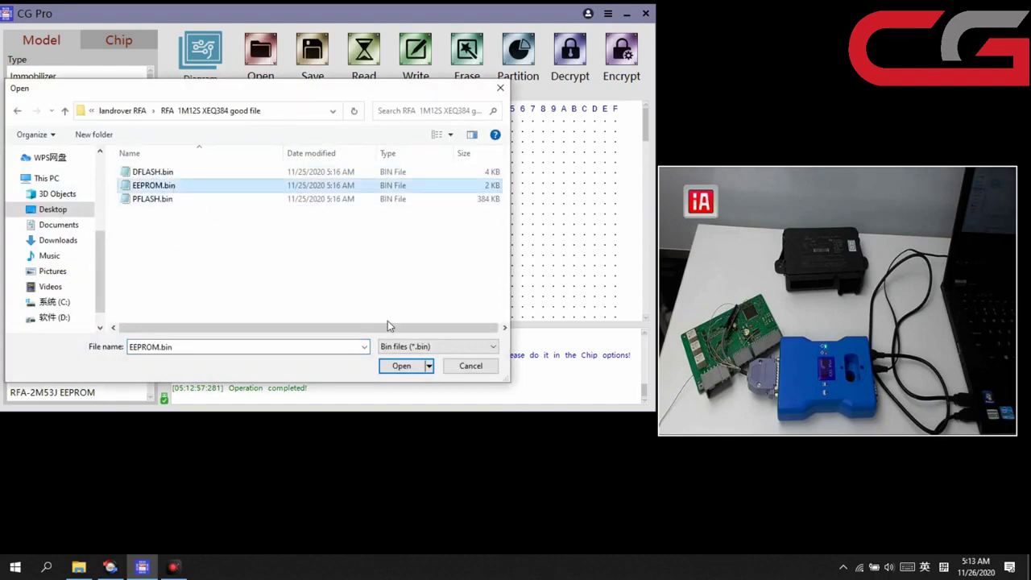
pyautogui.click(400, 365)
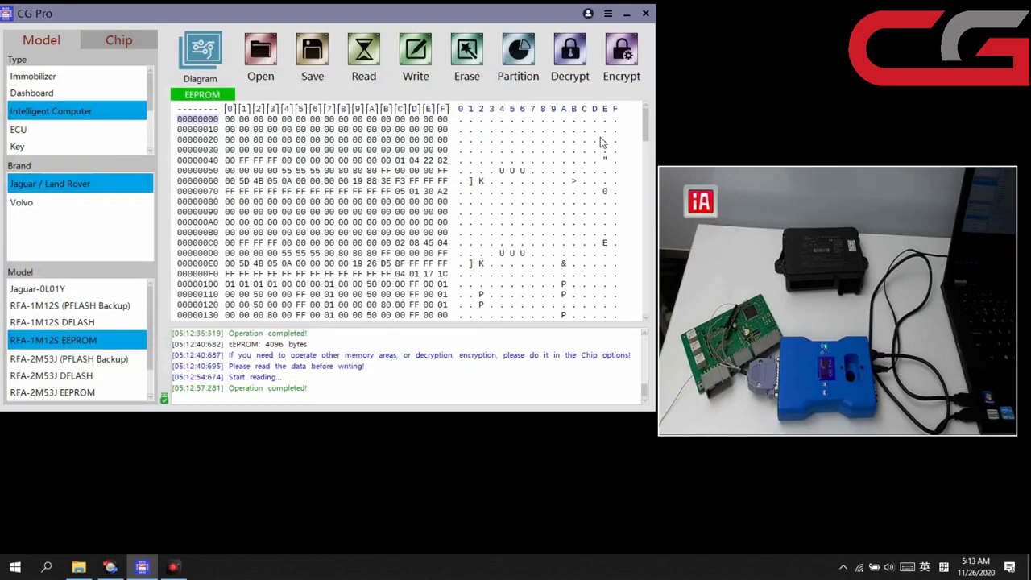
# - Write the opened good EEPROM data to the module
pyautogui.moveTo(647, 126); pyautogui.dragTo(649, 151)
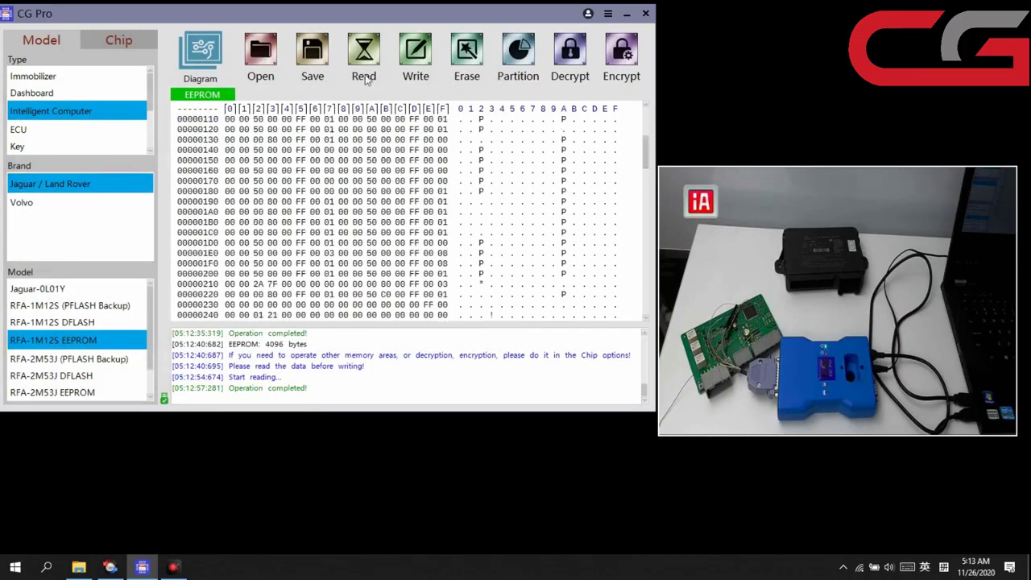
pyautogui.click(416, 56)
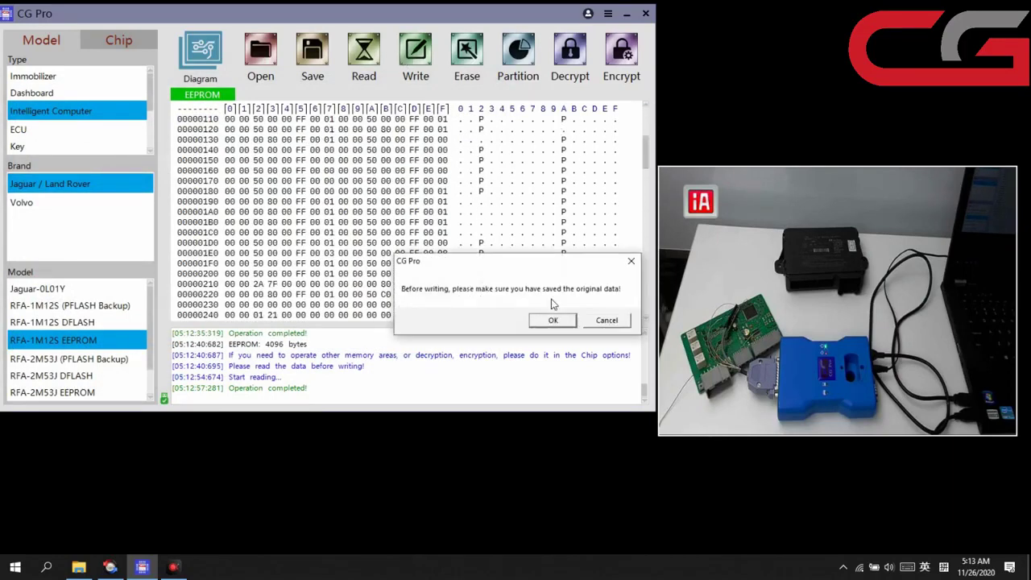
pyautogui.moveTo(554, 303); pyautogui.dragTo(303, 271)
pyautogui.click(303, 272)
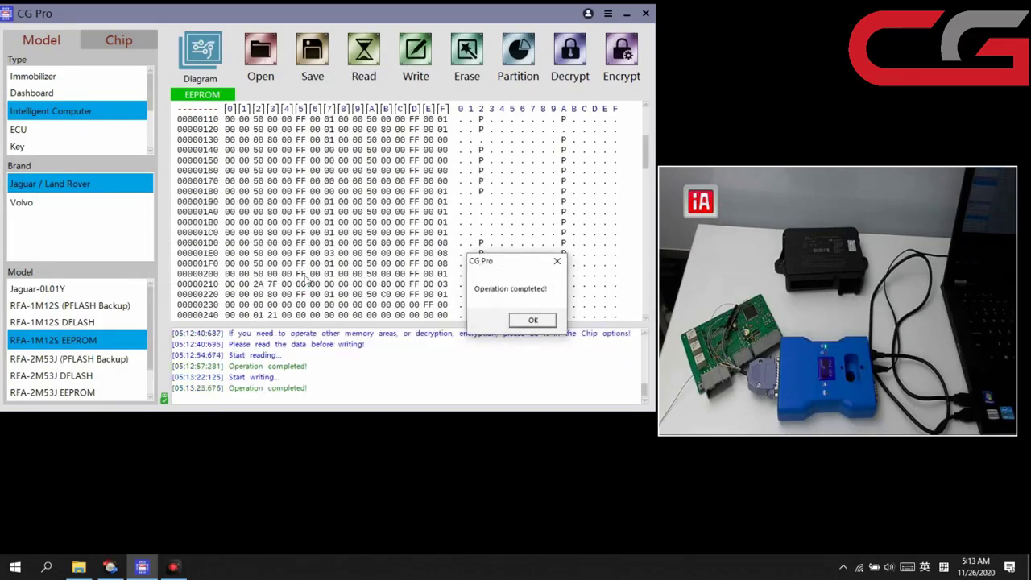
pyautogui.click(532, 321)
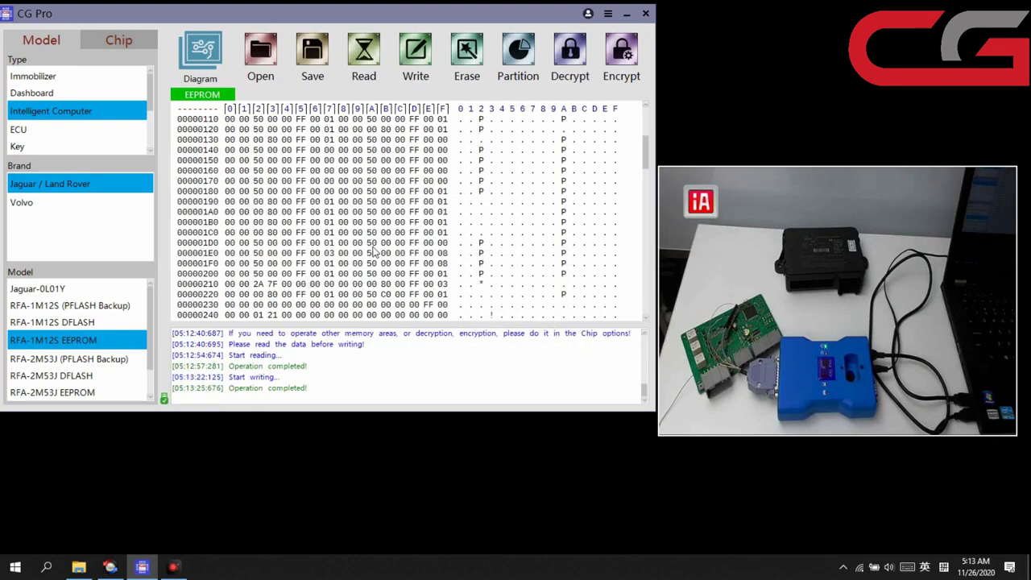
pyautogui.click(371, 246)
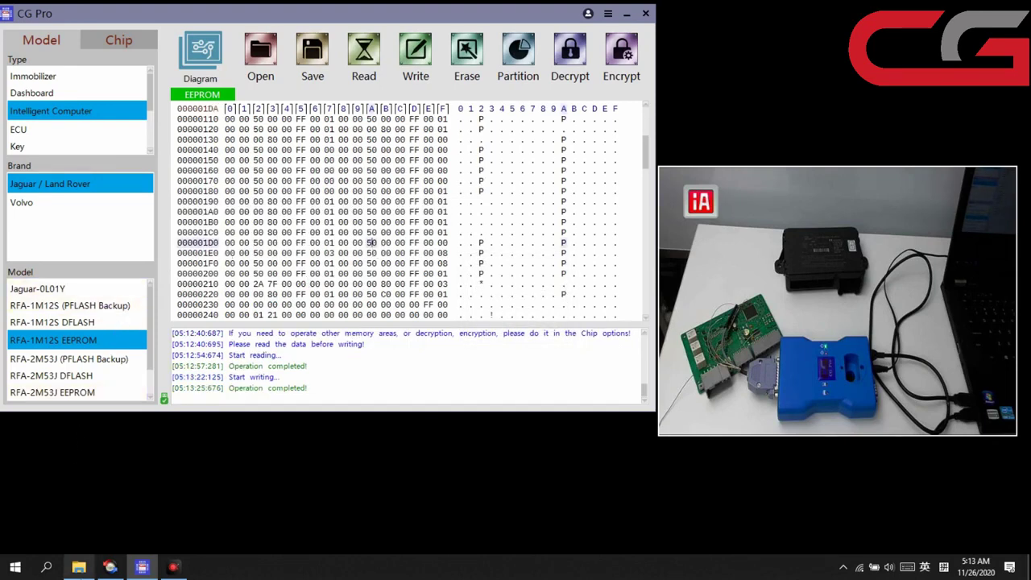
# - Review in File Explorer the files of the "original RFA file" and "RFA 1M12S XEQ384 good file" folders inside landrover RFA
pyautogui.moveTo(79, 567)
pyautogui.click(88, 499)
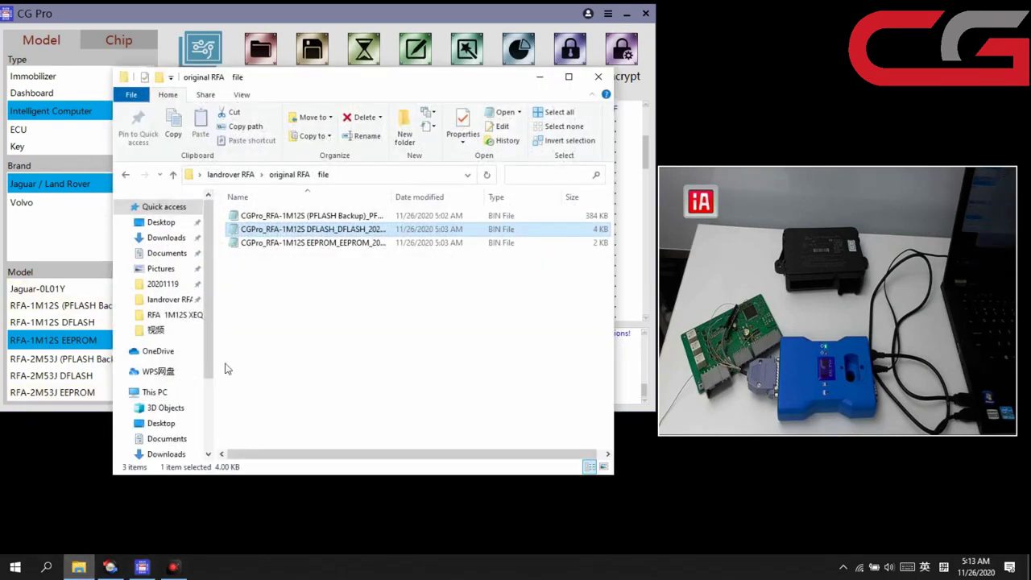
pyautogui.click(245, 179)
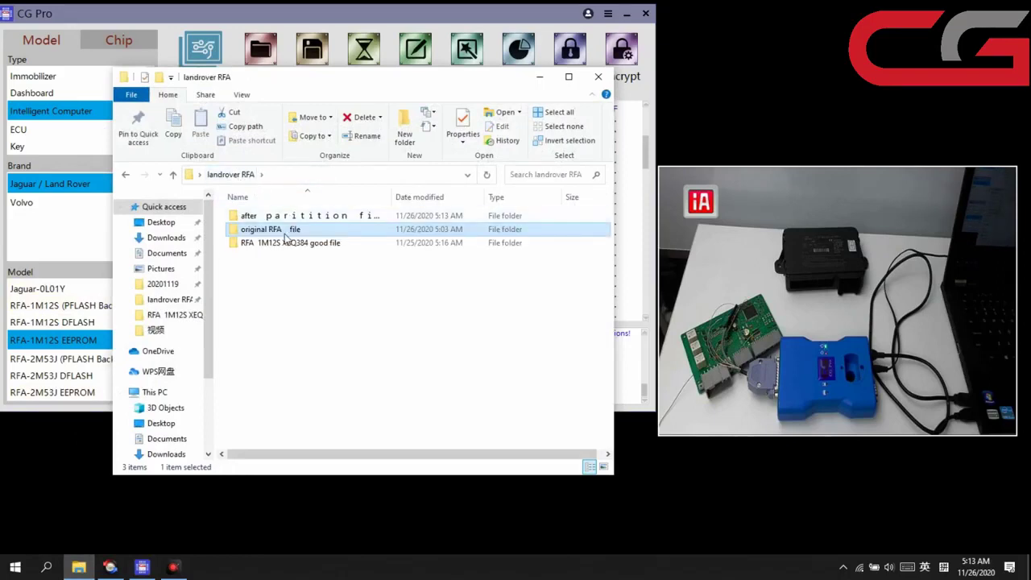
pyautogui.doubleClick(286, 231)
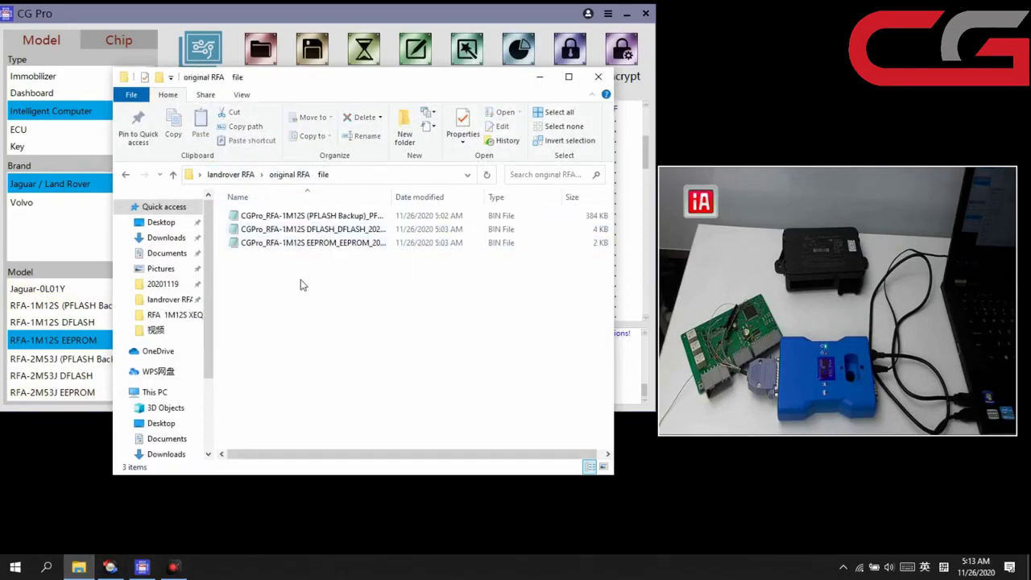
pyautogui.moveTo(298, 282); pyautogui.dragTo(296, 211)
pyautogui.click(248, 175)
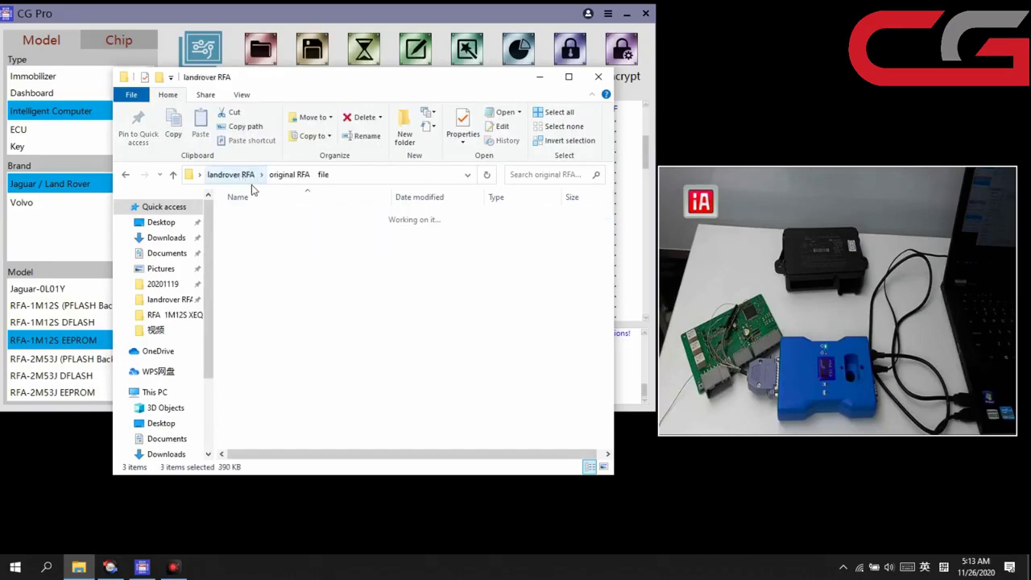
pyautogui.doubleClick(289, 245)
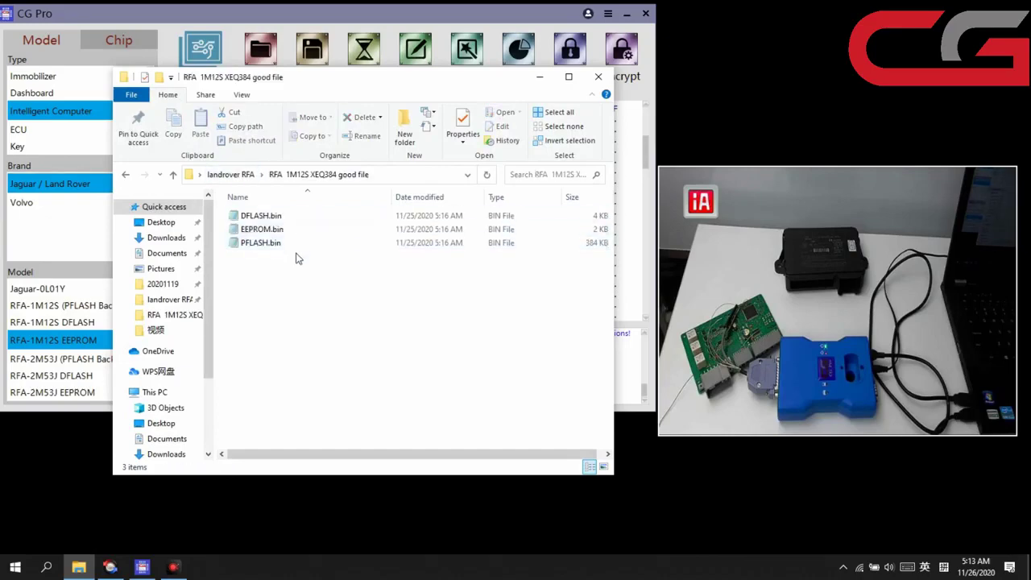
pyautogui.click(540, 76)
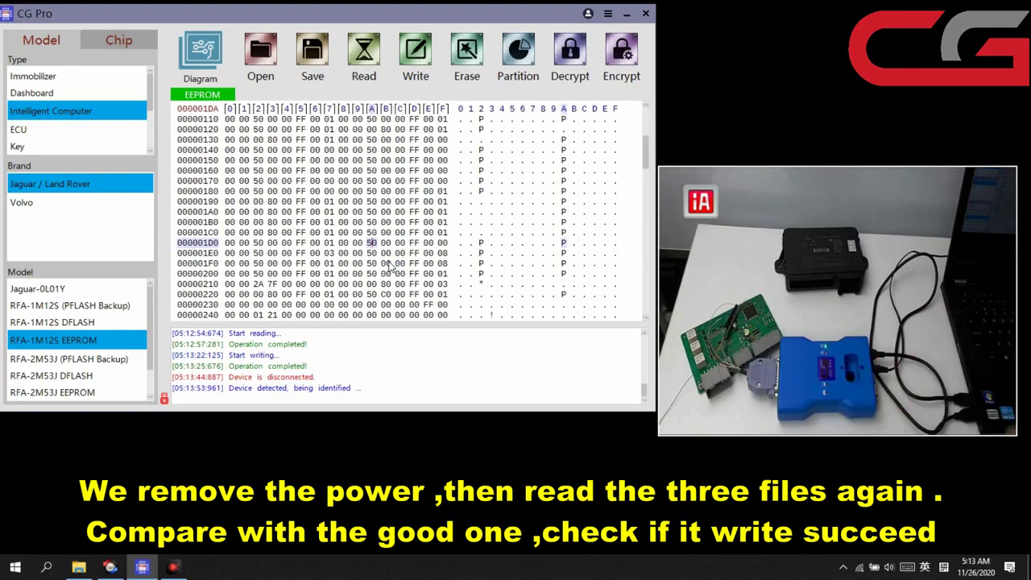
# - Switch to the RFA-1M12S (PFLASH Backup) model and read the PFLASH data from the module again
pyautogui.click(103, 310)
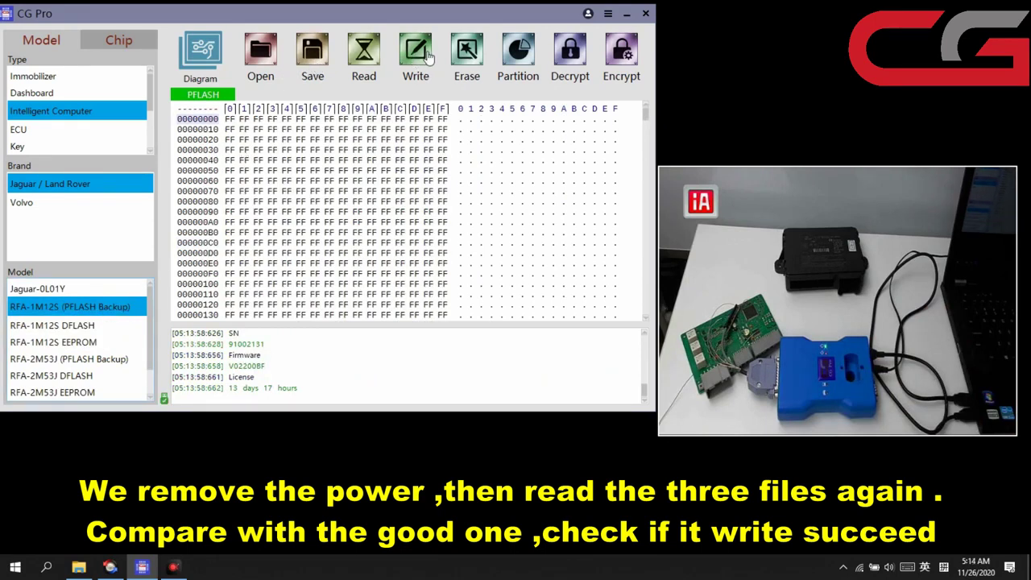
pyautogui.click(374, 54)
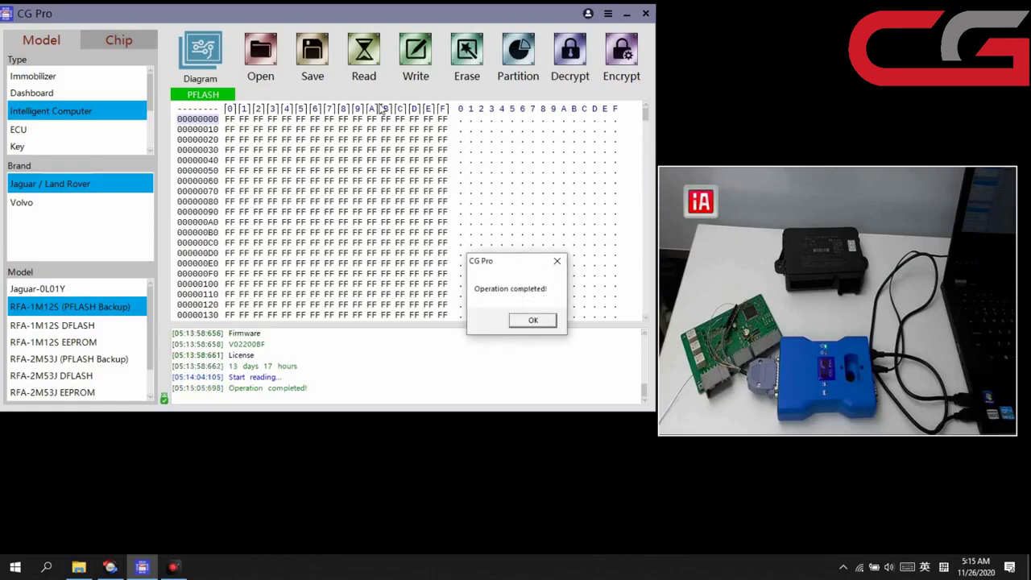
pyautogui.click(532, 320)
# - Create a folder named "New RFA data" inside landrover RFA while saving the PFLASH read
pyautogui.click(136, 116)
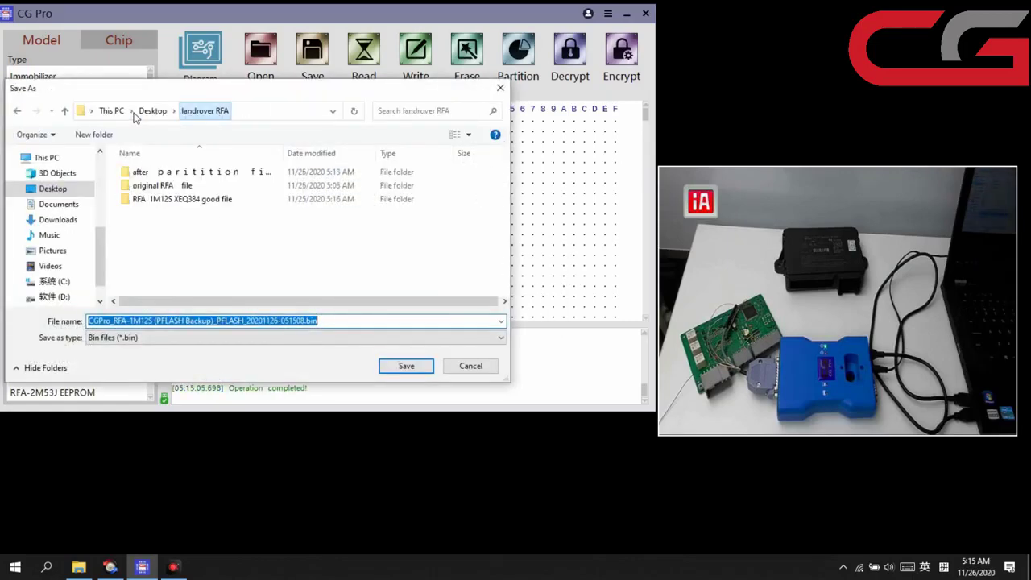
pyautogui.click(95, 137)
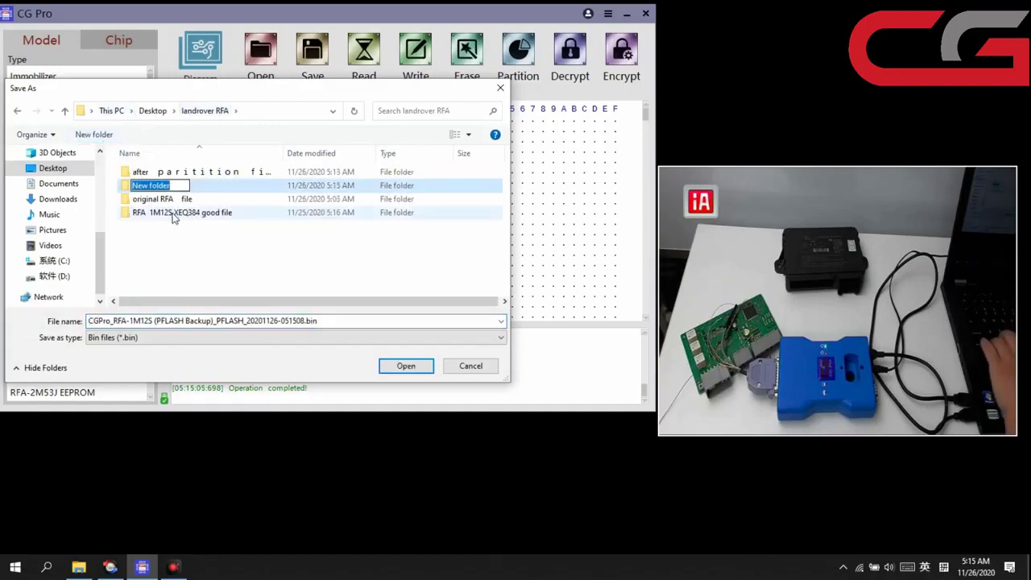
pyautogui.write('New')
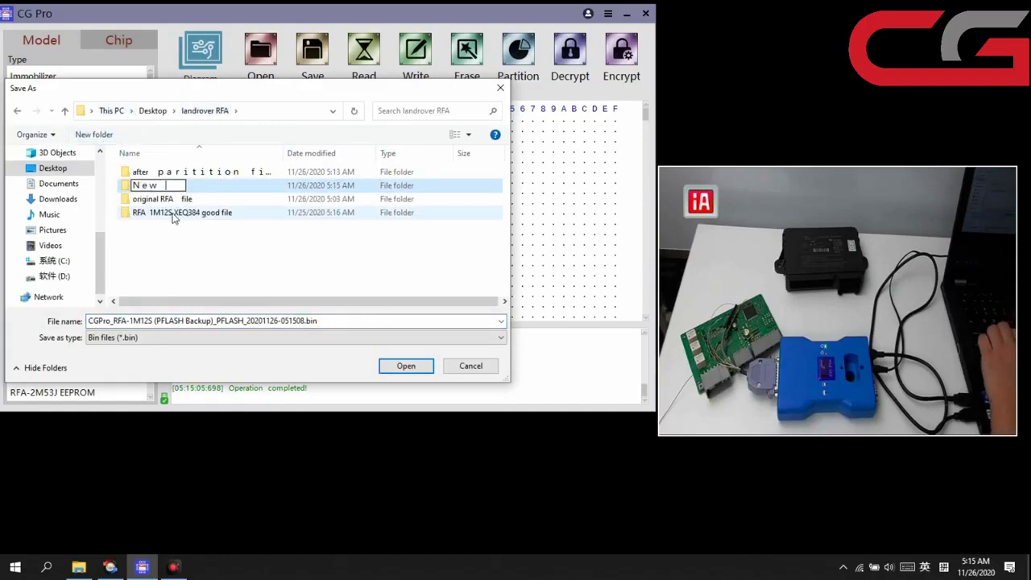
pyautogui.write(' RFA')
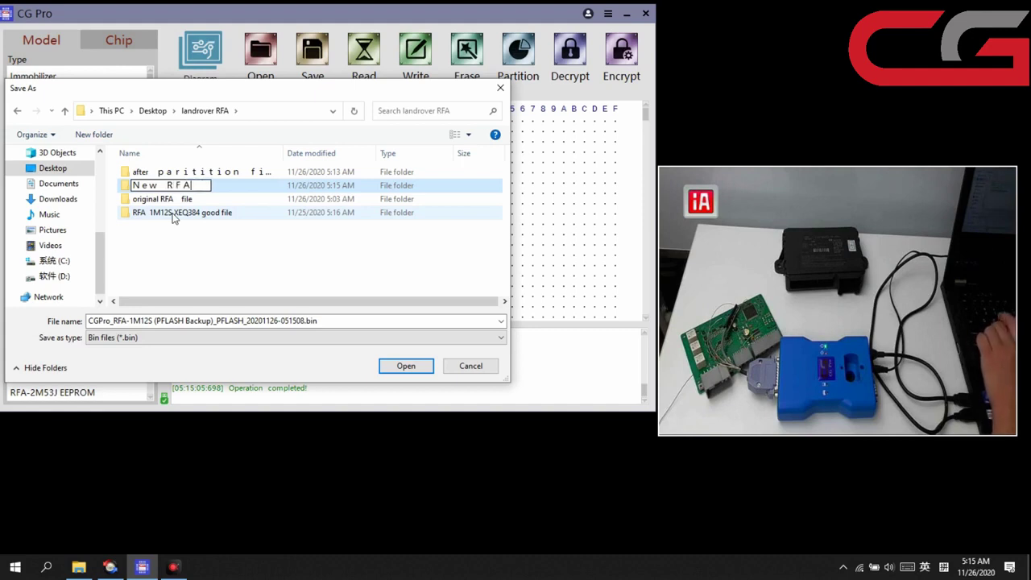
pyautogui.write(' daat')
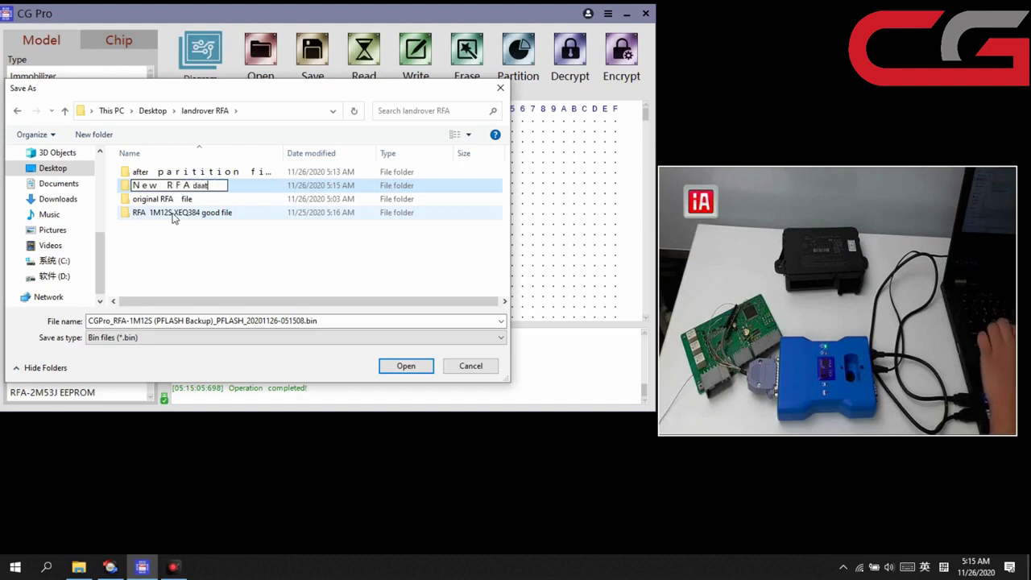
pyautogui.press('BackSpace')
pyautogui.press('BackSpace')
pyautogui.write('ta')
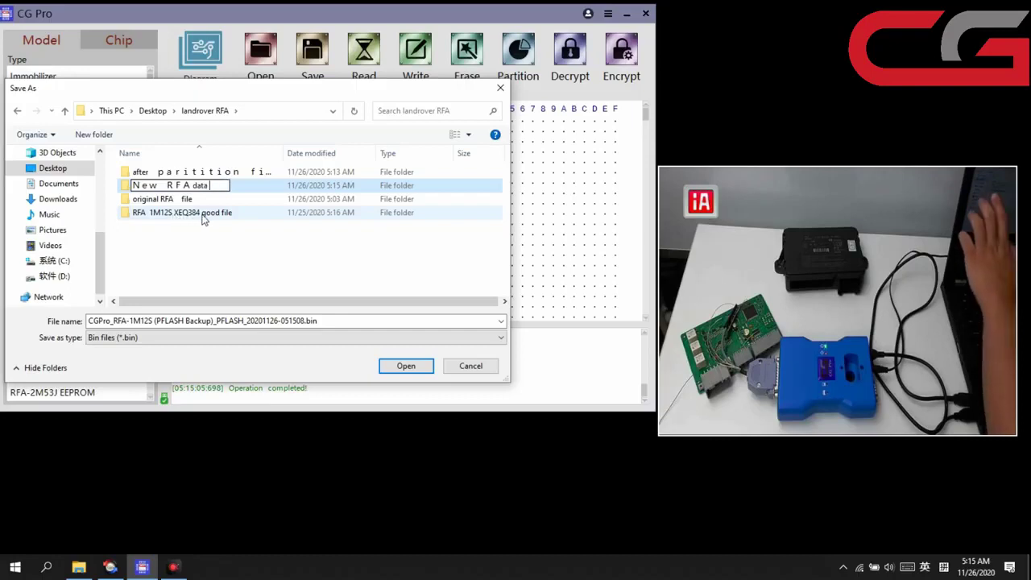
pyautogui.press('Return')
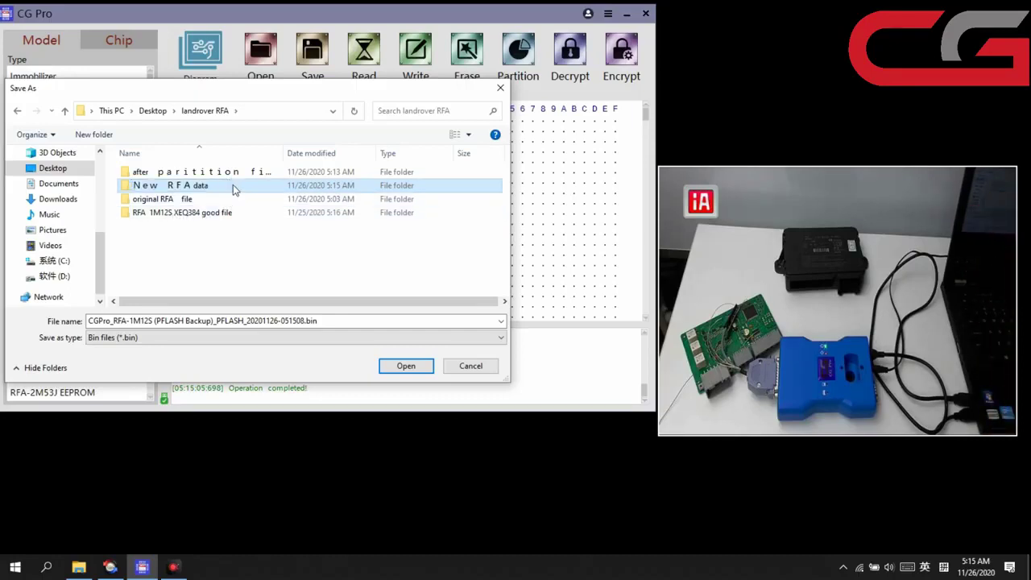
# - Save the PFLASH data read from the module in the New RFA data folder under the suggested file name
pyautogui.doubleClick(232, 184)
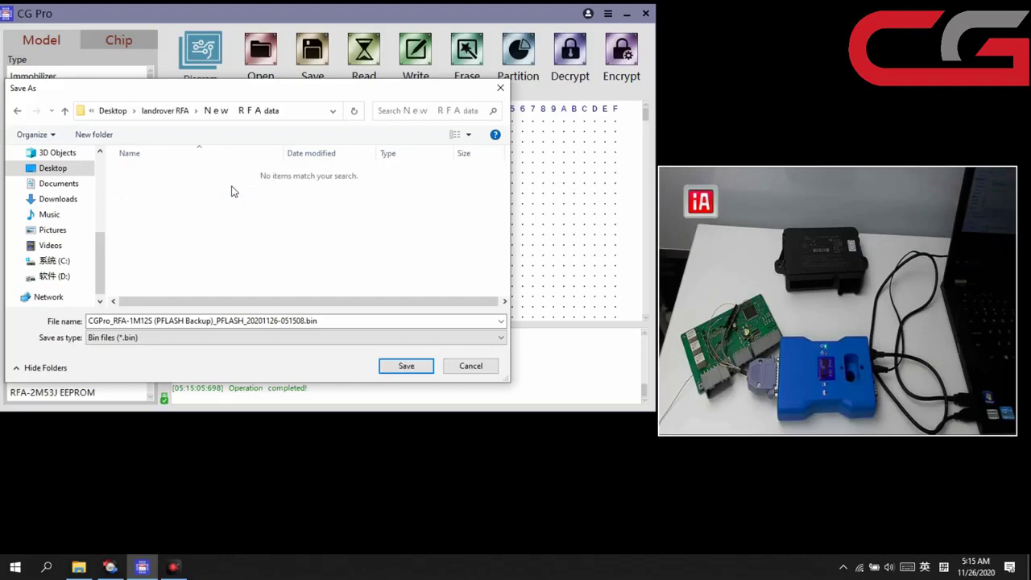
pyautogui.click(406, 366)
pyautogui.click(527, 322)
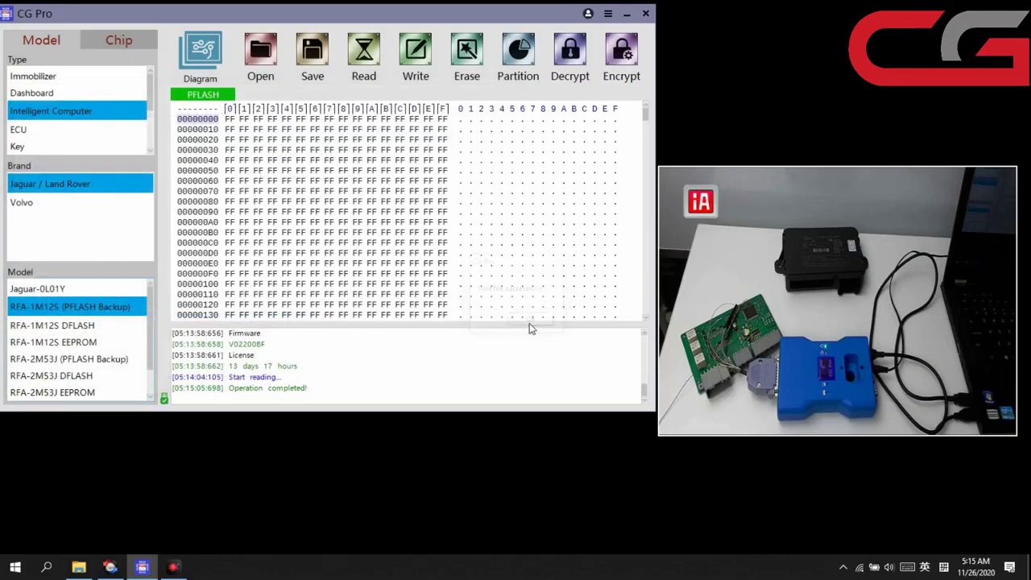
# - Read the DFLASH data with the RFA-1M12S DFLASH model and save it in the New RFA data folder
pyautogui.click(96, 323)
pyautogui.click(357, 64)
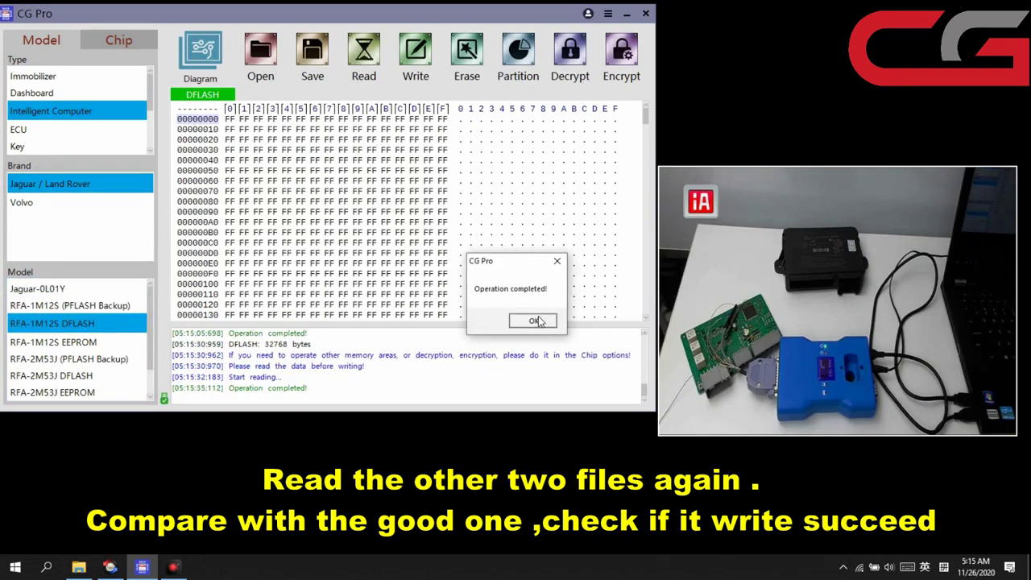
pyautogui.click(534, 321)
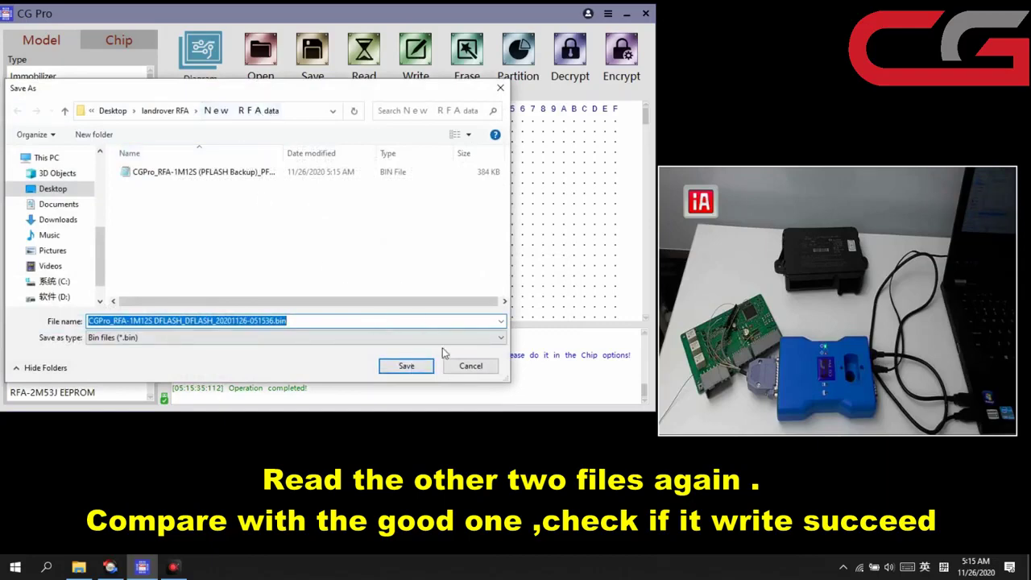
pyautogui.click(421, 366)
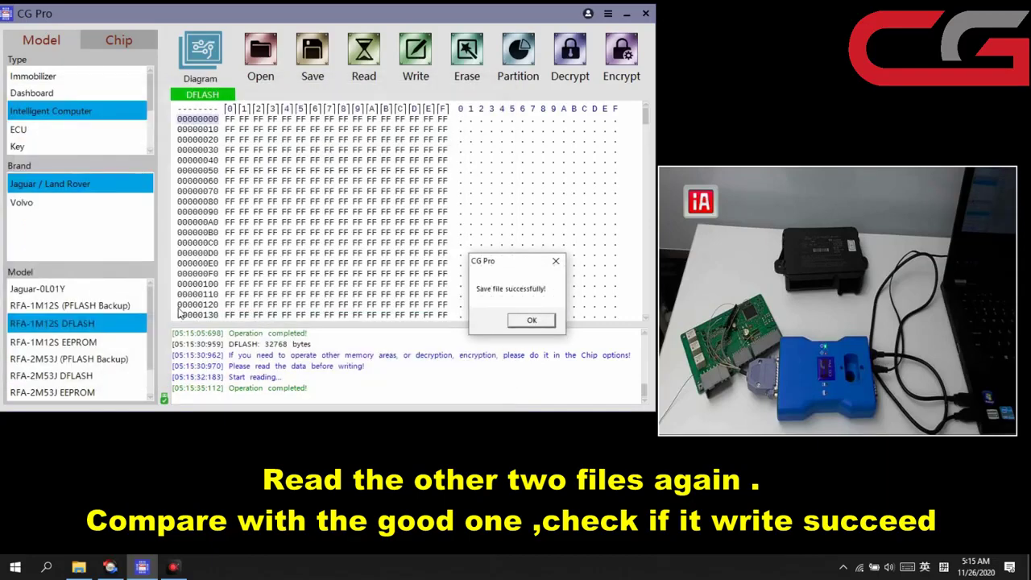
pyautogui.click(544, 321)
# - Read the EEPROM data with the RFA-1M12S EEPROM model and save it in the New RFA data folder
pyautogui.click(131, 340)
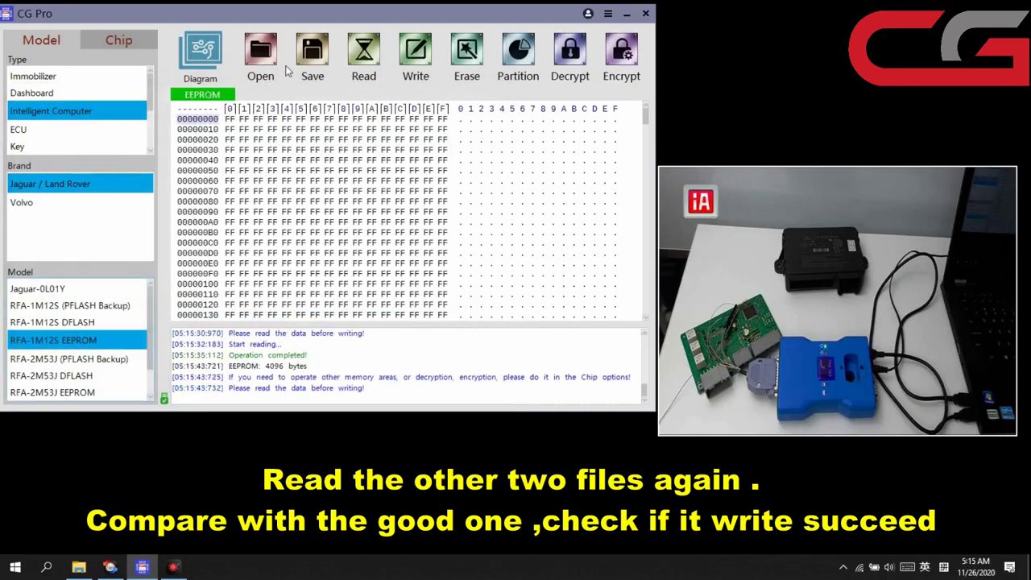
pyautogui.click(355, 58)
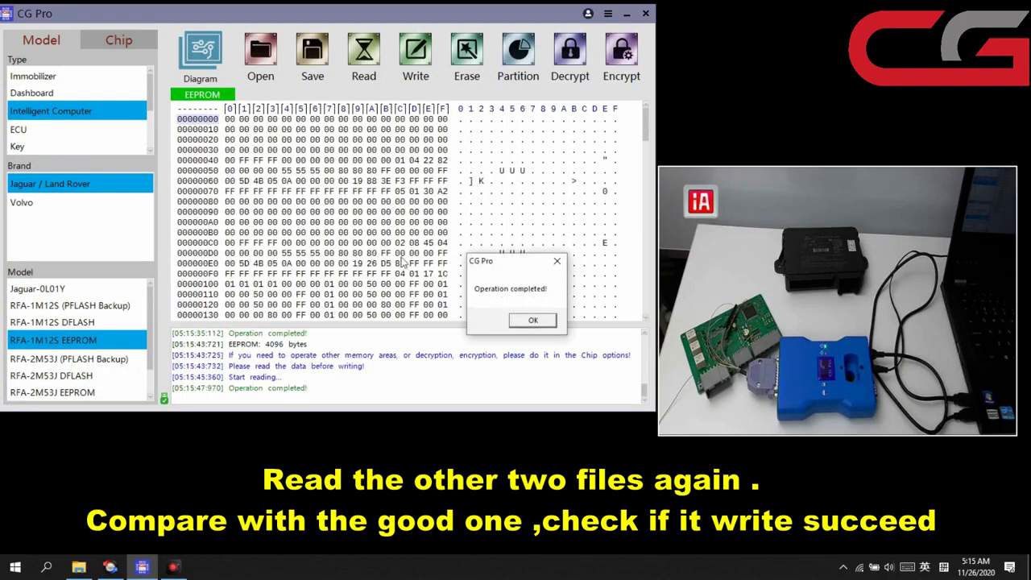
pyautogui.click(534, 320)
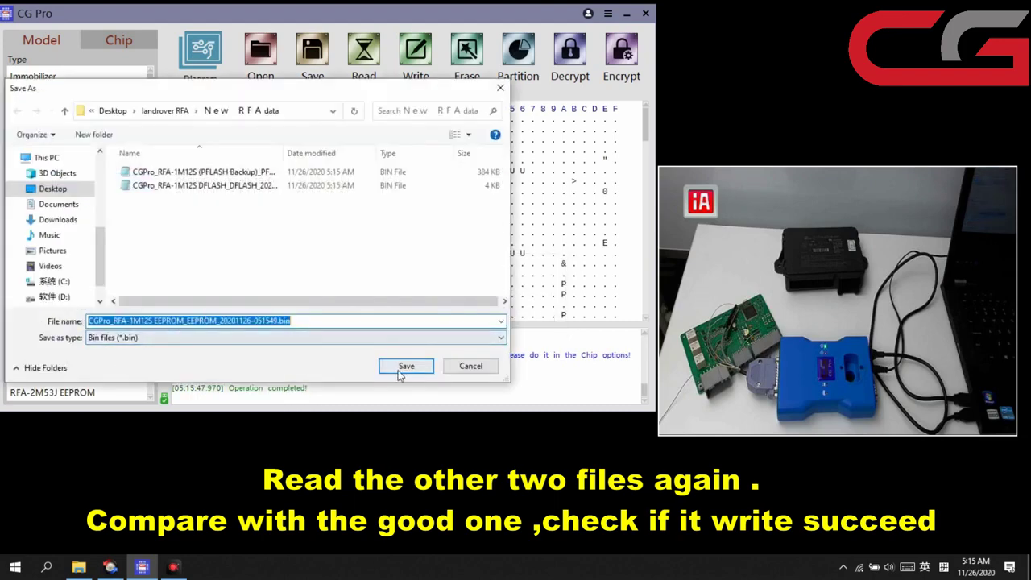
pyautogui.click(403, 366)
pyautogui.click(532, 321)
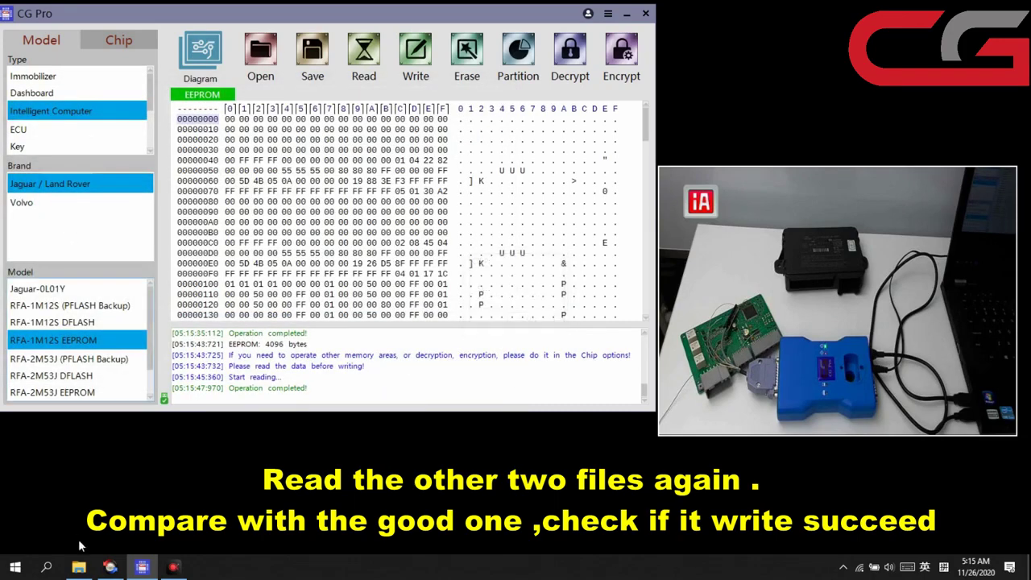
# - Switch to File Explorer and open the New RFA data folder inside landrover RFA
pyautogui.moveTo(78, 567)
pyautogui.click(89, 509)
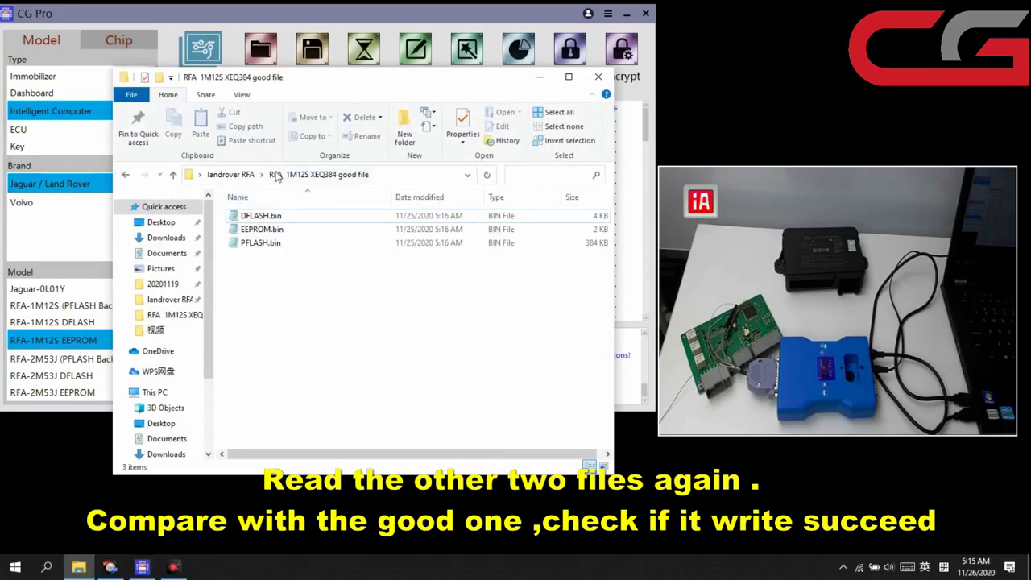
pyautogui.click(234, 177)
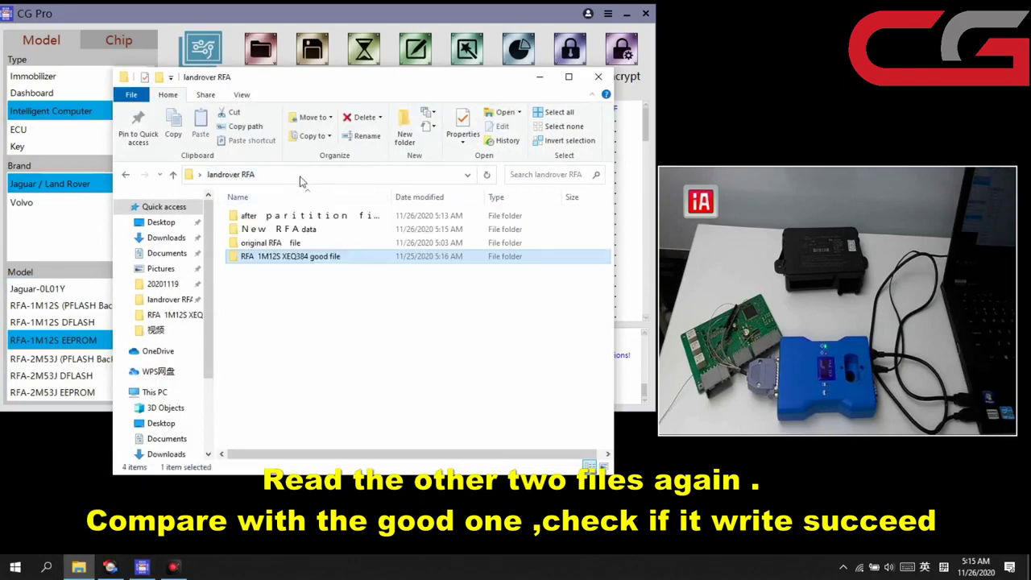
pyautogui.moveTo(364, 86); pyautogui.dragTo(307, 82)
pyautogui.doubleClick(293, 211)
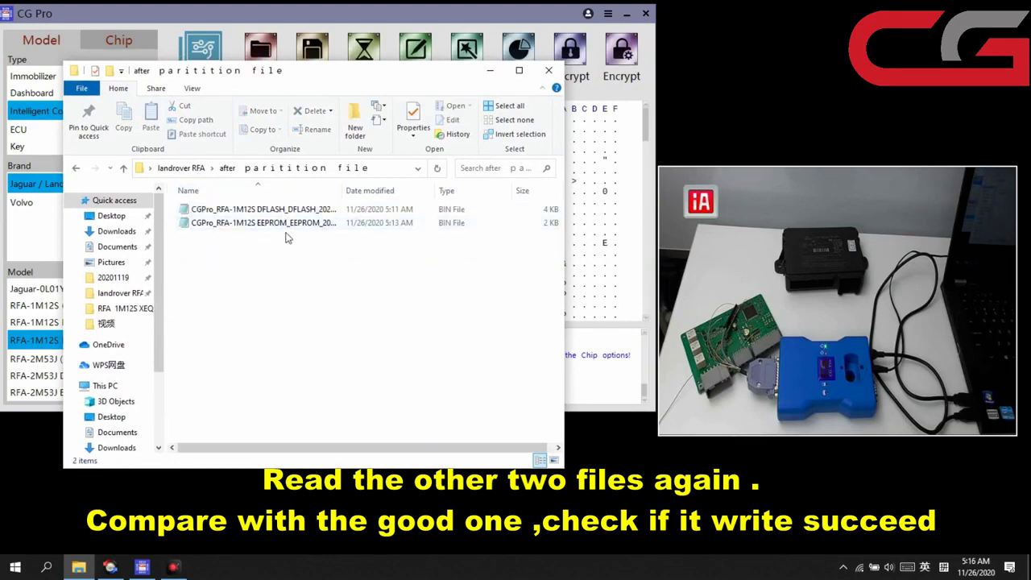
pyautogui.click(201, 169)
pyautogui.doubleClick(226, 223)
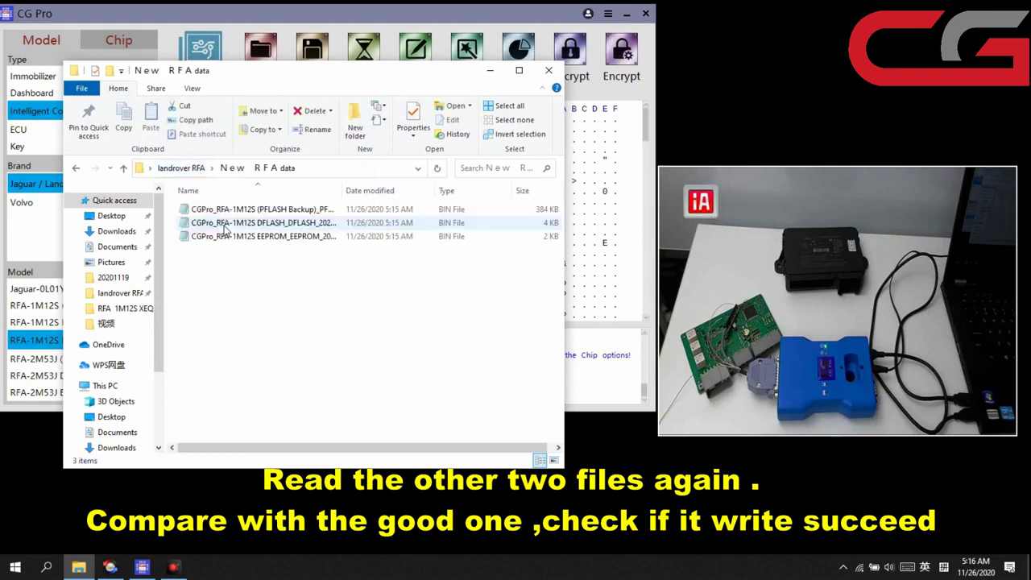
# - Switch to Beyond Compare and load the newly read PFLASH file as the first file of the hex comparison
pyautogui.click(110, 567)
pyautogui.moveTo(422, 102); pyautogui.dragTo(438, 337)
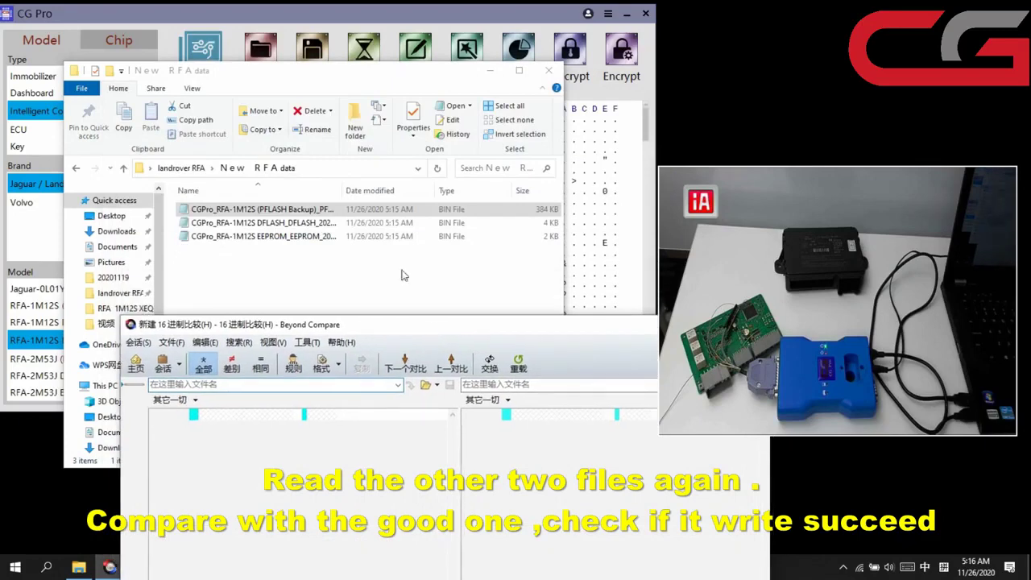
pyautogui.click(331, 211)
pyautogui.moveTo(330, 211); pyautogui.dragTo(298, 451)
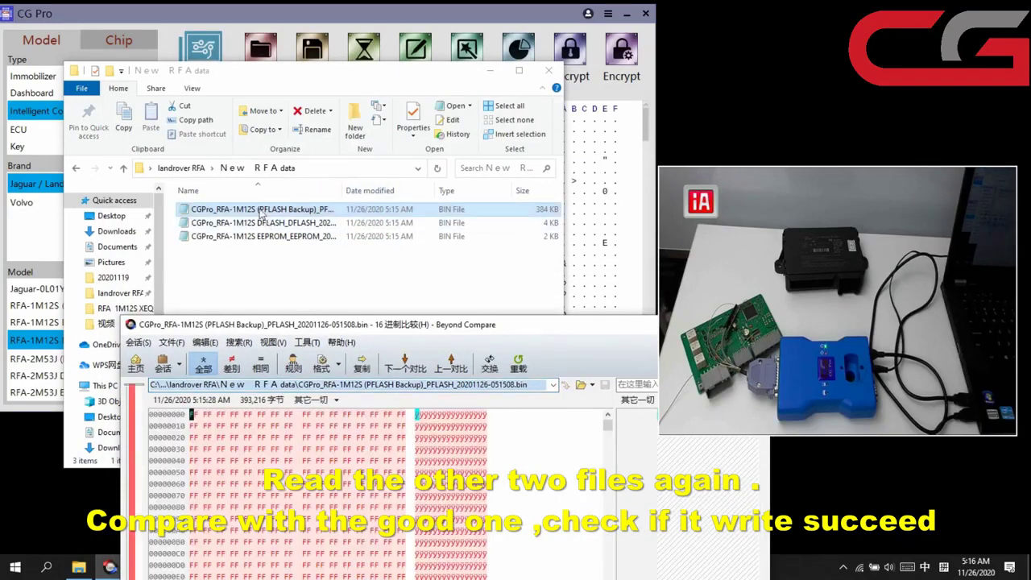
# - Load PFLASH.bin from the "RFA 1M12S XEQ384 good file" folder as the second file of the hex comparison
pyautogui.click(182, 171)
pyautogui.click(182, 169)
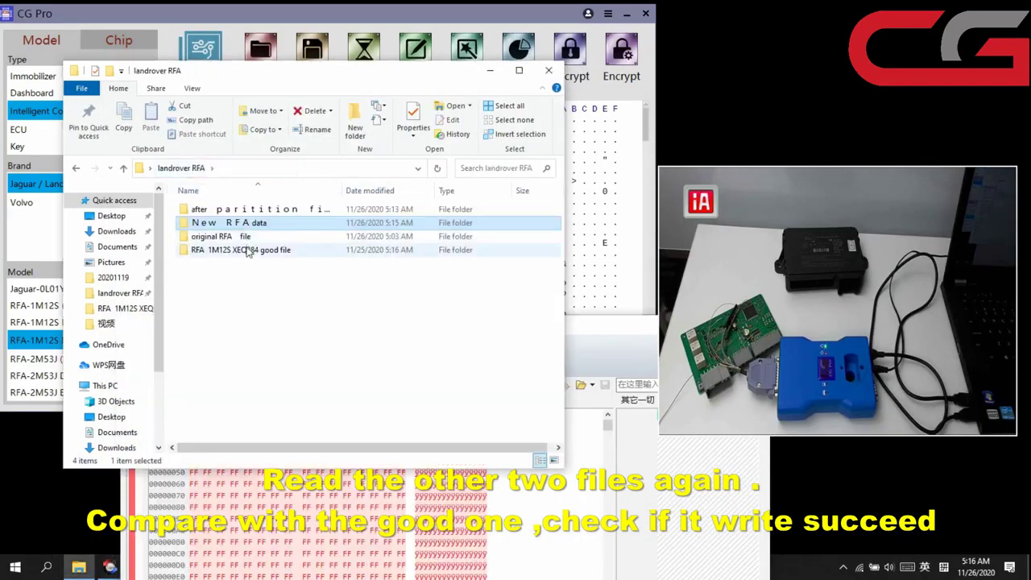
pyautogui.doubleClick(242, 250)
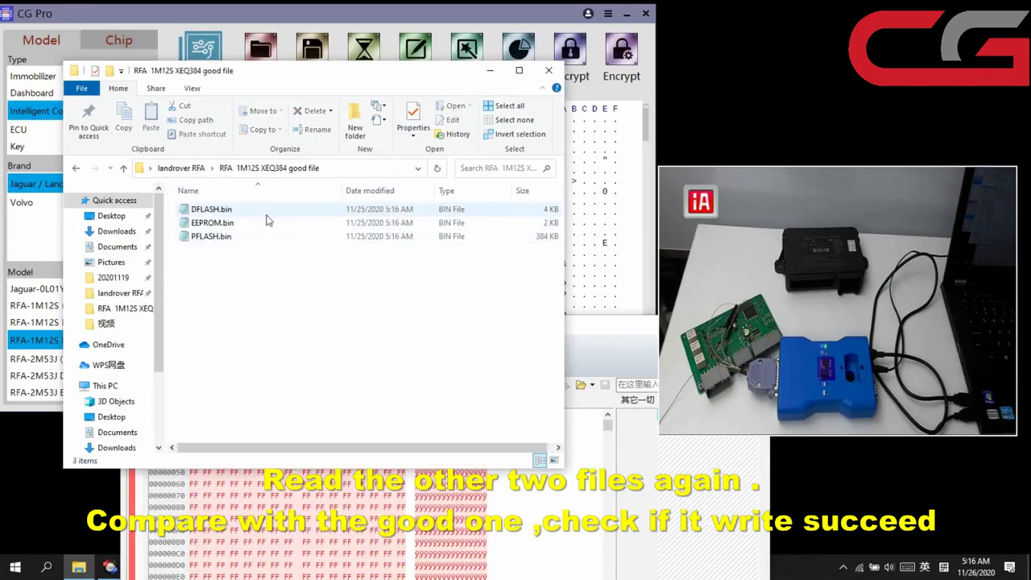
pyautogui.moveTo(266, 236); pyautogui.dragTo(617, 384)
# - Examine the enlarged hex comparison of the newly read PFLASH file against the good PFLASH.bin for differences
pyautogui.click(599, 326)
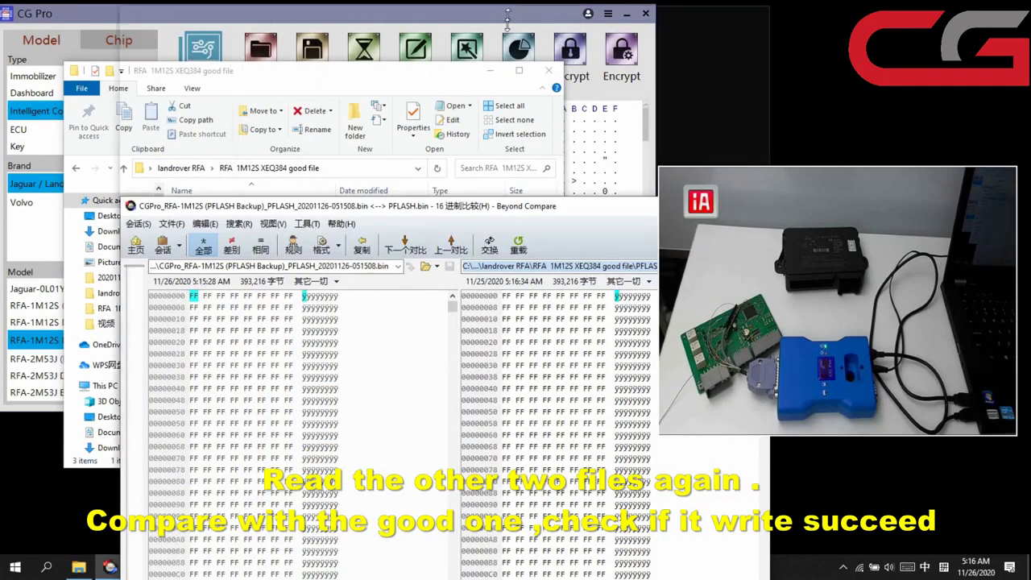
pyautogui.doubleClick(465, 207)
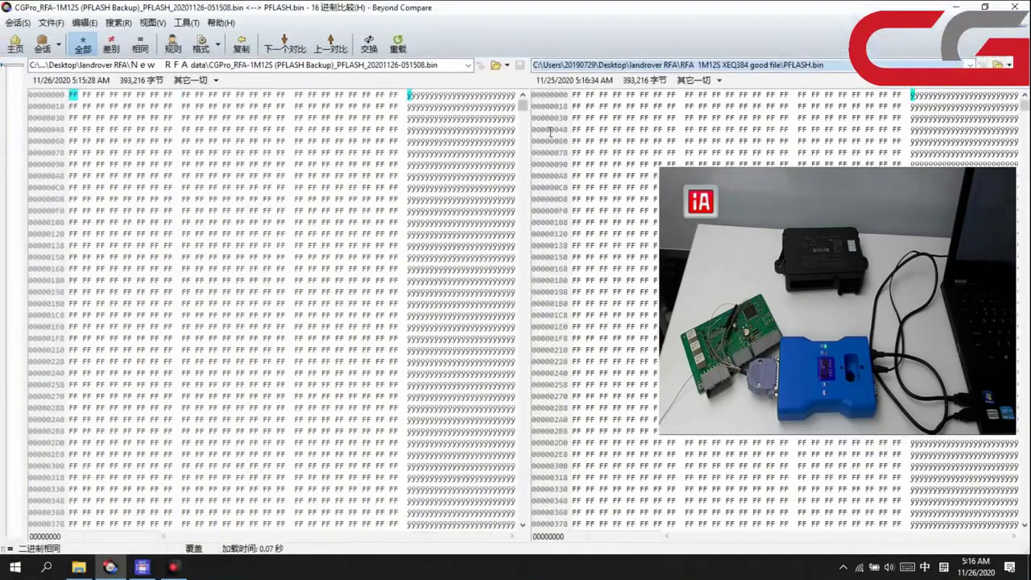
pyautogui.moveTo(522, 105); pyautogui.dragTo(559, 60)
pyautogui.click(985, 7)
pyautogui.moveTo(984, 6); pyautogui.dragTo(785, 332)
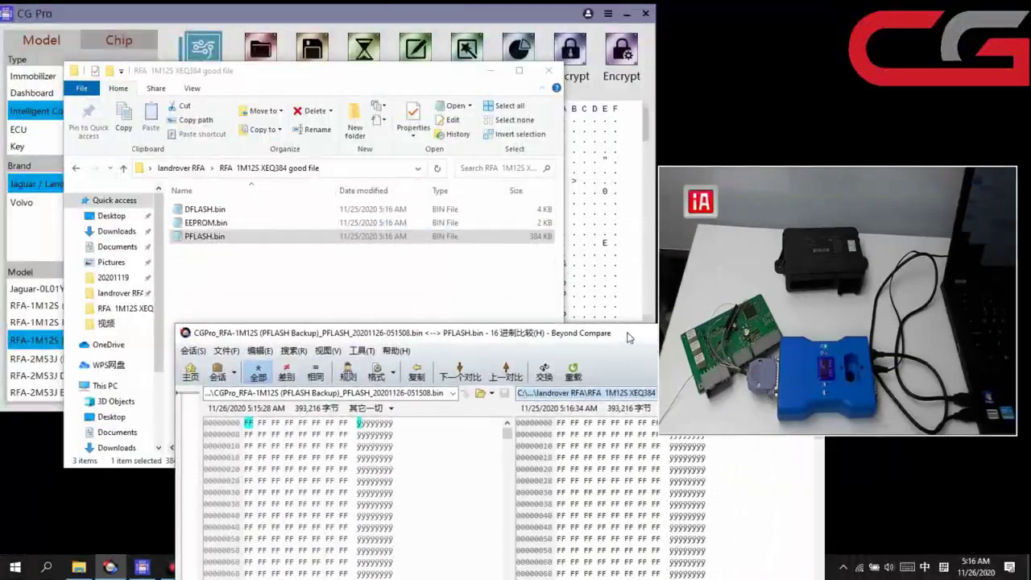
# - Compare the good EEPROM.bin with the newly read EEPROM file from New RFA data in the hex comparison
pyautogui.click(383, 224)
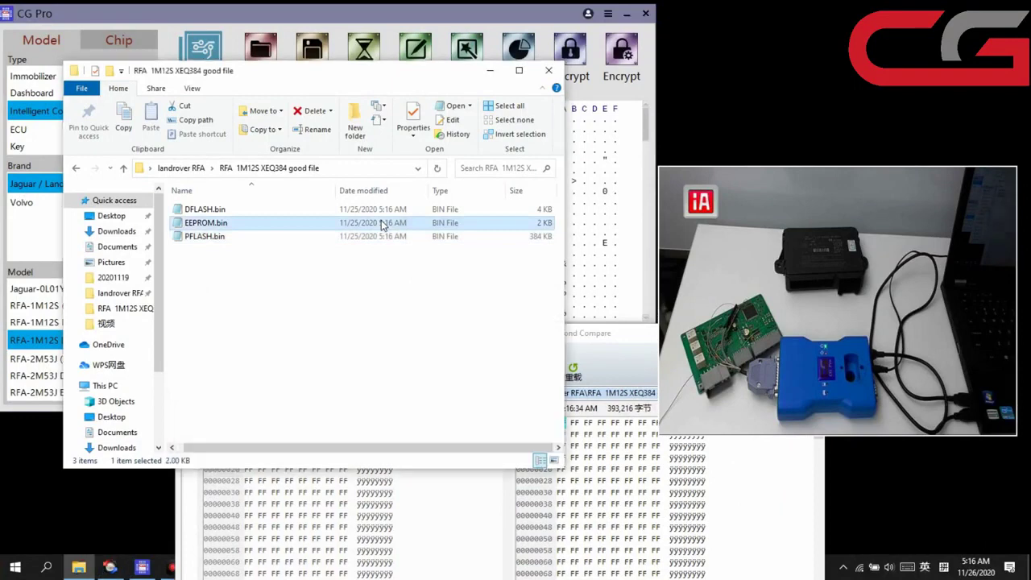
pyautogui.moveTo(383, 225); pyautogui.dragTo(619, 468)
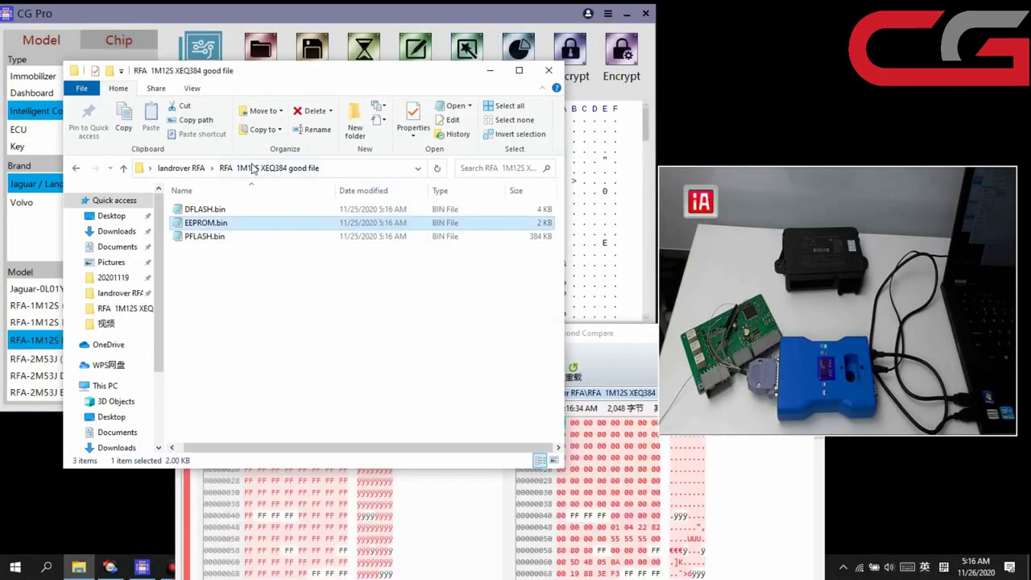
pyautogui.click(189, 167)
pyautogui.doubleClick(224, 223)
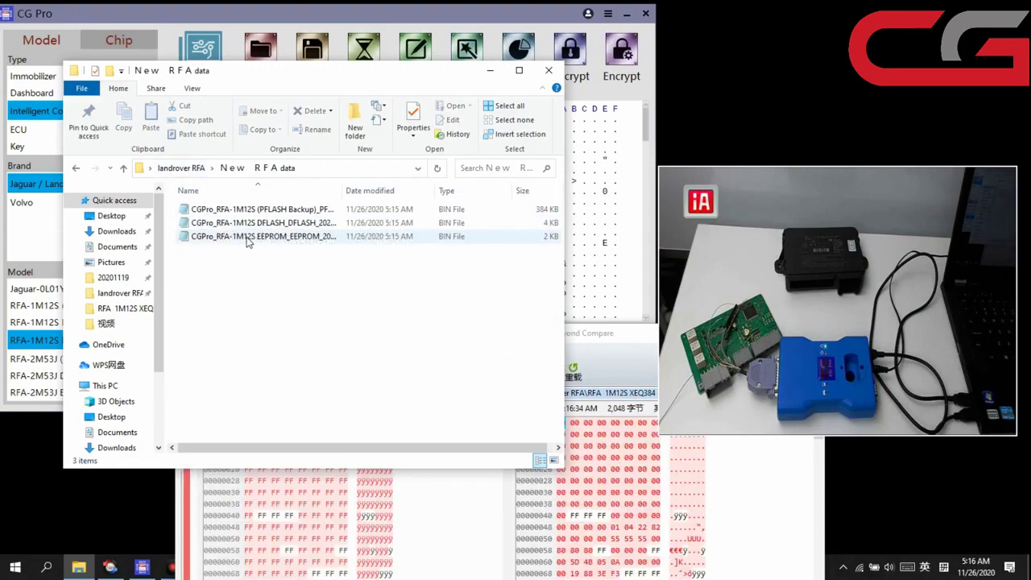
pyautogui.moveTo(259, 236); pyautogui.dragTo(359, 501)
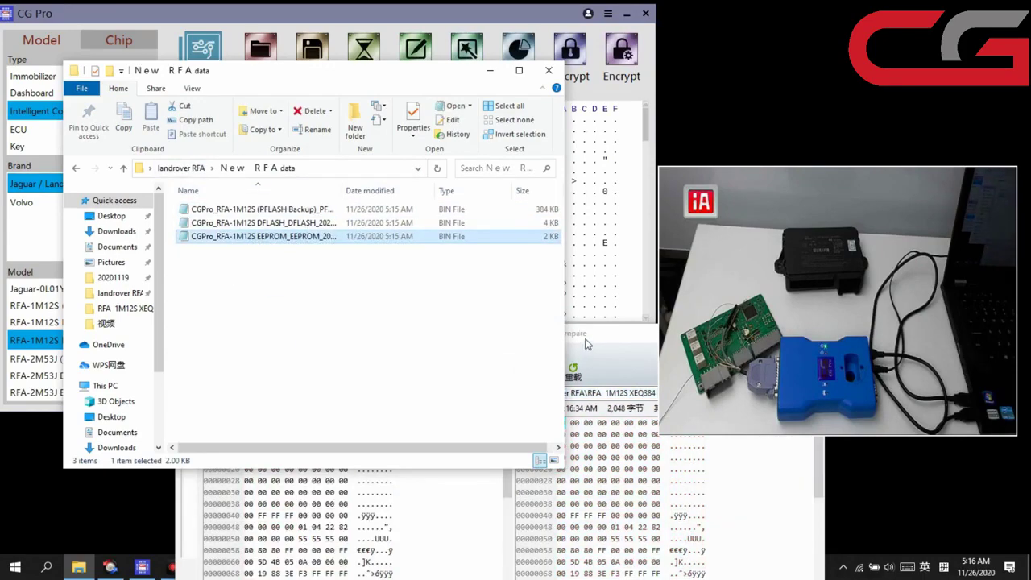
pyautogui.moveTo(585, 340); pyautogui.dragTo(505, 303)
# - Load the newly read DFLASH file from New RFA data as the first file of the hex comparison
pyautogui.click(194, 168)
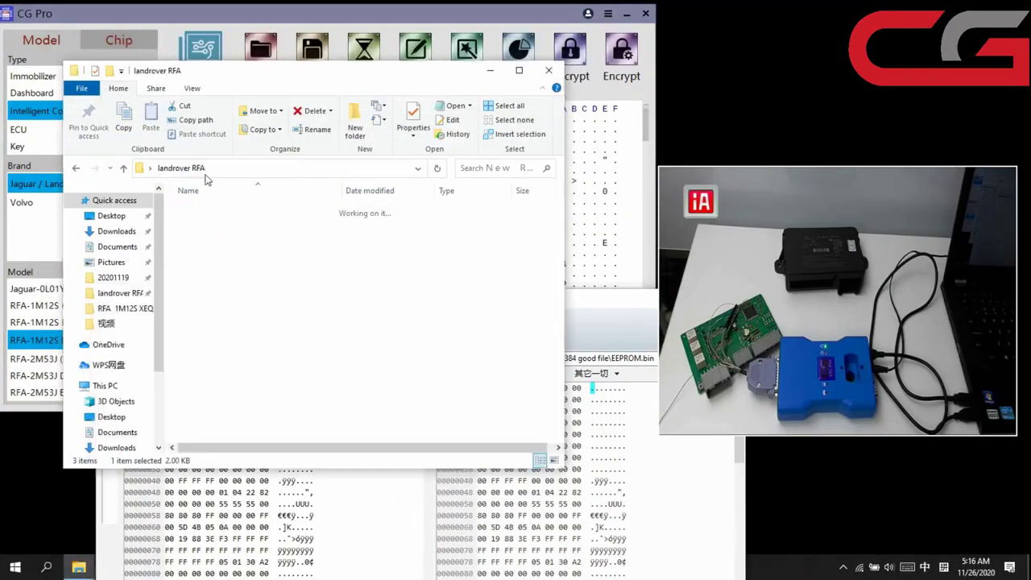
pyautogui.doubleClick(236, 224)
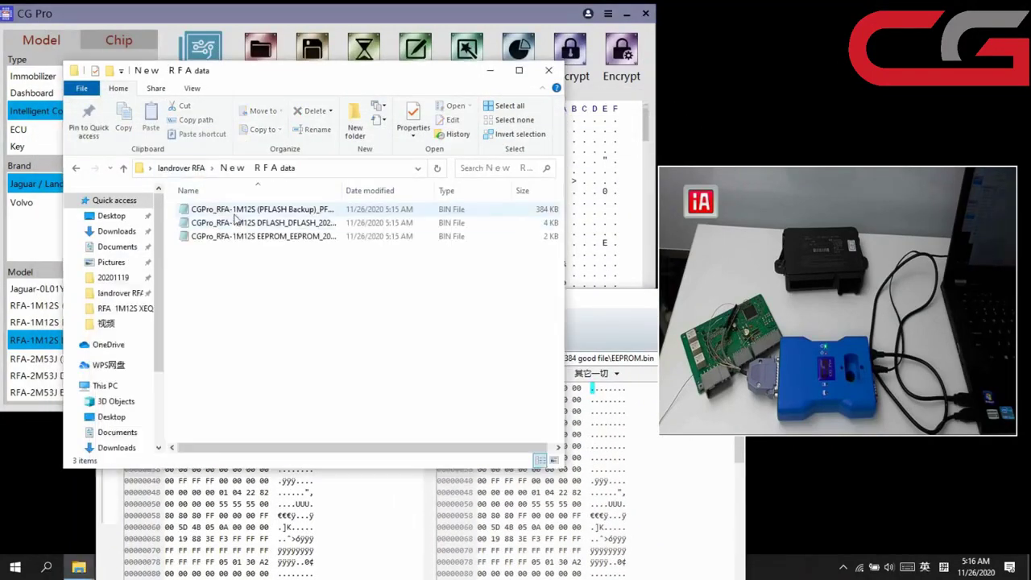
pyautogui.click(242, 211)
pyautogui.click(261, 235)
pyautogui.click(291, 225)
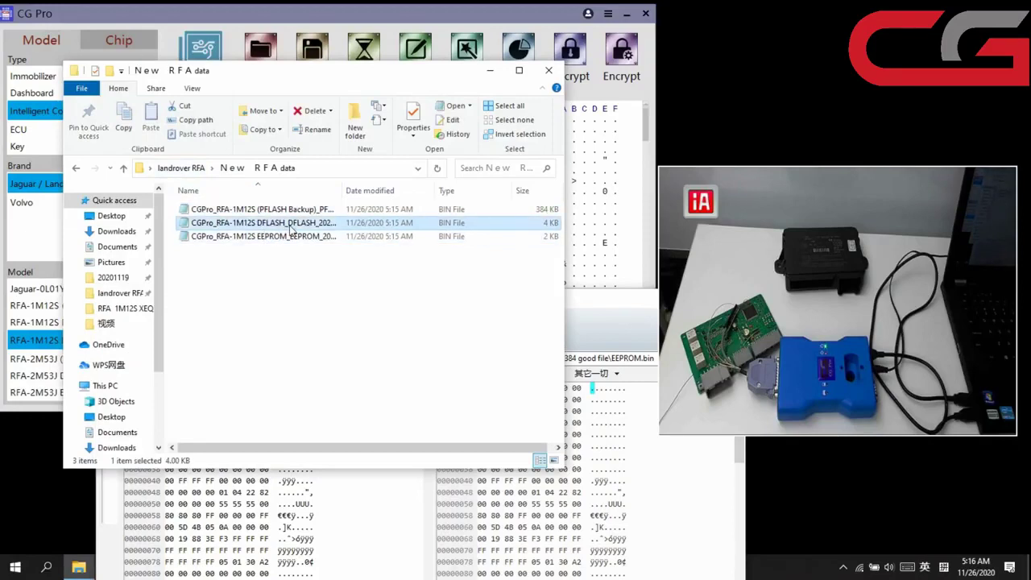
# - Load DFLASH.bin from the "RFA 1M12S XEQ384 good file" folder as the second file and view the comparison
pyautogui.click(195, 168)
pyautogui.doubleClick(241, 250)
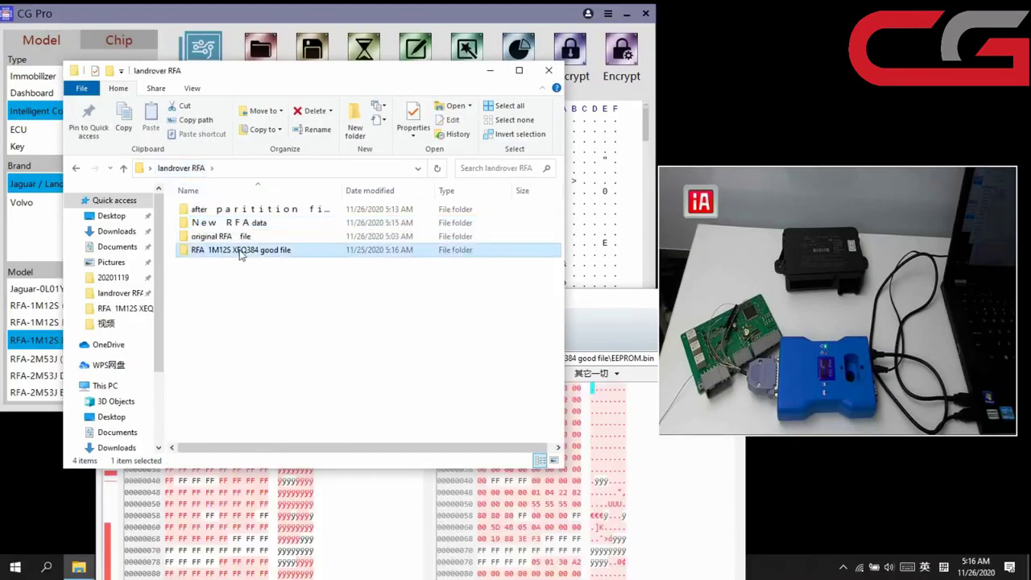
pyautogui.click(246, 211)
pyautogui.moveTo(246, 211); pyautogui.dragTo(535, 369)
pyautogui.moveTo(576, 310); pyautogui.dragTo(605, 13)
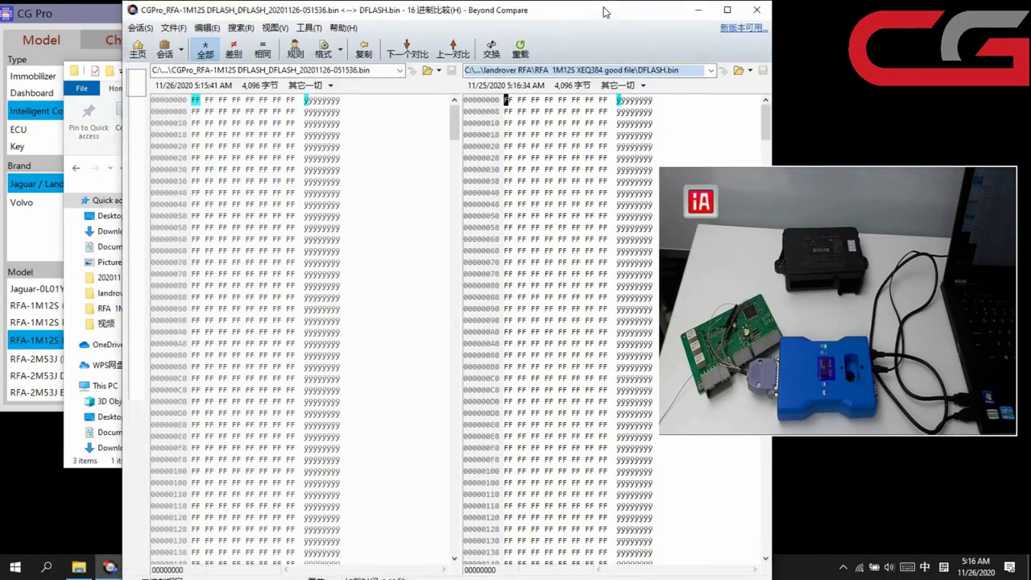
# - Replace the second comparison file with the newly read PFLASH file from the New RFA data folder
pyautogui.moveTo(469, 13); pyautogui.dragTo(629, 56)
pyautogui.moveTo(221, 91); pyautogui.dragTo(134, 108)
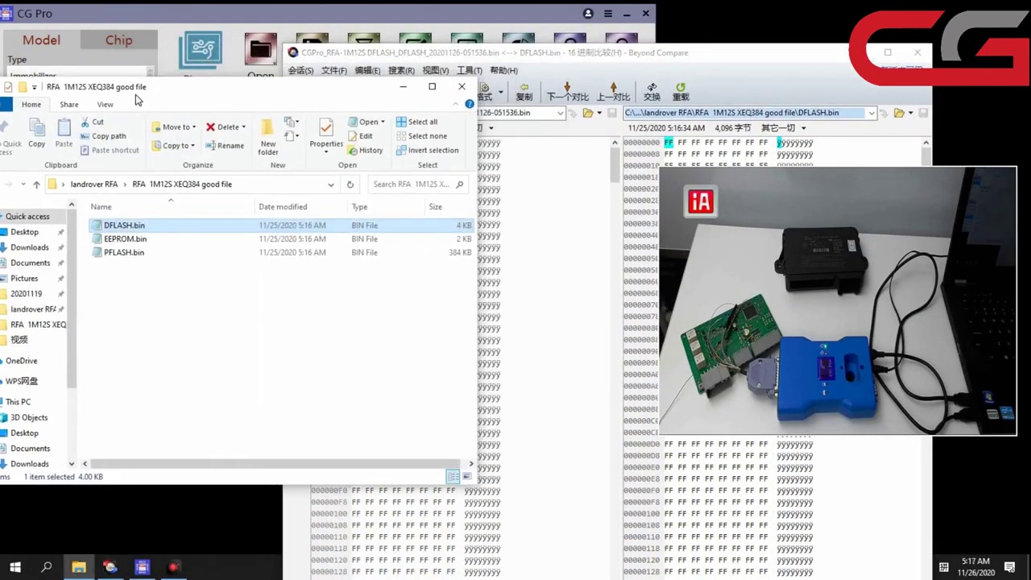
pyautogui.click(95, 185)
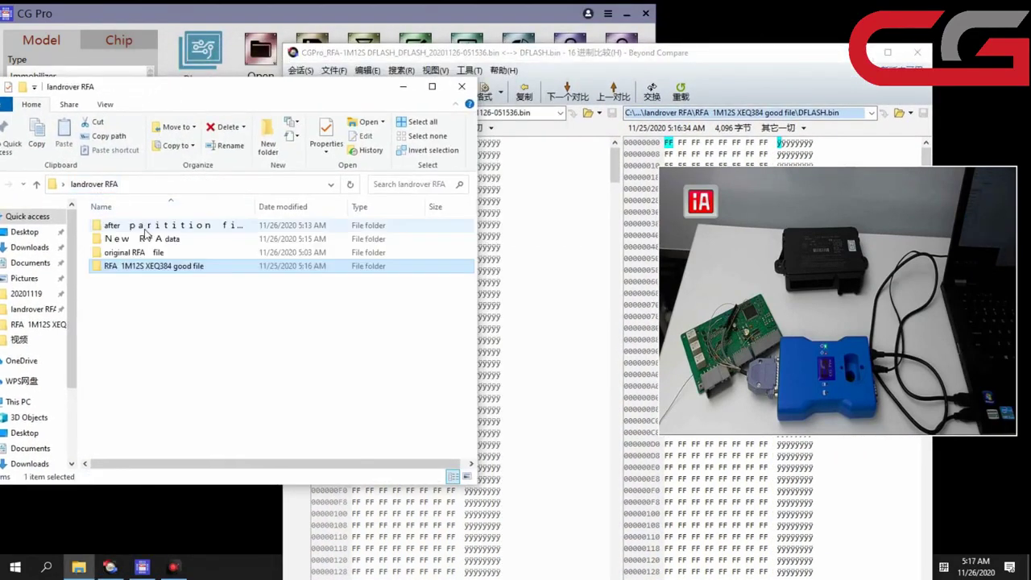
pyautogui.doubleClick(138, 238)
pyautogui.moveTo(154, 228); pyautogui.dragTo(657, 450)
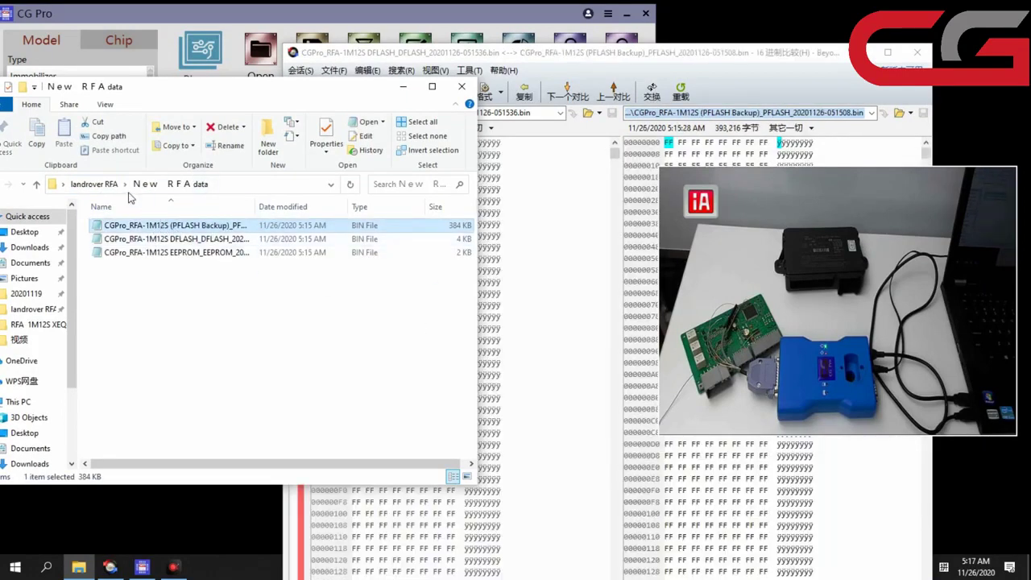
# - Load the PFLASH backup from the "original RFA file" folder as the first file of the comparison
pyautogui.click(100, 185)
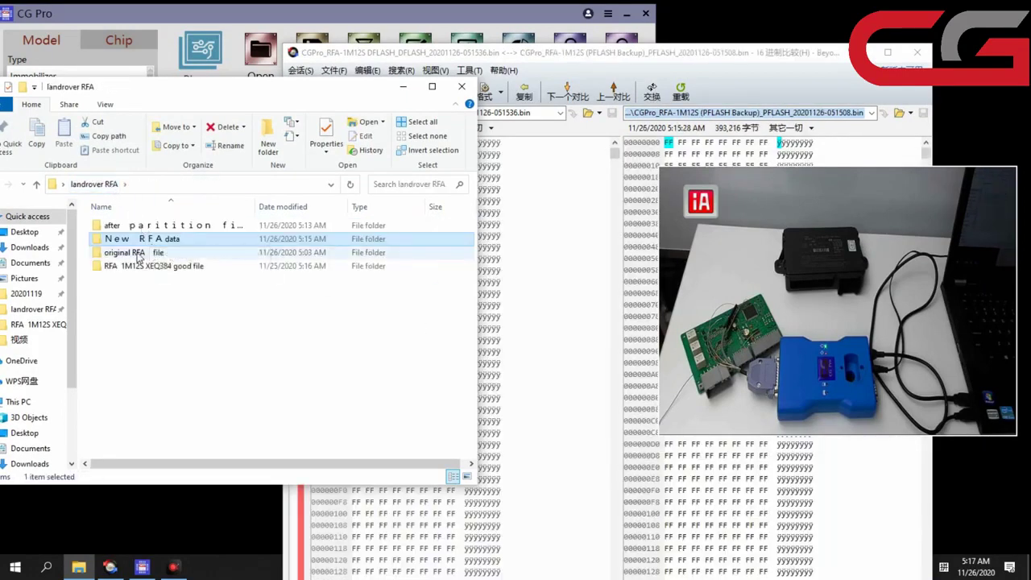
pyautogui.doubleClick(138, 255)
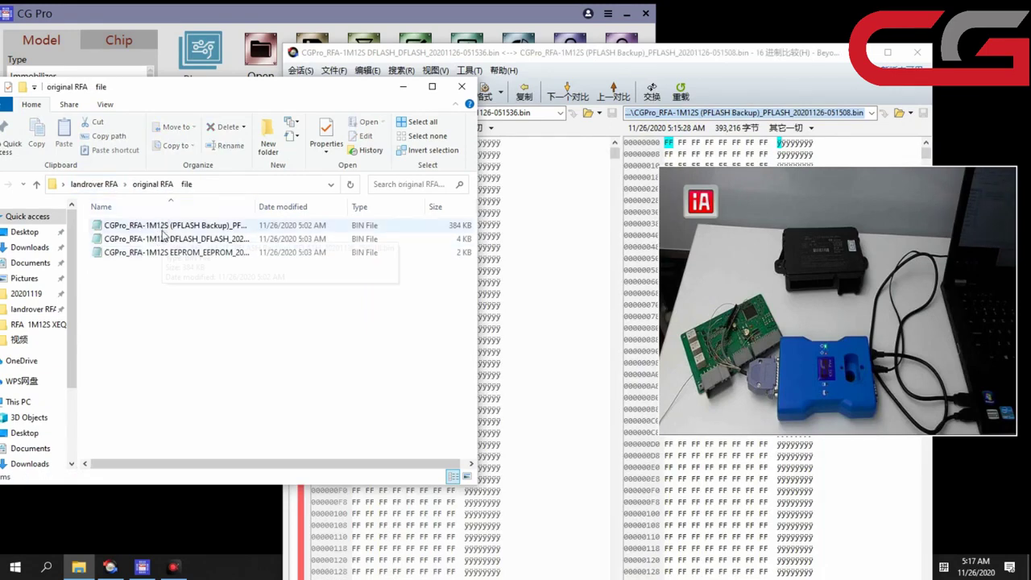
pyautogui.click(208, 230)
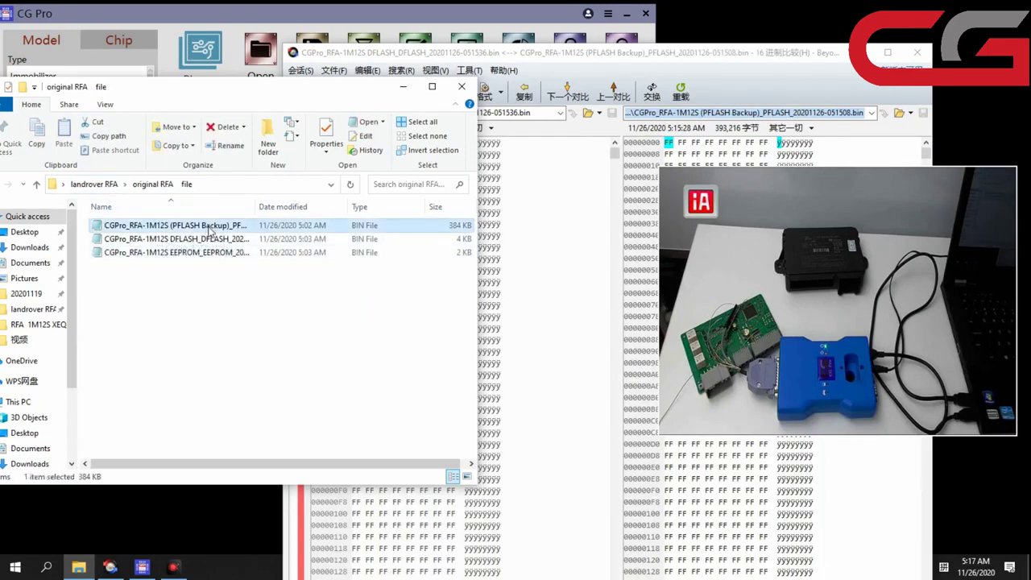
pyautogui.moveTo(493, 294); pyautogui.dragTo(526, 301)
pyautogui.moveTo(521, 59); pyautogui.dragTo(282, 33)
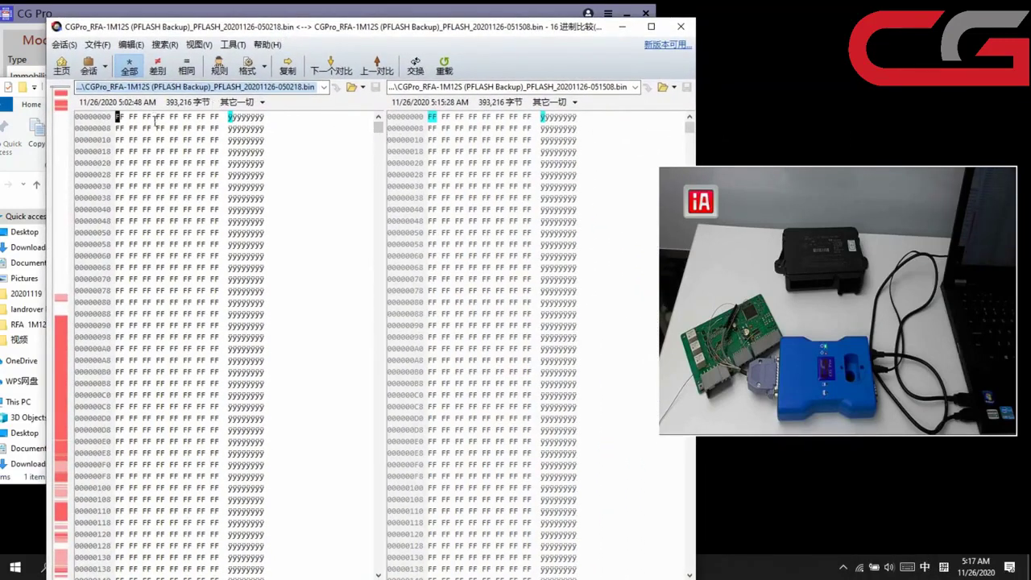
# - Examine the differing regions between the original PFLASH file and the newly read one at several places
pyautogui.click(64, 105)
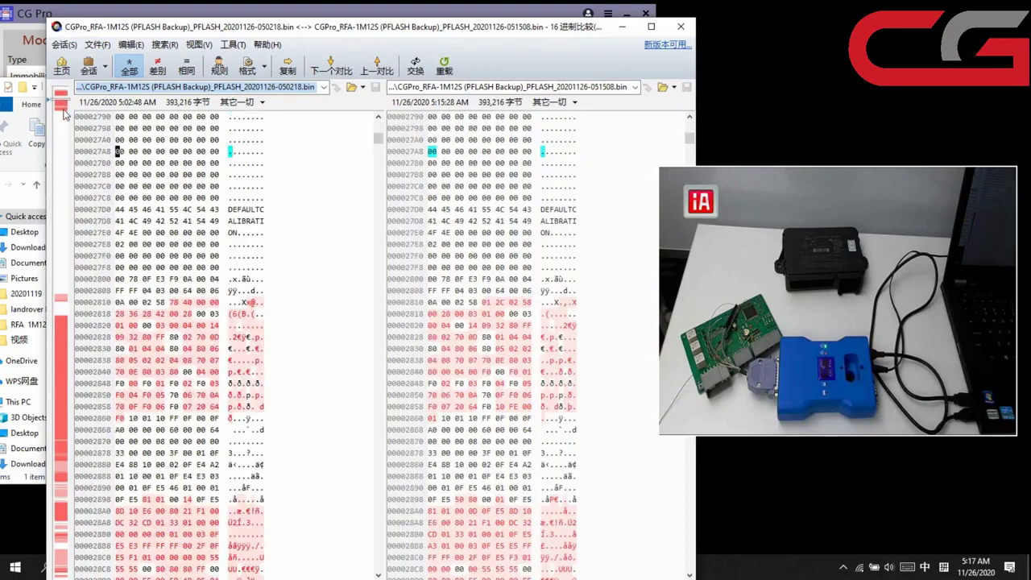
pyautogui.click(64, 330)
pyautogui.click(62, 379)
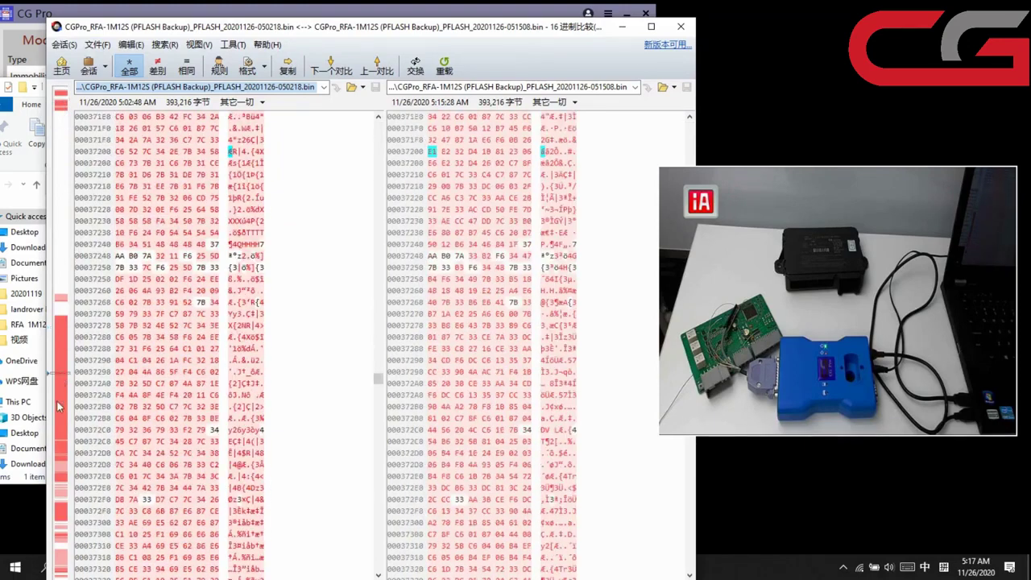
pyautogui.click(59, 403)
# - Compare the original DFLASH file with the newly read DFLASH file and view the differing region near the end
pyautogui.moveTo(264, 31); pyautogui.dragTo(455, 32)
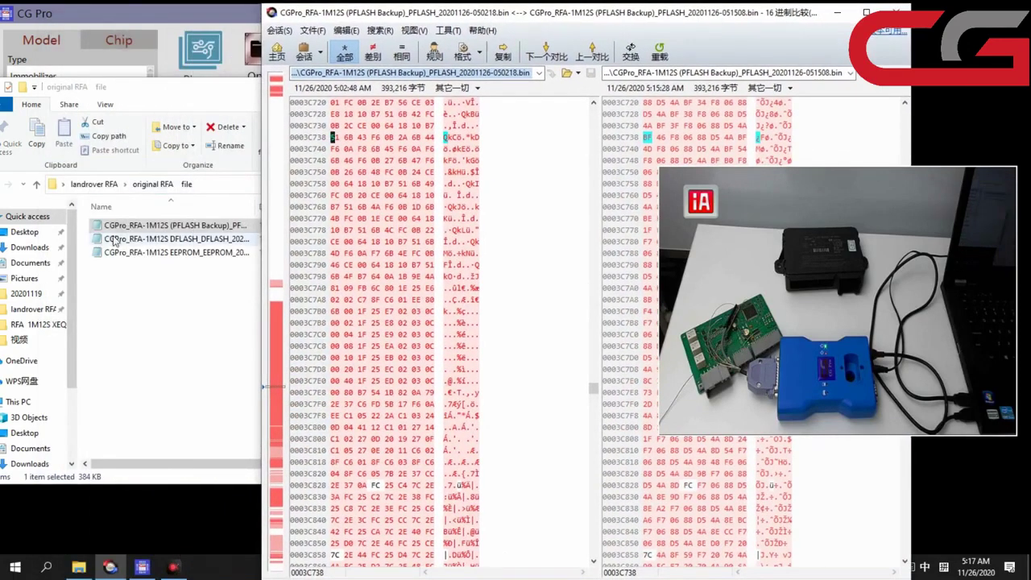
pyautogui.moveTo(125, 242); pyautogui.dragTo(515, 238)
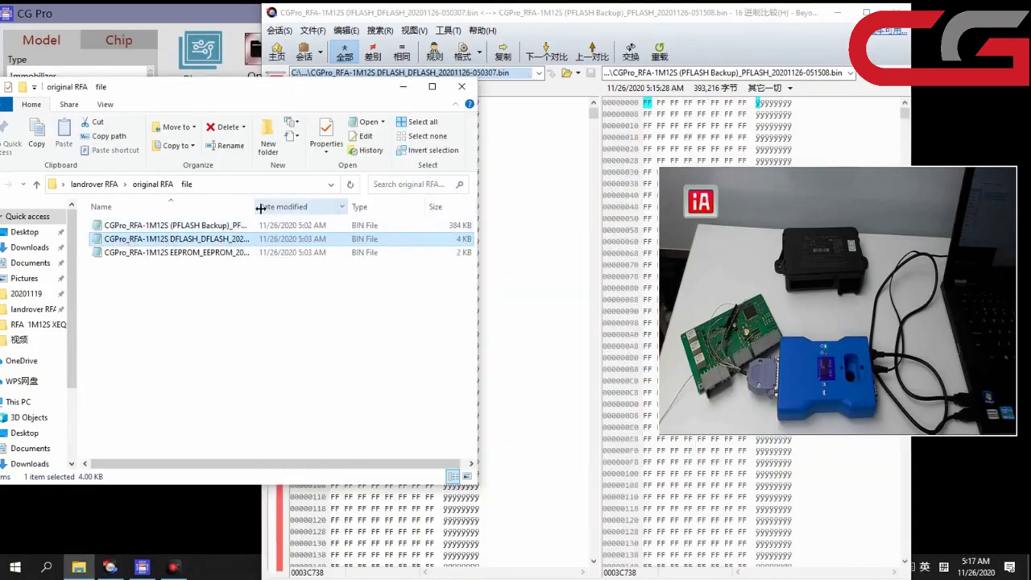
pyautogui.click(99, 185)
pyautogui.doubleClick(154, 240)
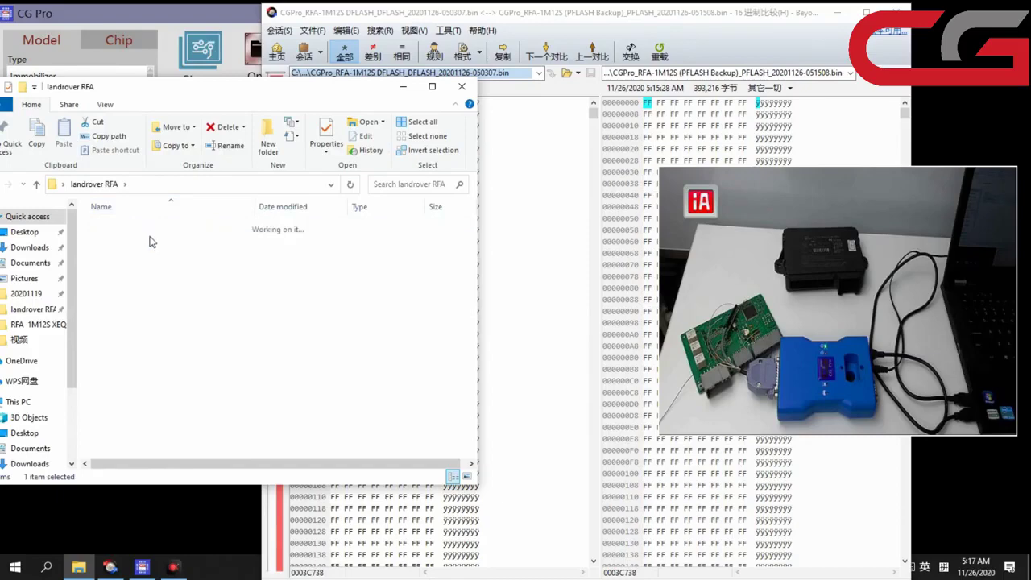
pyautogui.moveTo(181, 239); pyautogui.dragTo(717, 158)
pyautogui.click(593, 125)
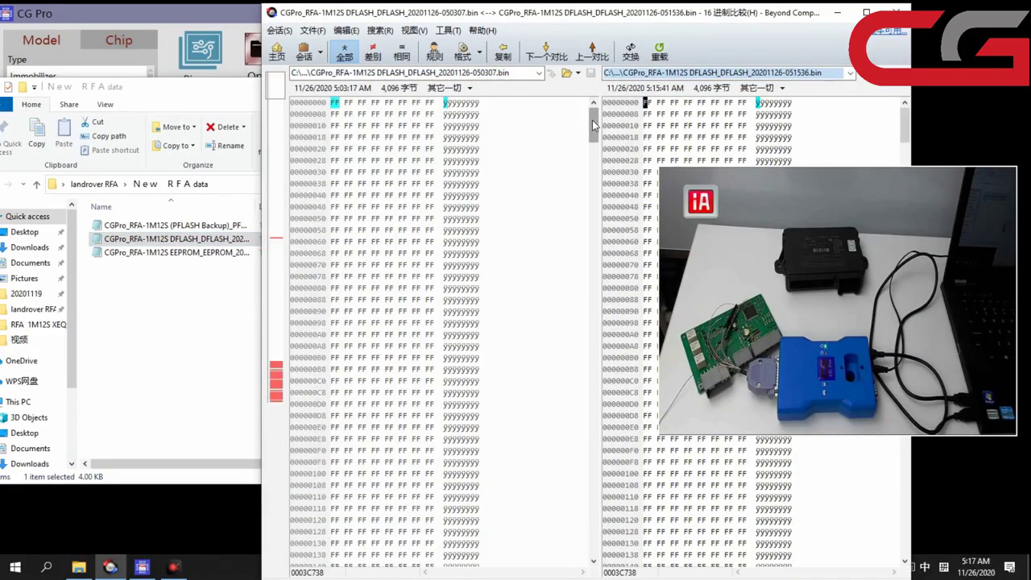
pyautogui.click(275, 372)
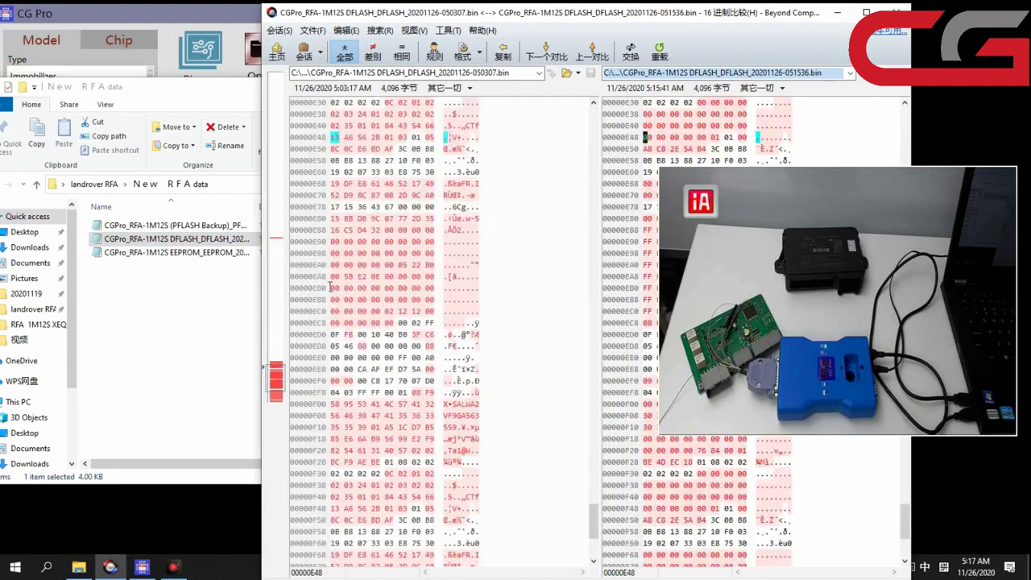
# - Return to CG Pro and select the Motorola - 9S12 chip 9S12XEQ384-1M12S under the CPU->MCU chip type
pyautogui.click(837, 13)
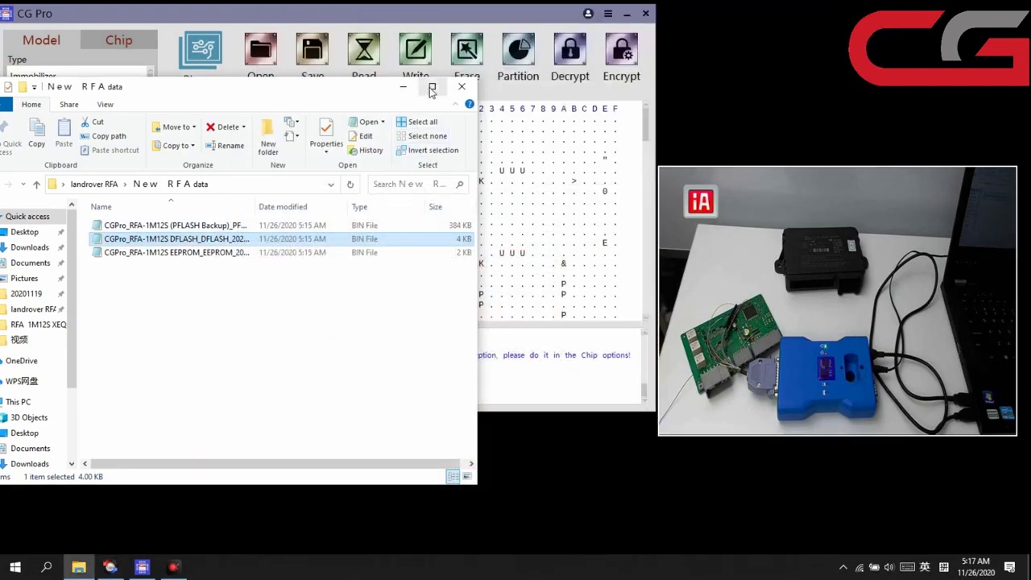
pyautogui.click(402, 86)
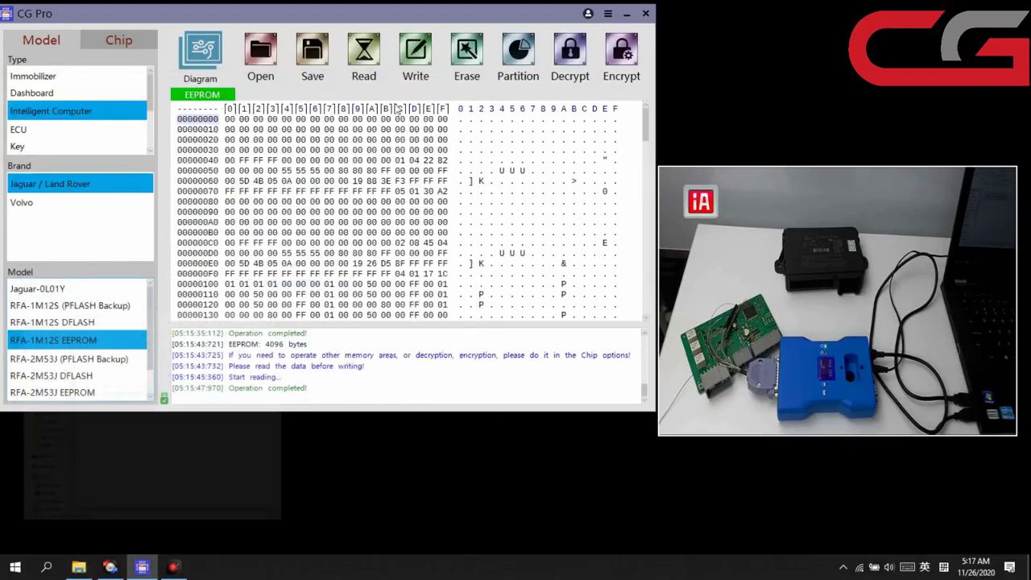
pyautogui.click(119, 42)
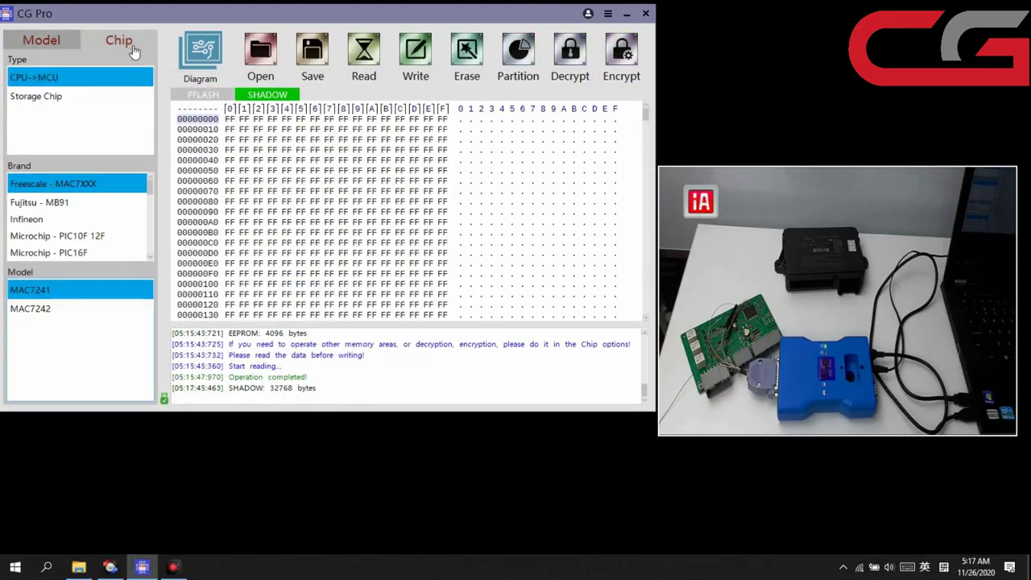
pyautogui.scroll(-5, 113, 202)
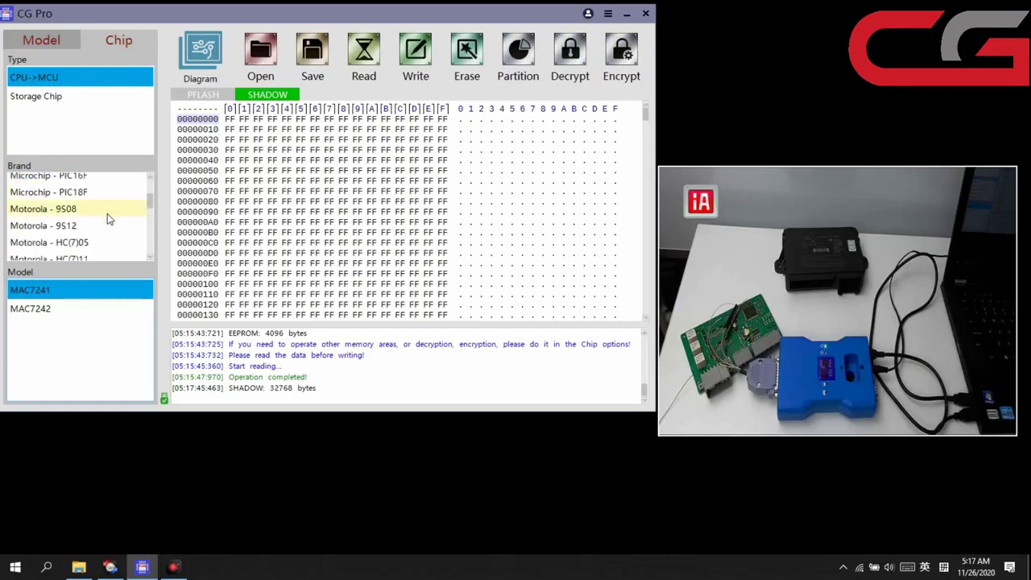
pyautogui.click(104, 227)
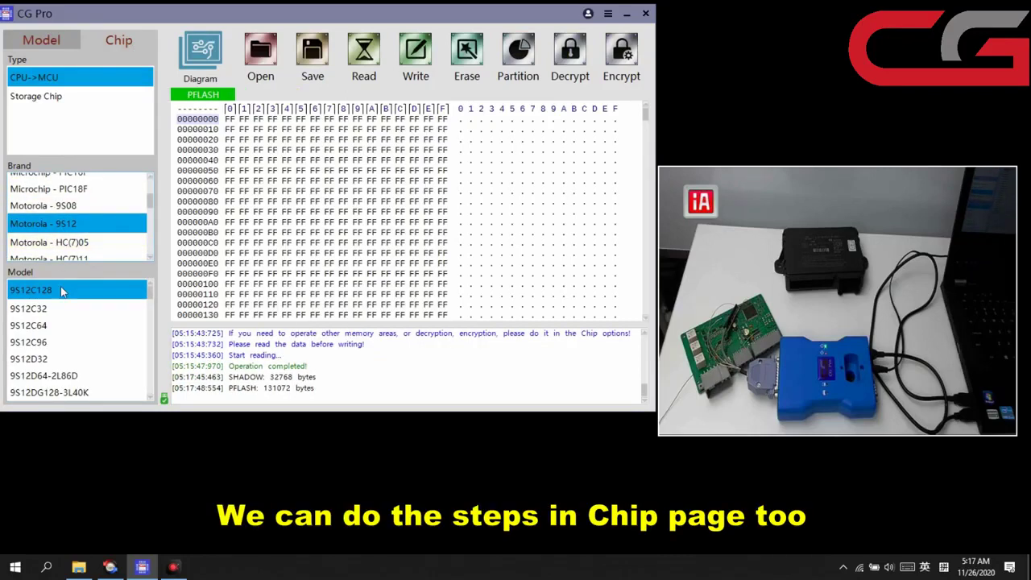
pyautogui.scroll(-6, 69, 342)
pyautogui.scroll(-10, 70, 343)
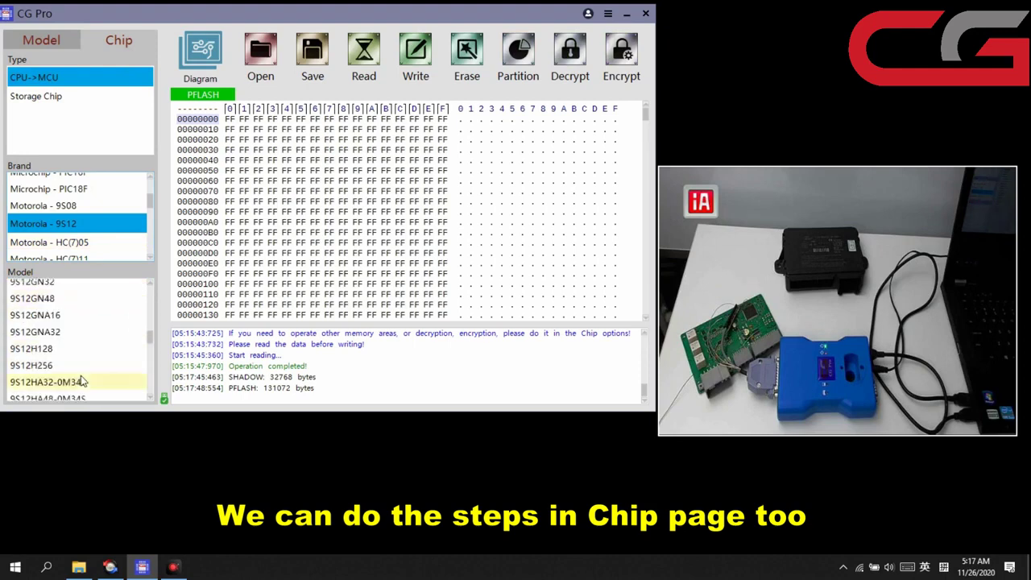
pyautogui.scroll(-10, 80, 380)
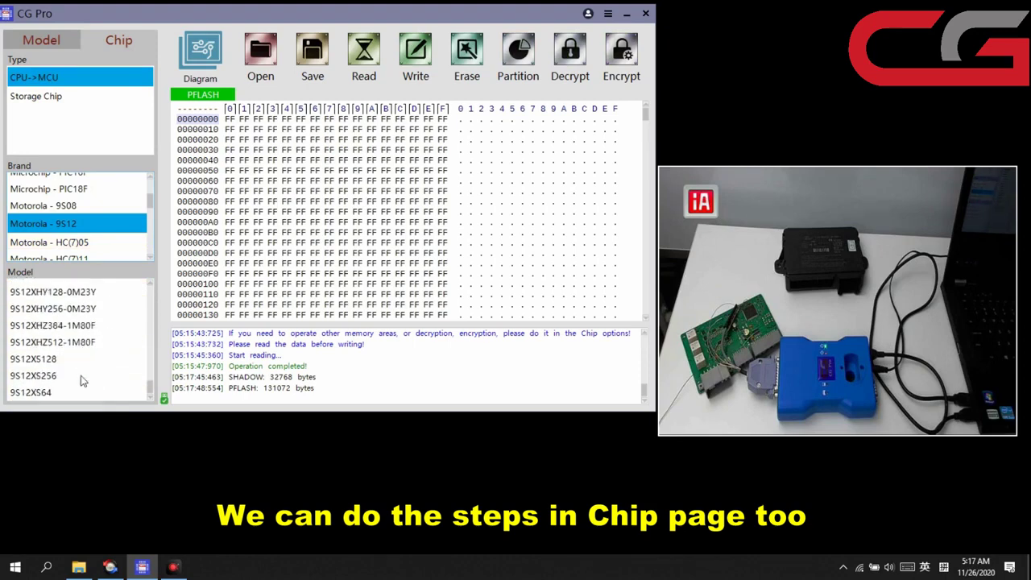
pyautogui.scroll(4, 81, 378)
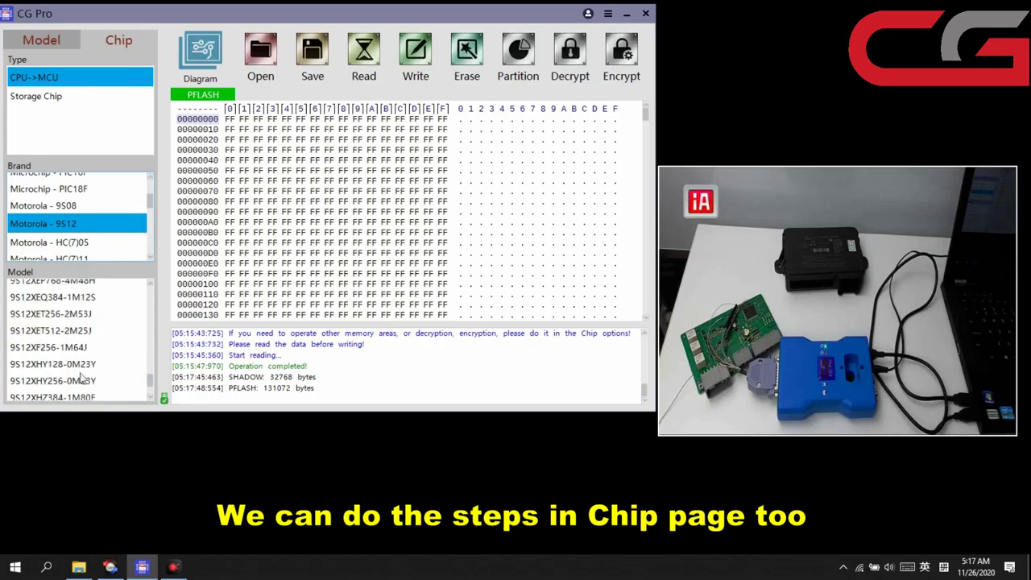
pyautogui.click(53, 300)
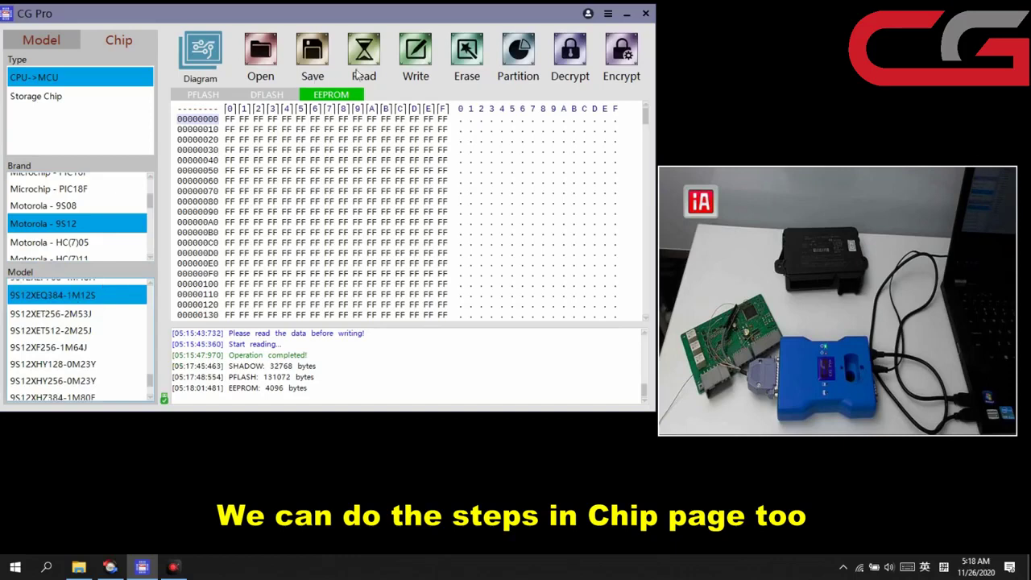
# - Read the EEPROM of the 9S12XEQ384-1M12S chip and dismiss the save dialog without saving the file
pyautogui.click(367, 54)
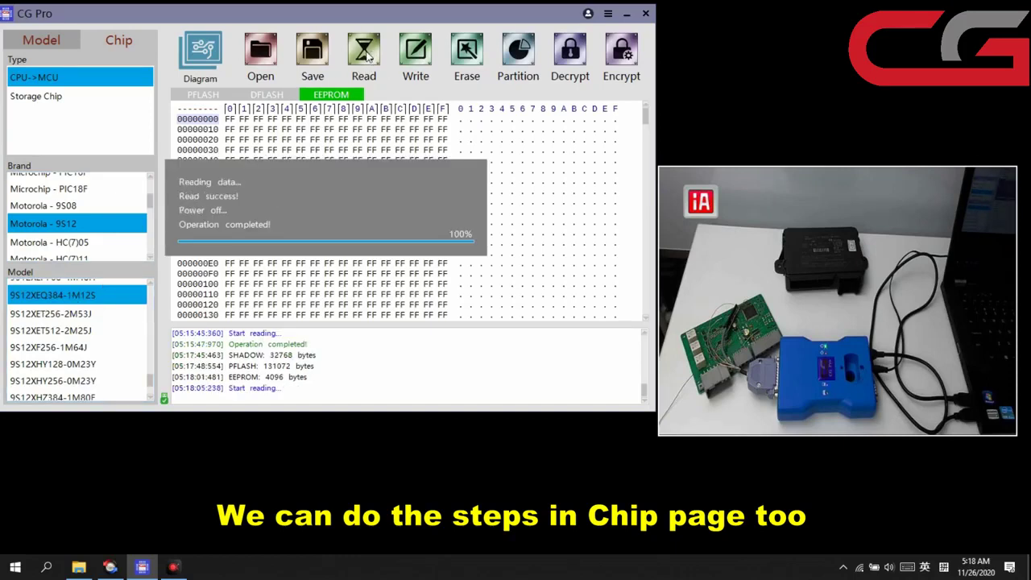
pyautogui.click(534, 320)
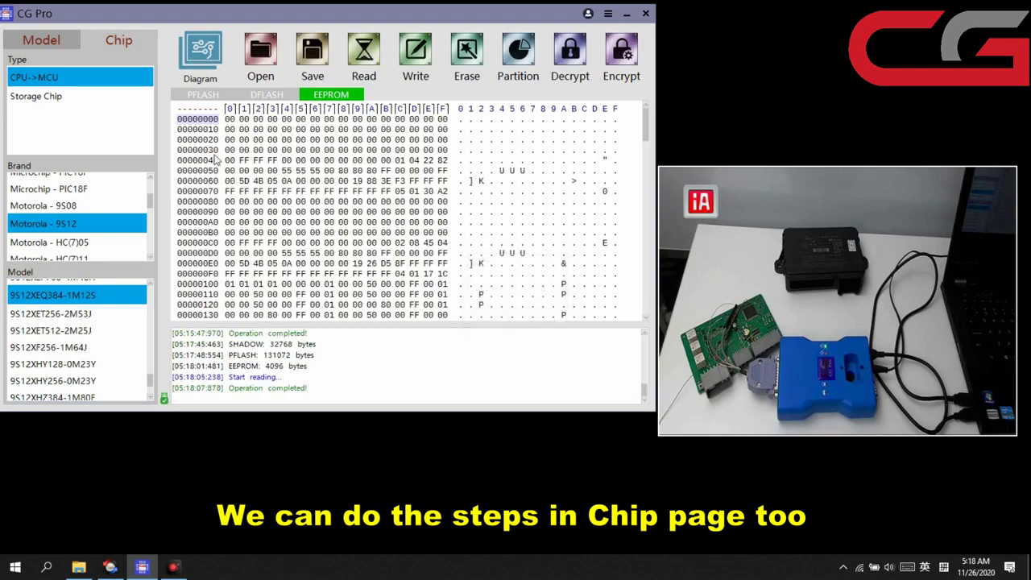
pyautogui.click(471, 365)
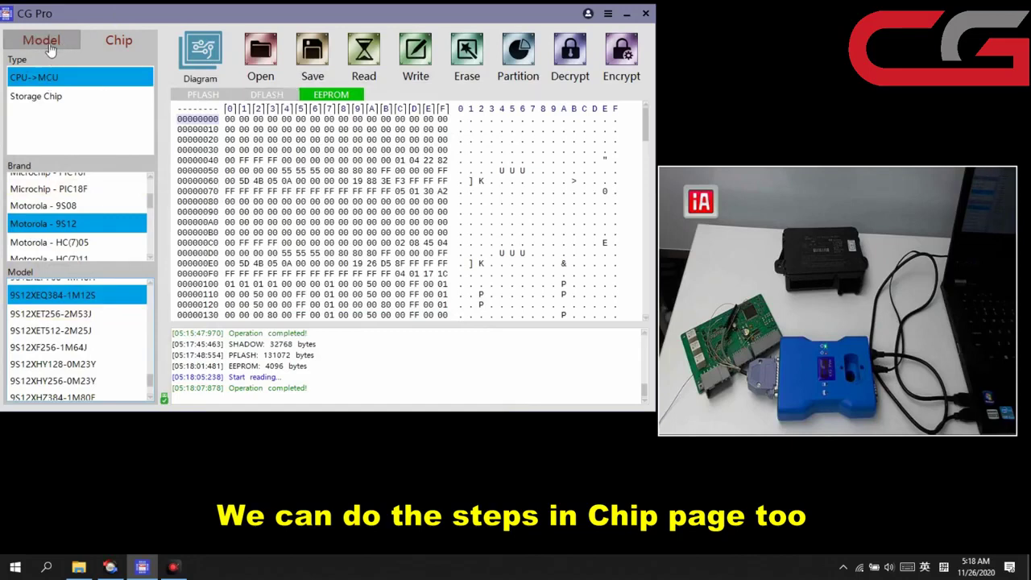
# - Read the DFLASH of the 9S12XEQ384-1M12S chip and dismiss the save dialog without saving the file
pyautogui.click(286, 95)
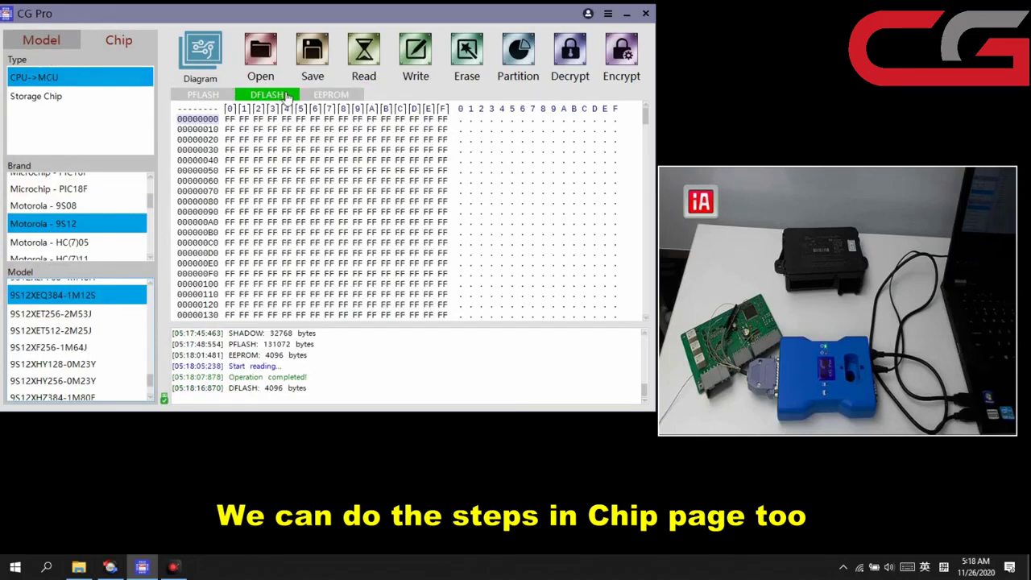
pyautogui.click(362, 66)
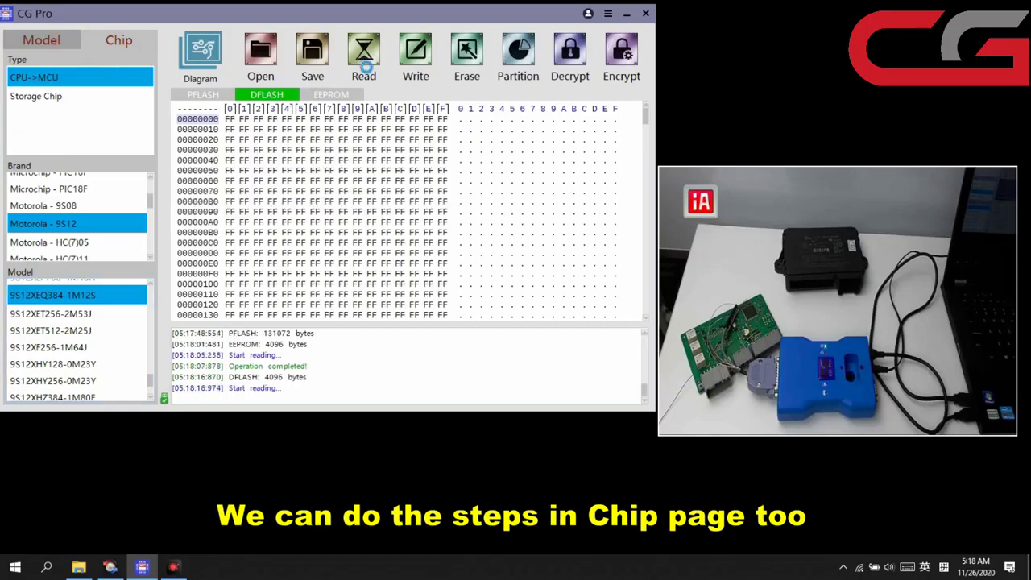
pyautogui.click(531, 320)
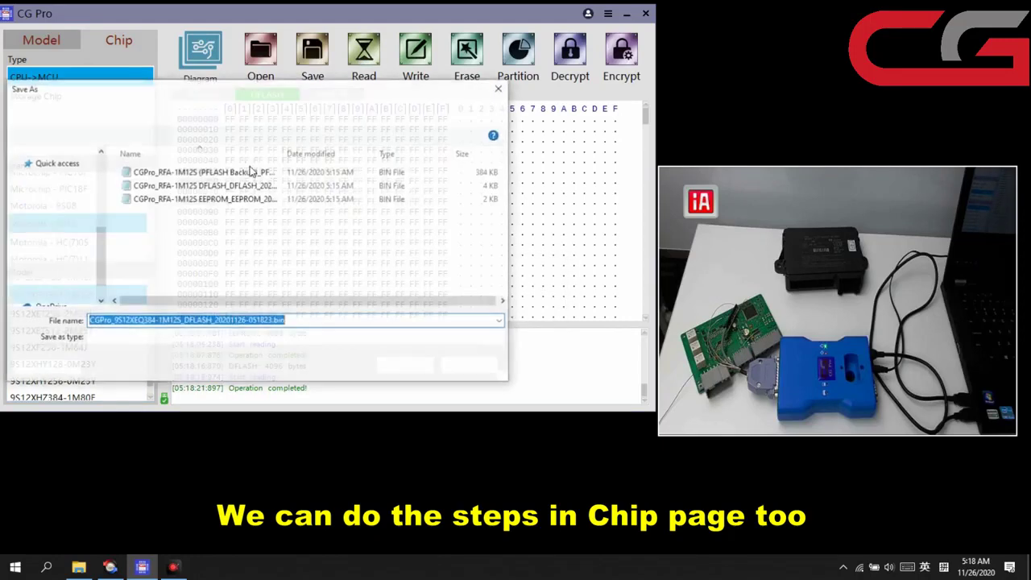
pyautogui.click(471, 368)
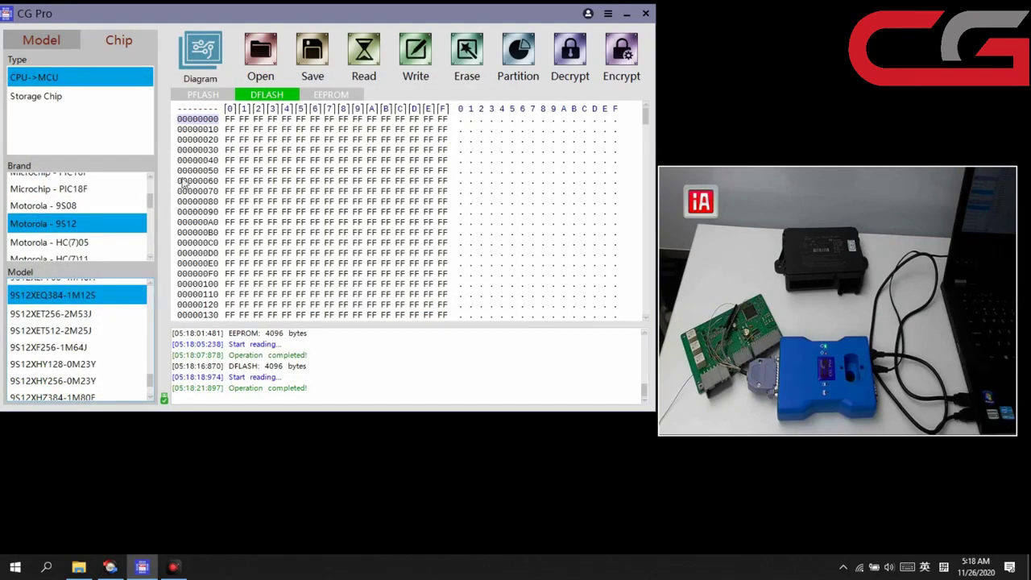
# - Switch back to model-based selection and choose RFA-1M12S EEPROM for Jaguar / Land Rover under Intelligent Computer
pyautogui.click(63, 47)
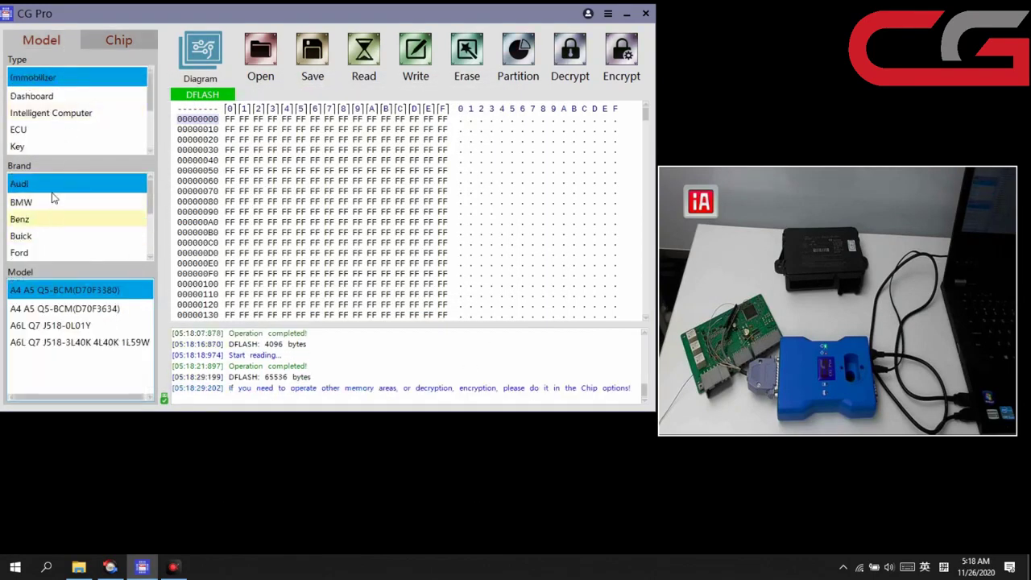
pyautogui.click(58, 114)
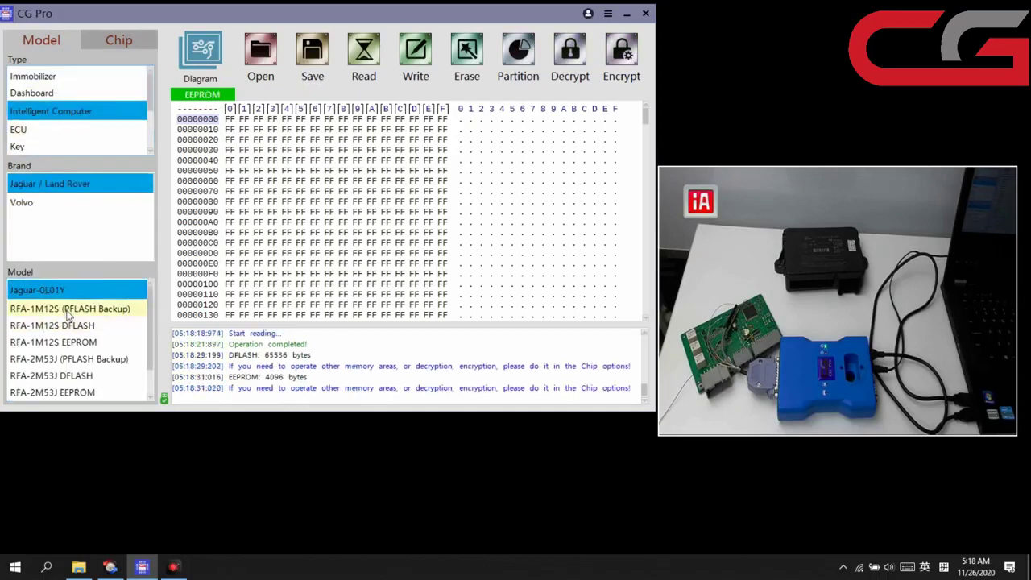
pyautogui.click(70, 306)
pyautogui.click(90, 343)
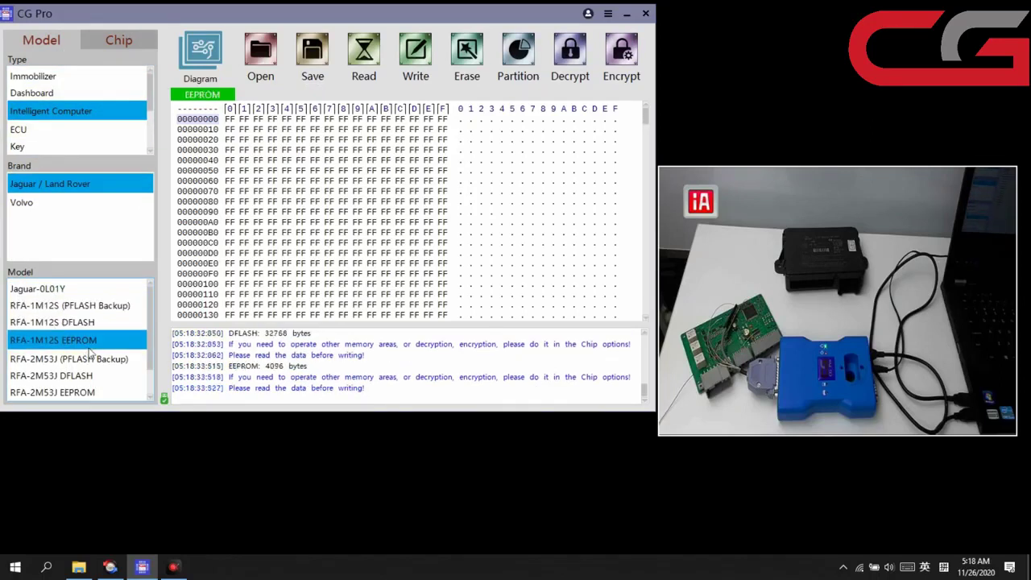